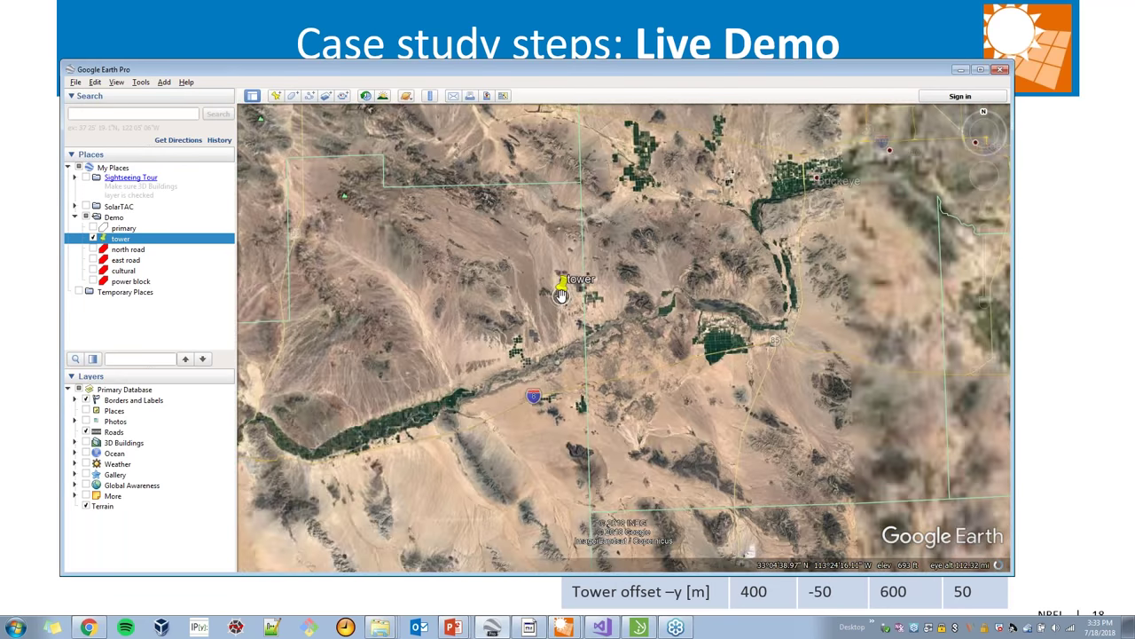
Examine the land around the tower placemark, from the wider region down to the circular fields it stands on
scroll(560, 295, down, 3)
scroll(561, 290, up, 2)
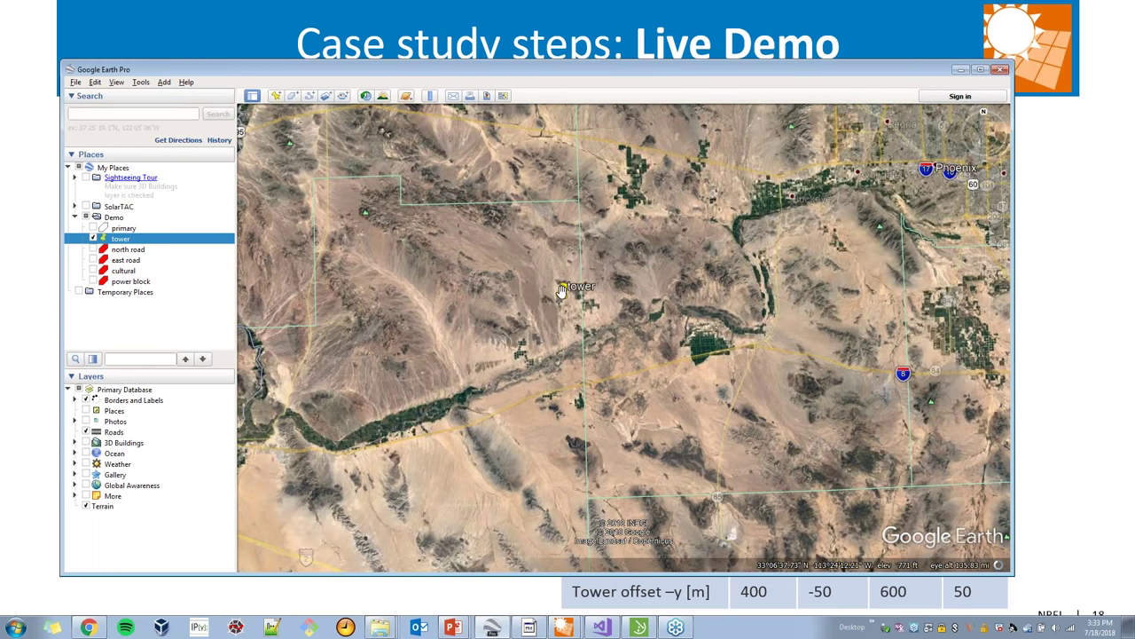
scroll(575, 288, up, 2)
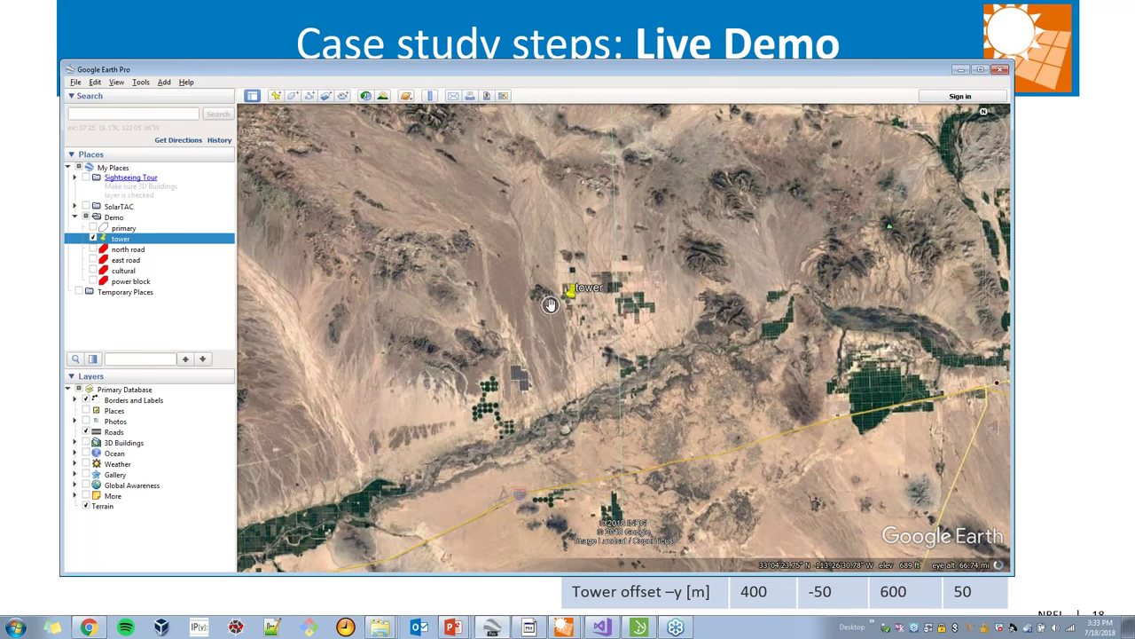
scroll(550, 304, up, 4)
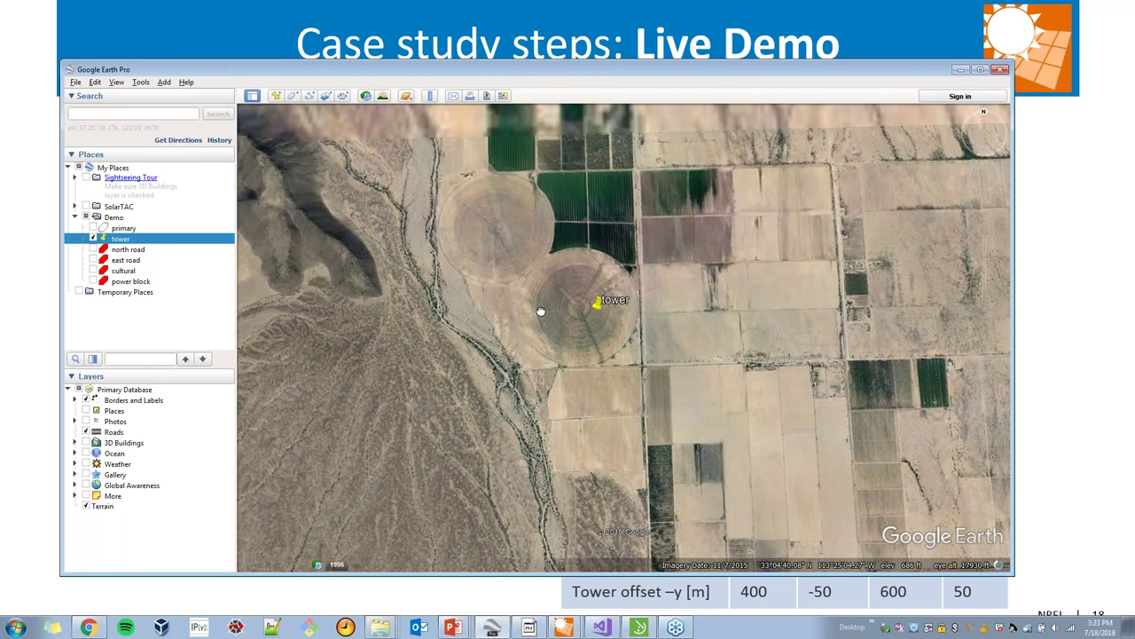
drag(540, 310, 541, 353)
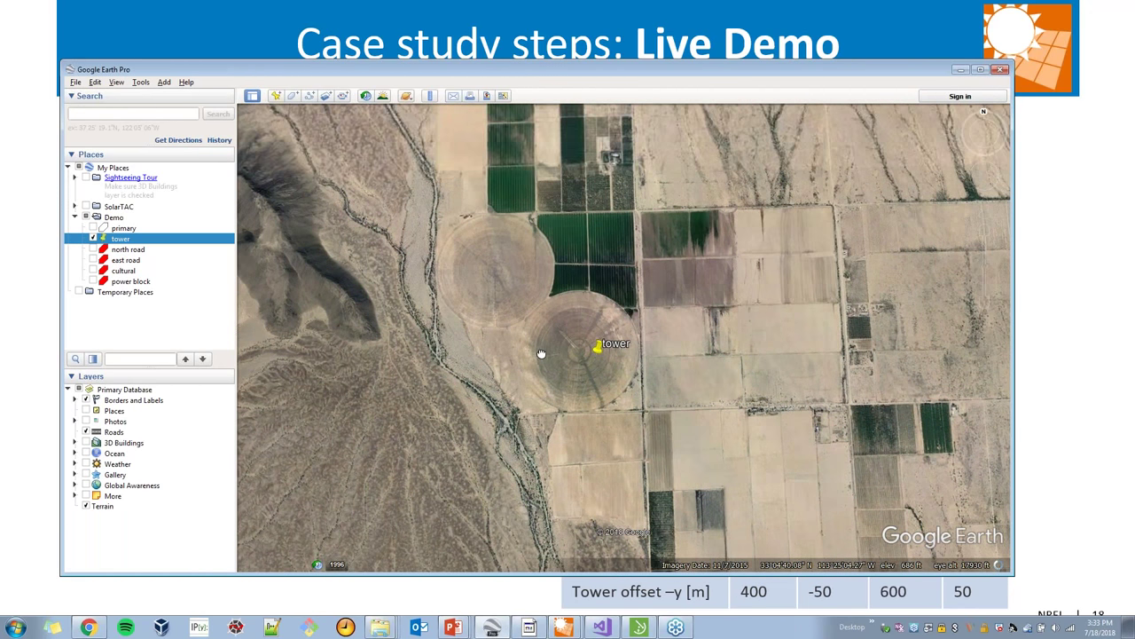
scroll(547, 338, up, 2)
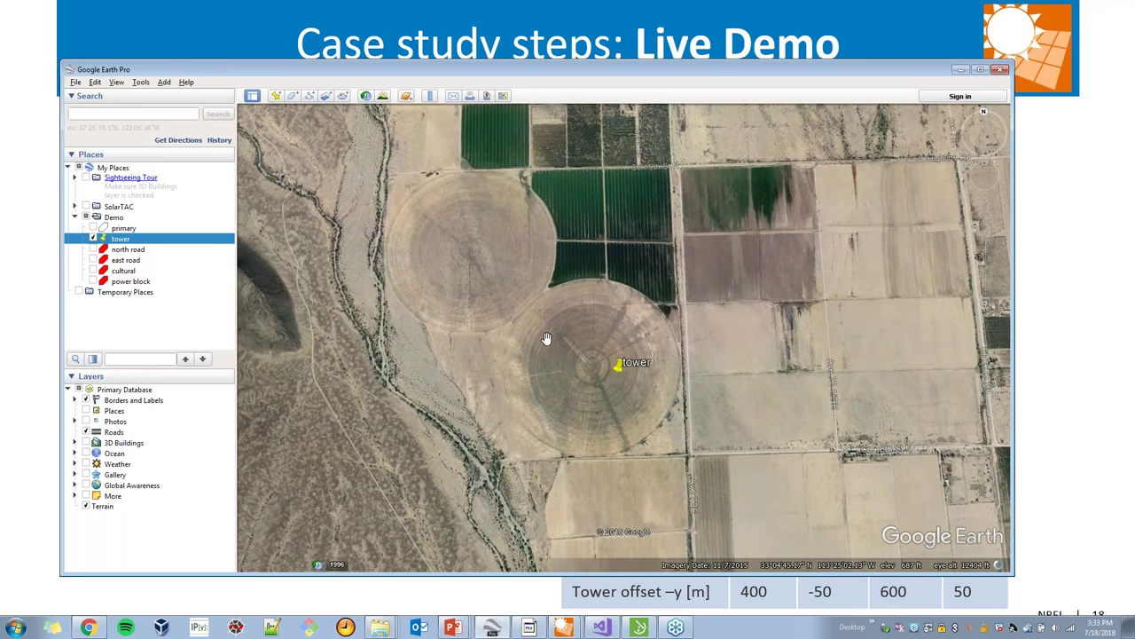
scroll(639, 373, down, 3)
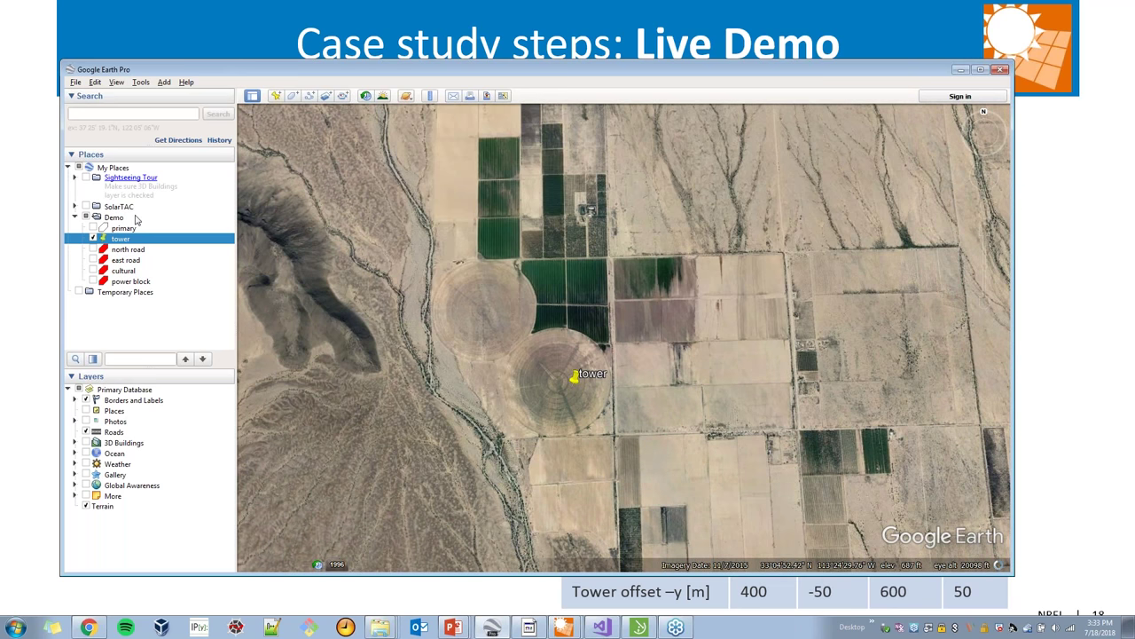
Hide the tower placemark and trace a trial polygon around the two circular fields and adjoining farmland, discarding it unsaved
click(93, 238)
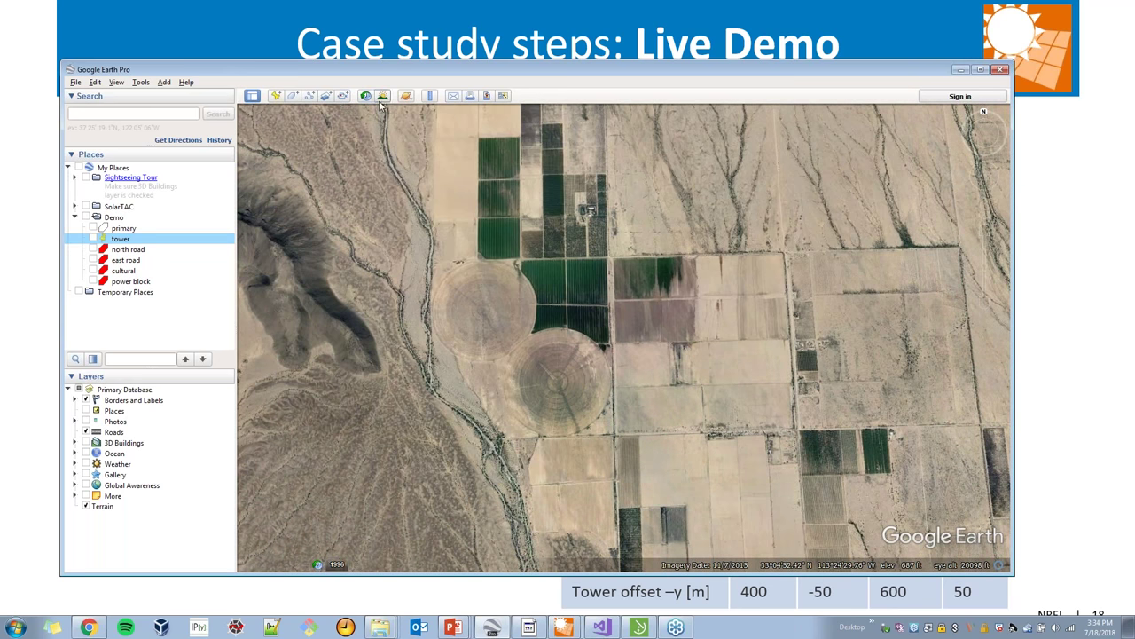
click(294, 97)
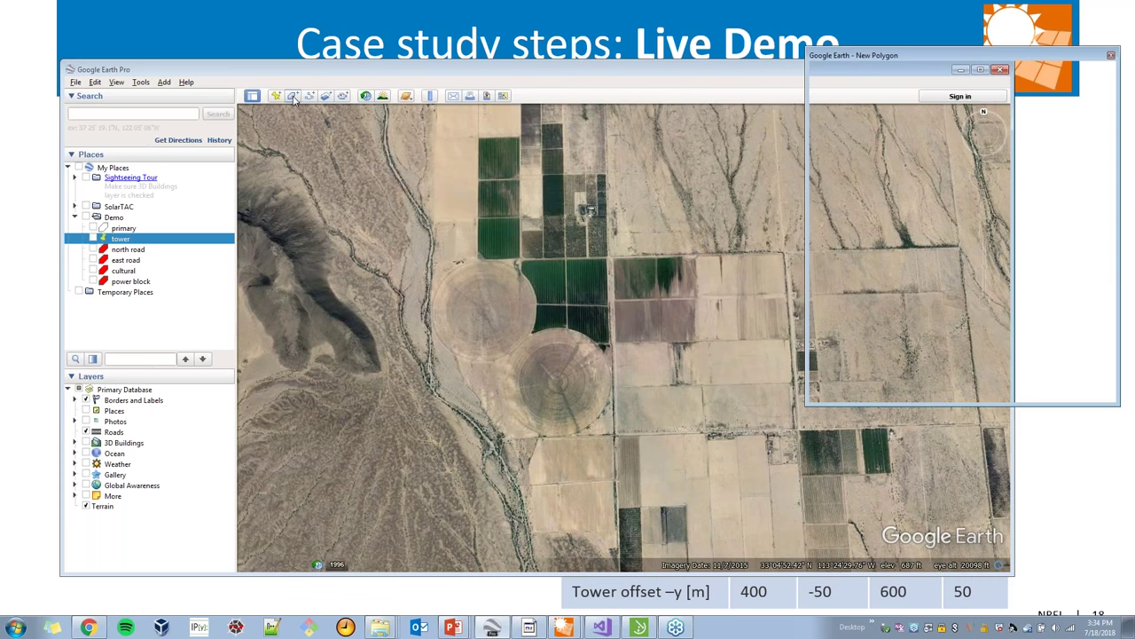
click(502, 437)
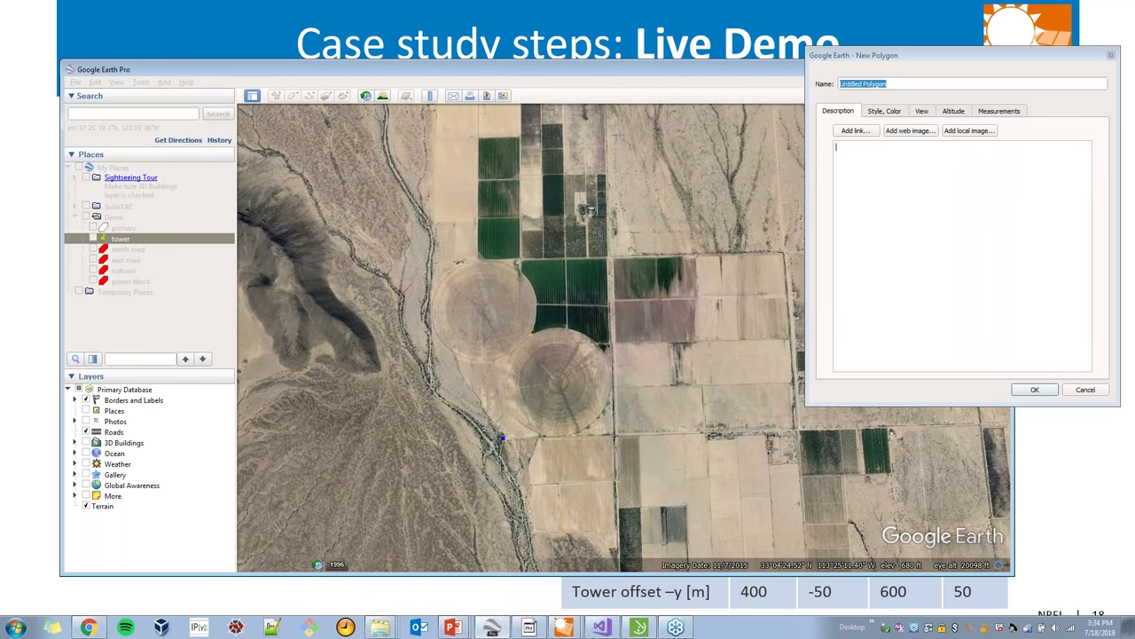
click(451, 354)
click(427, 307)
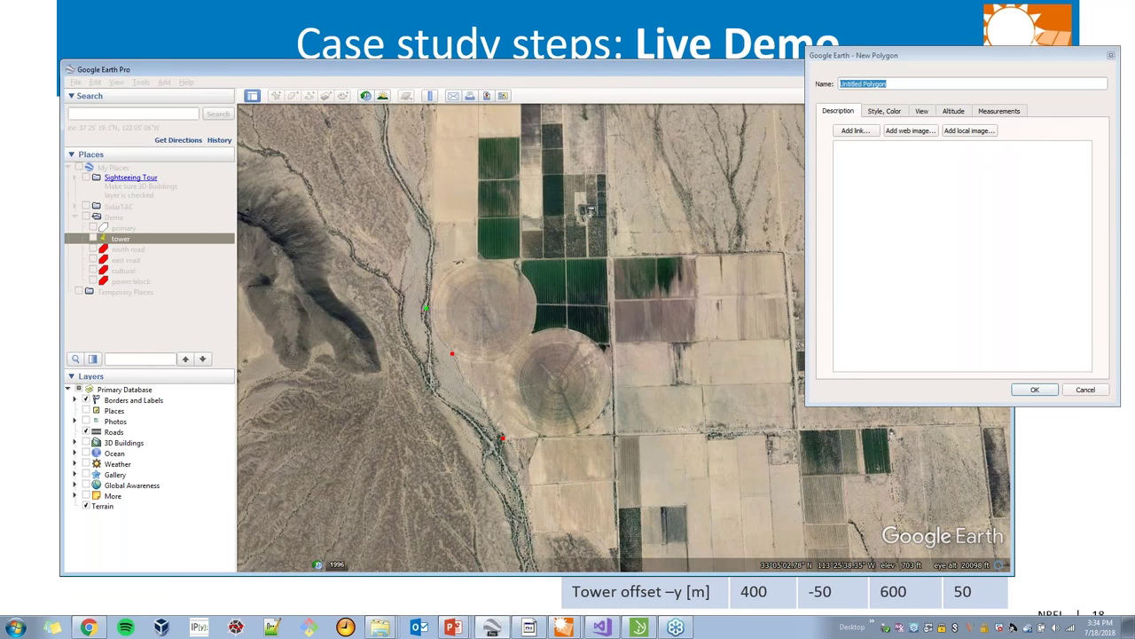
click(450, 269)
click(481, 257)
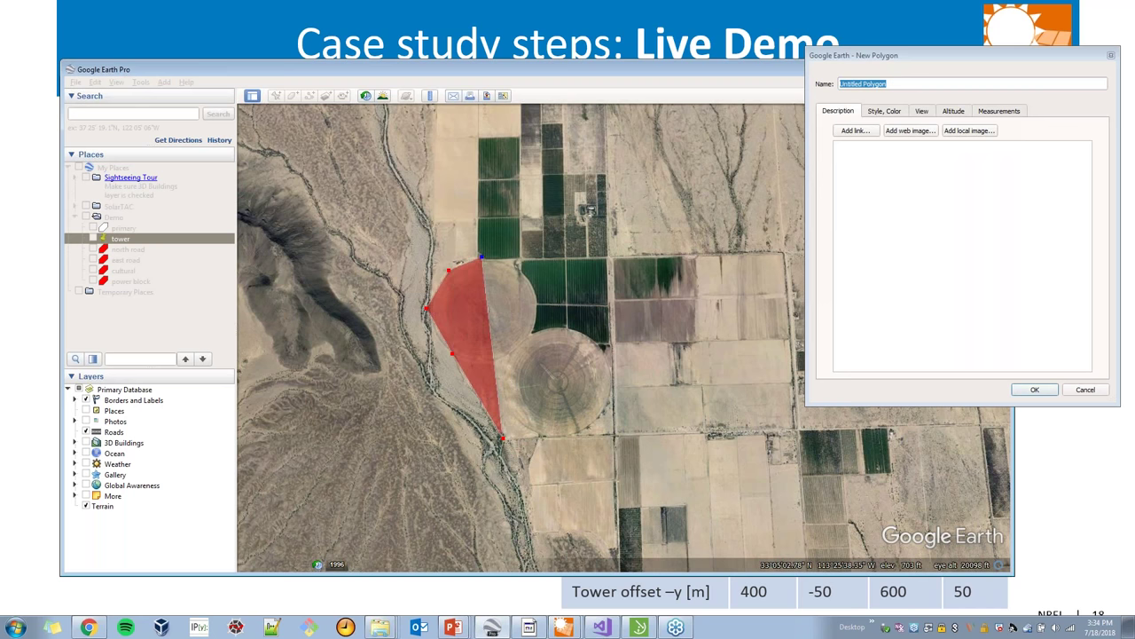
click(519, 259)
click(521, 218)
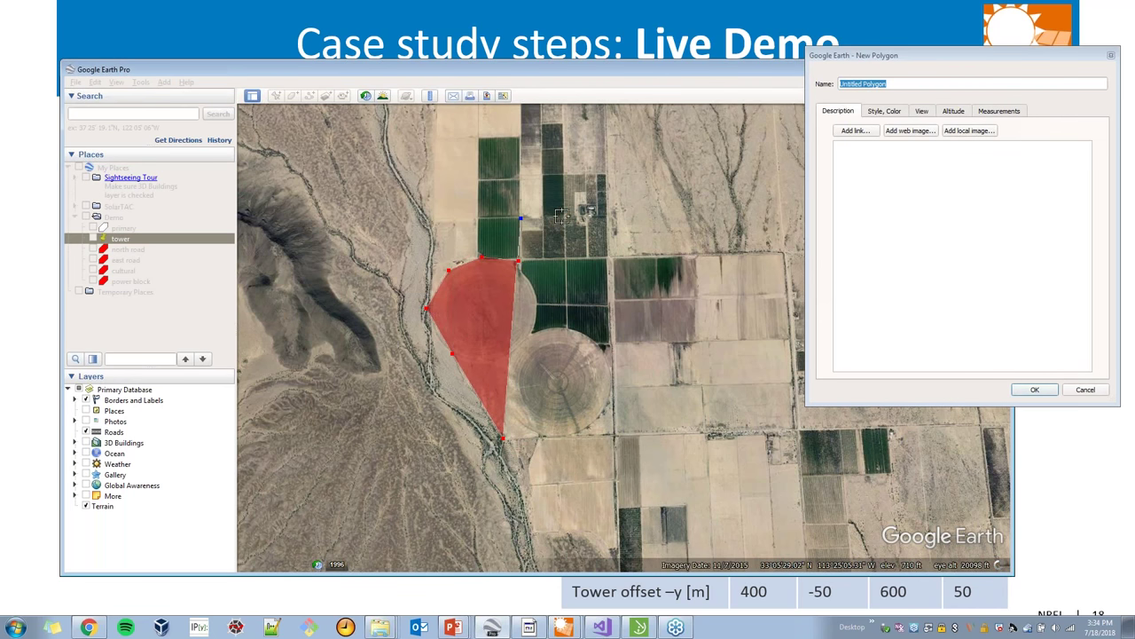
click(565, 216)
click(608, 256)
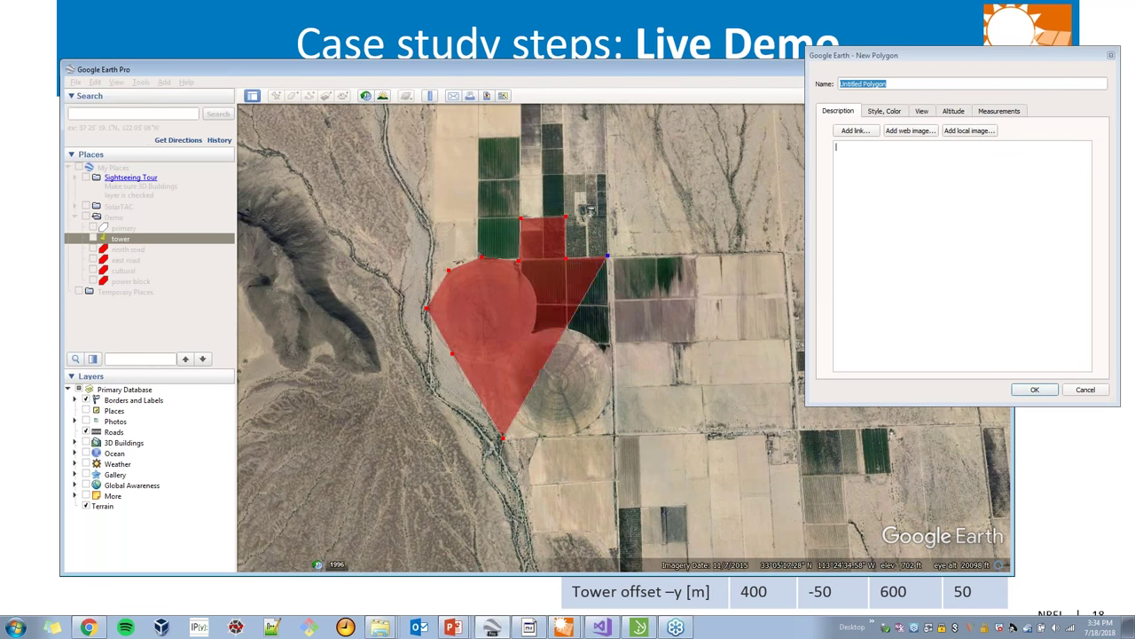
click(707, 256)
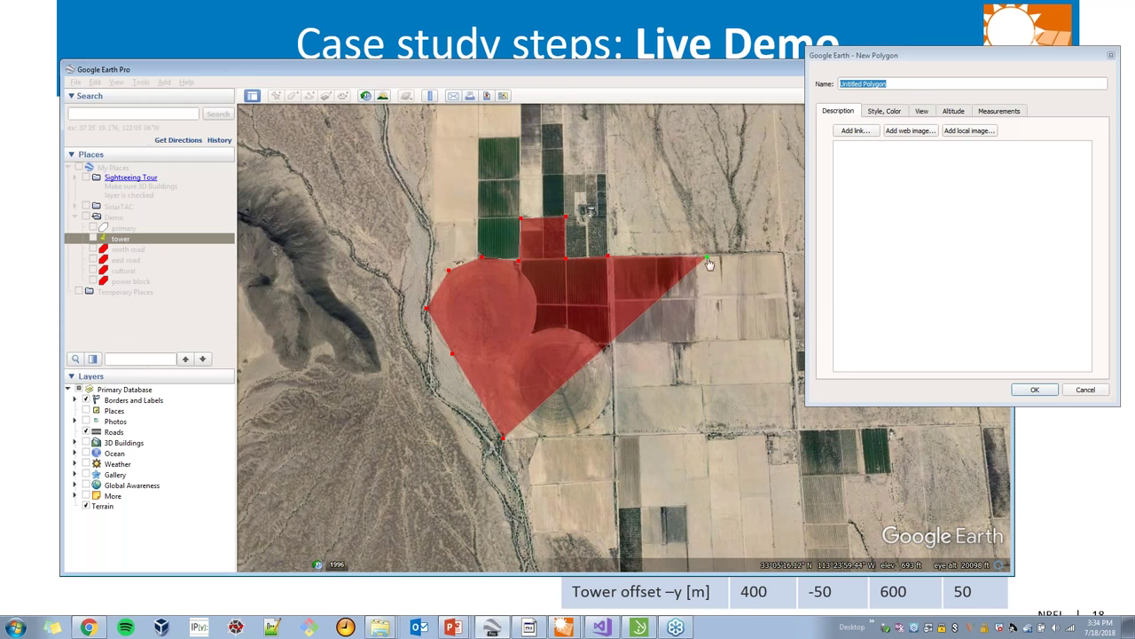
click(718, 430)
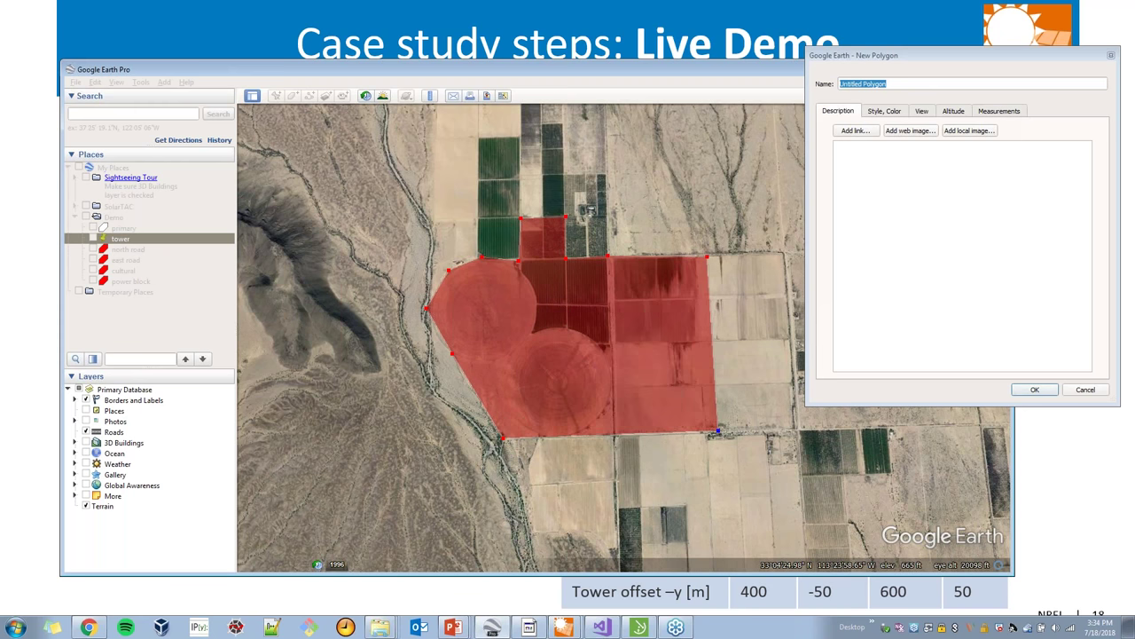
click(612, 438)
click(613, 480)
click(561, 481)
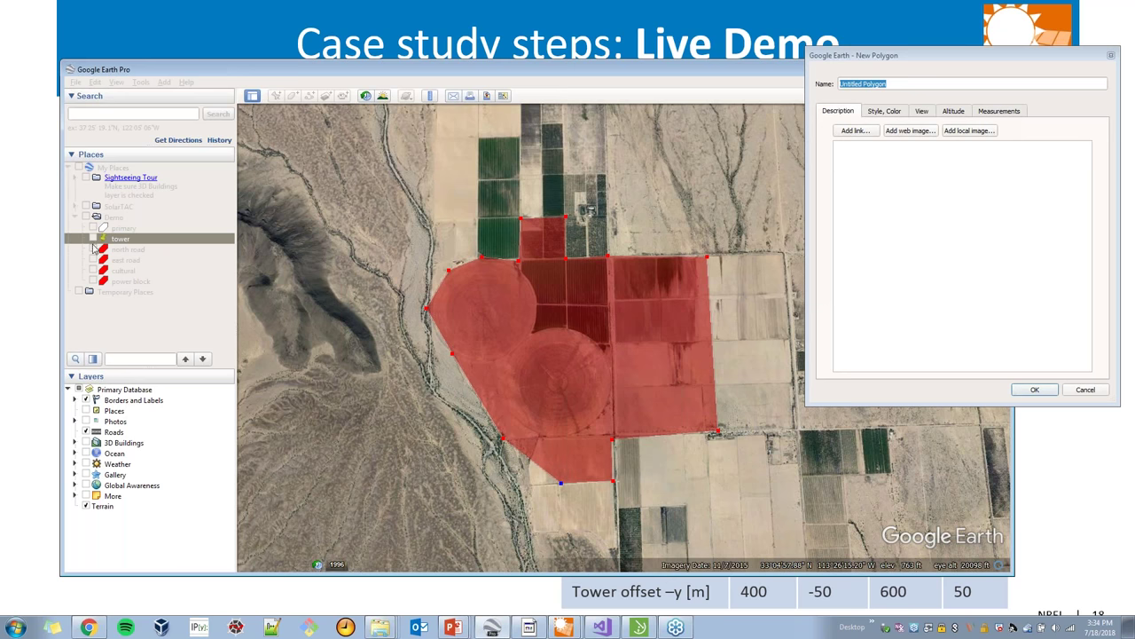
click(1083, 391)
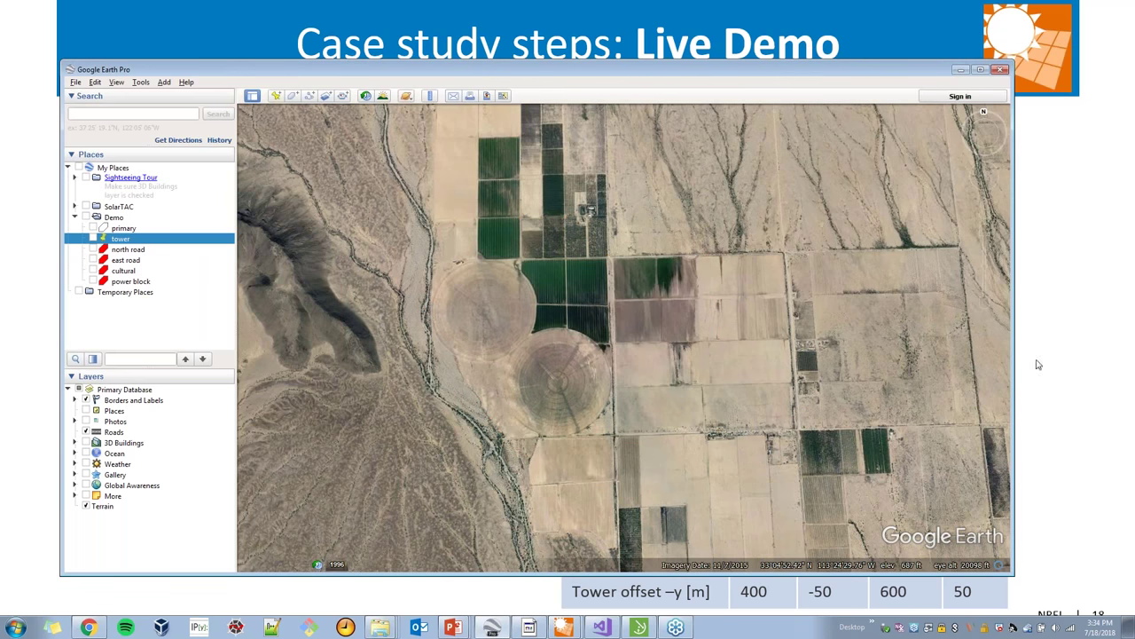
Show the primary land boundary and the tower placemark from the Demo folder on the map
click(93, 228)
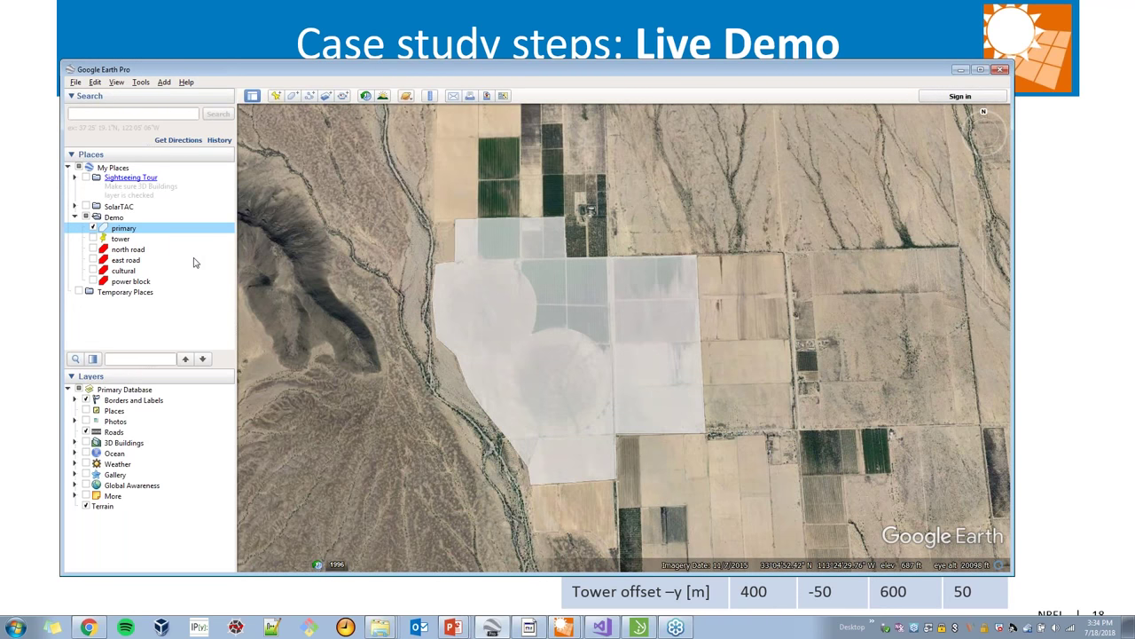
click(92, 240)
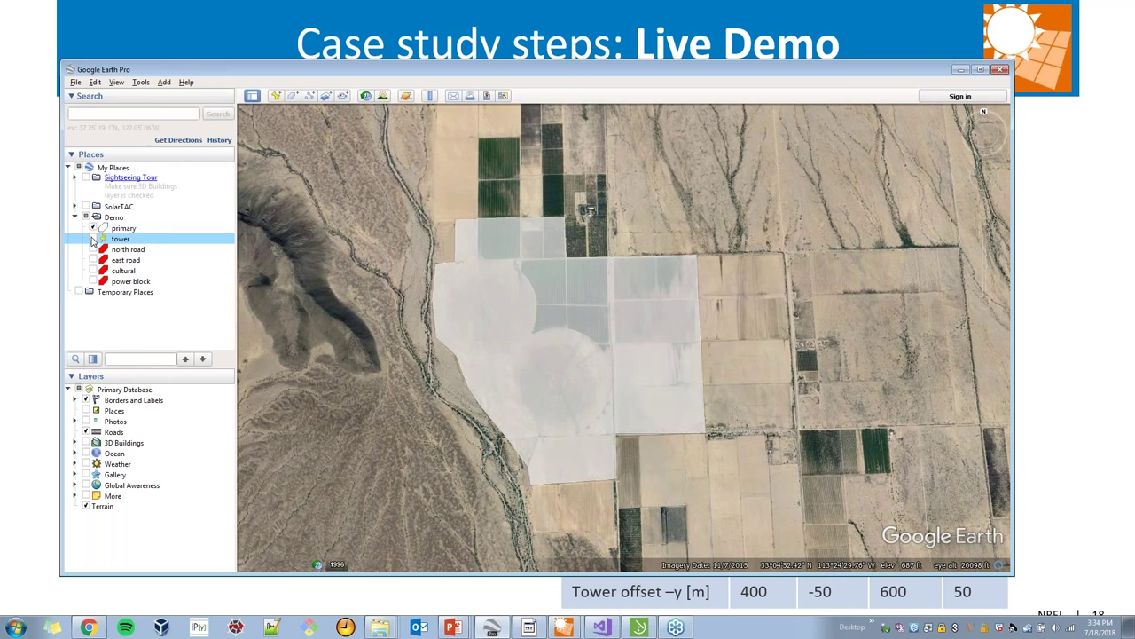
click(92, 238)
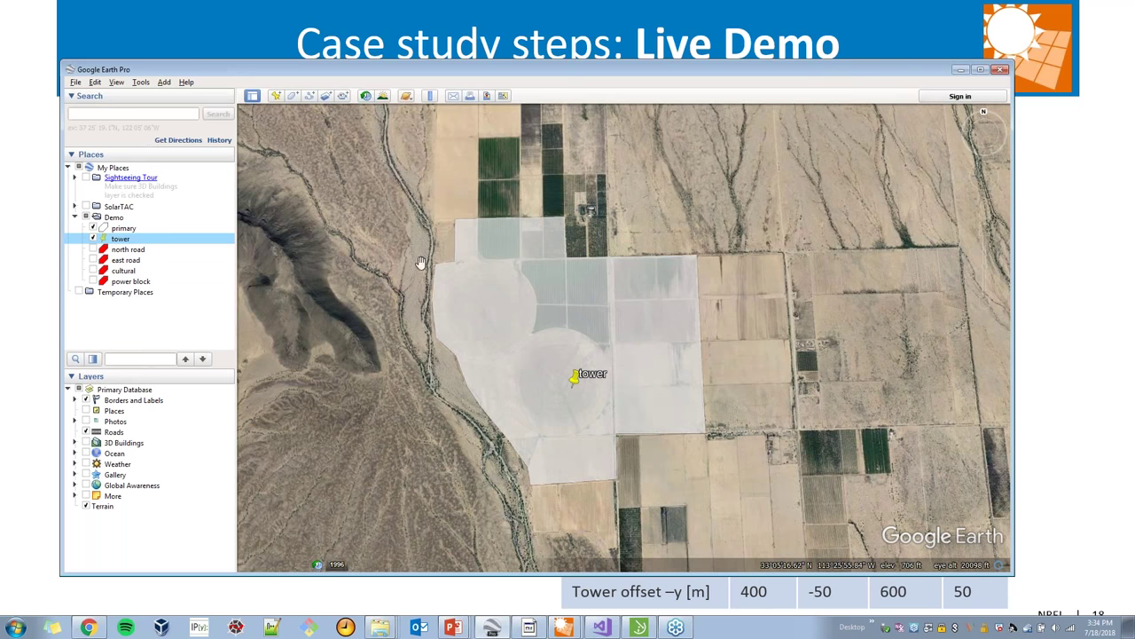
Show the north road and east road polygons, briefly hiding the primary boundary to view the north road
drag(540, 279, 584, 277)
scroll(579, 275, up, 3)
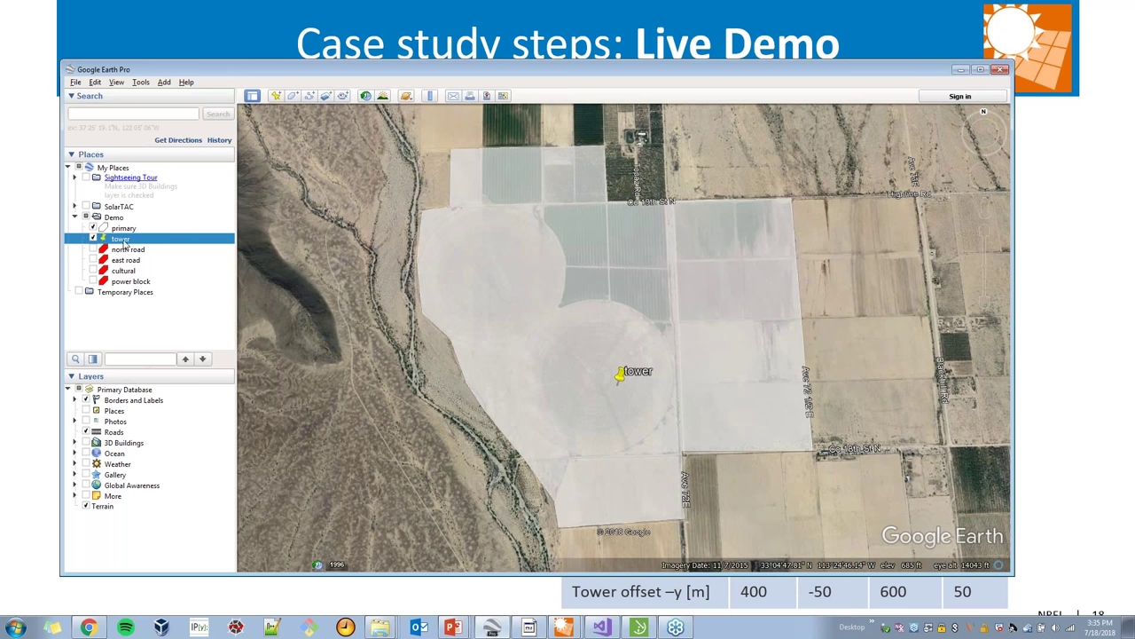
click(94, 249)
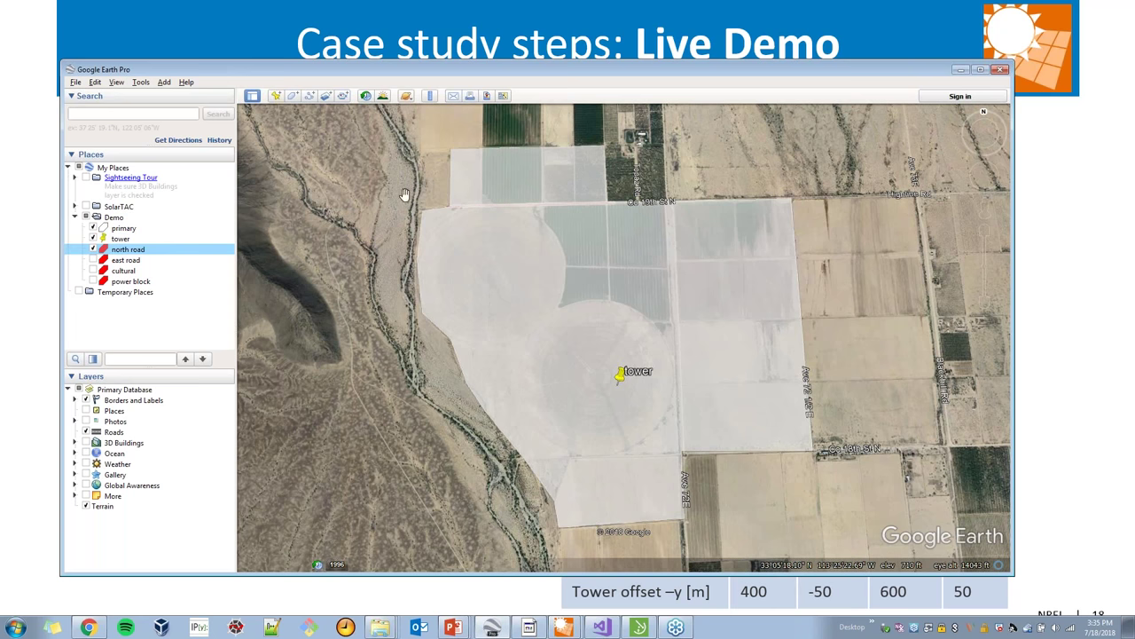
click(93, 228)
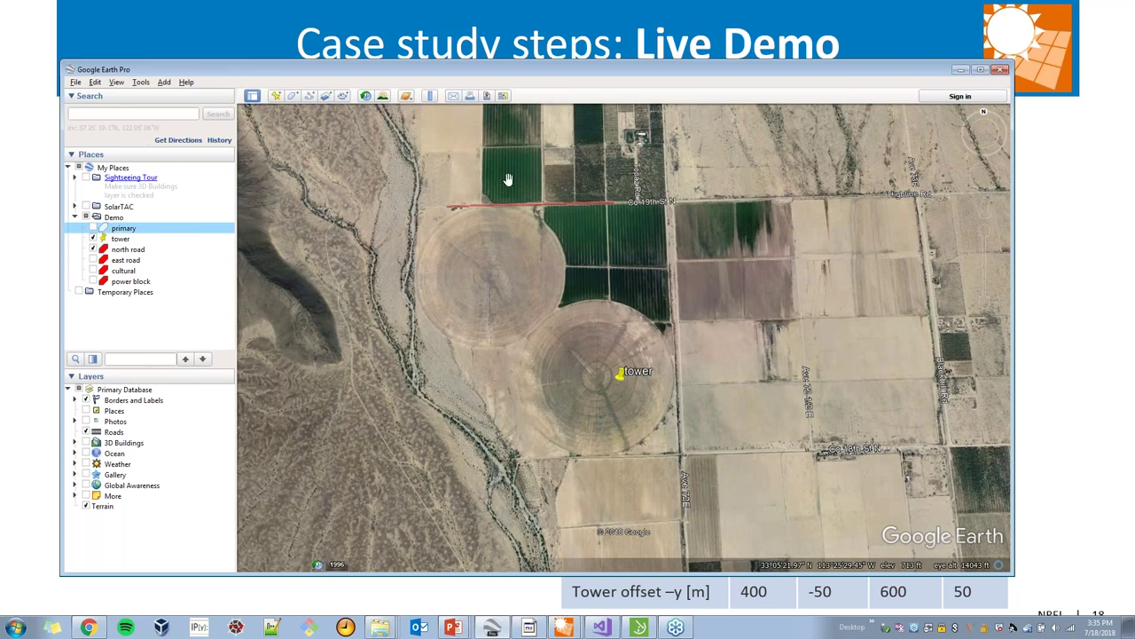
click(93, 228)
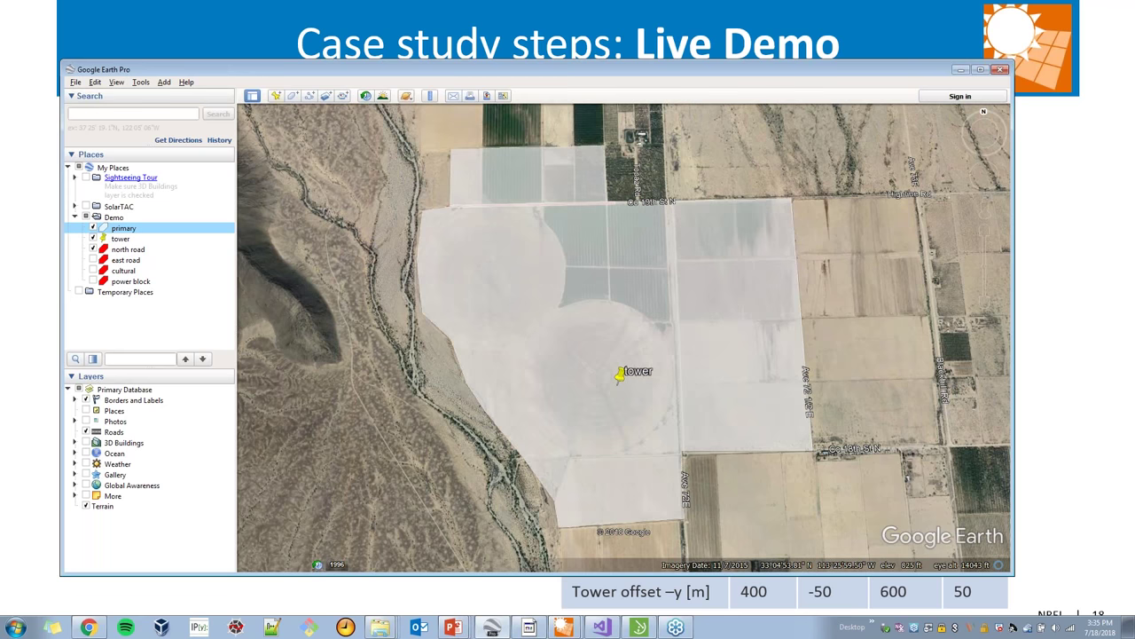
click(93, 260)
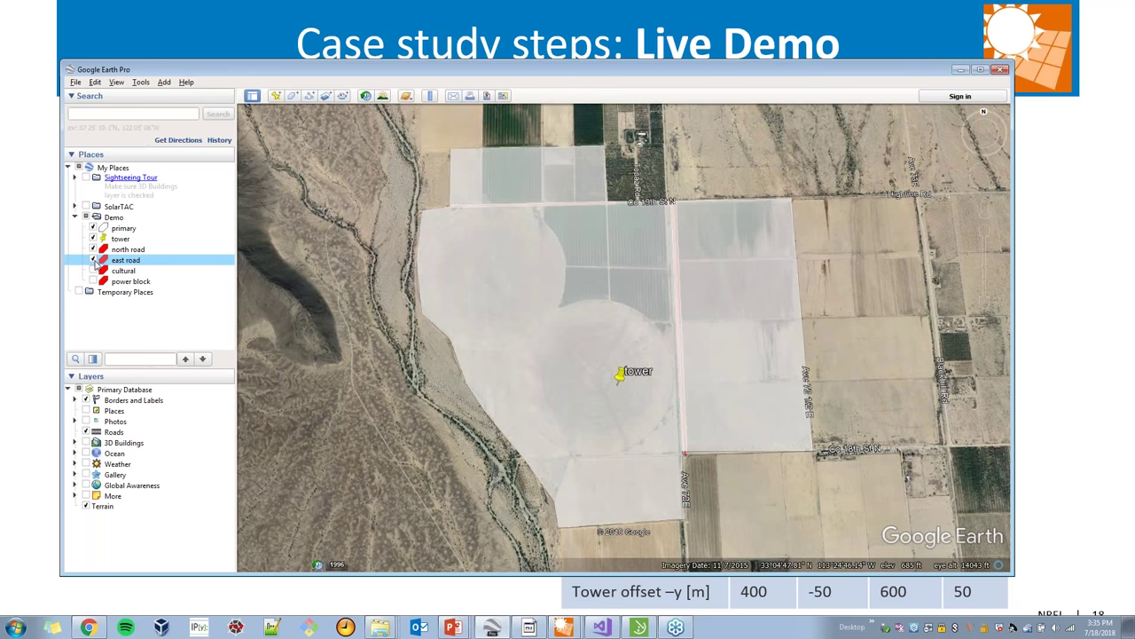
Show the cultural polygon while the primary boundary is hidden, and turn the primary boundary back on
click(93, 238)
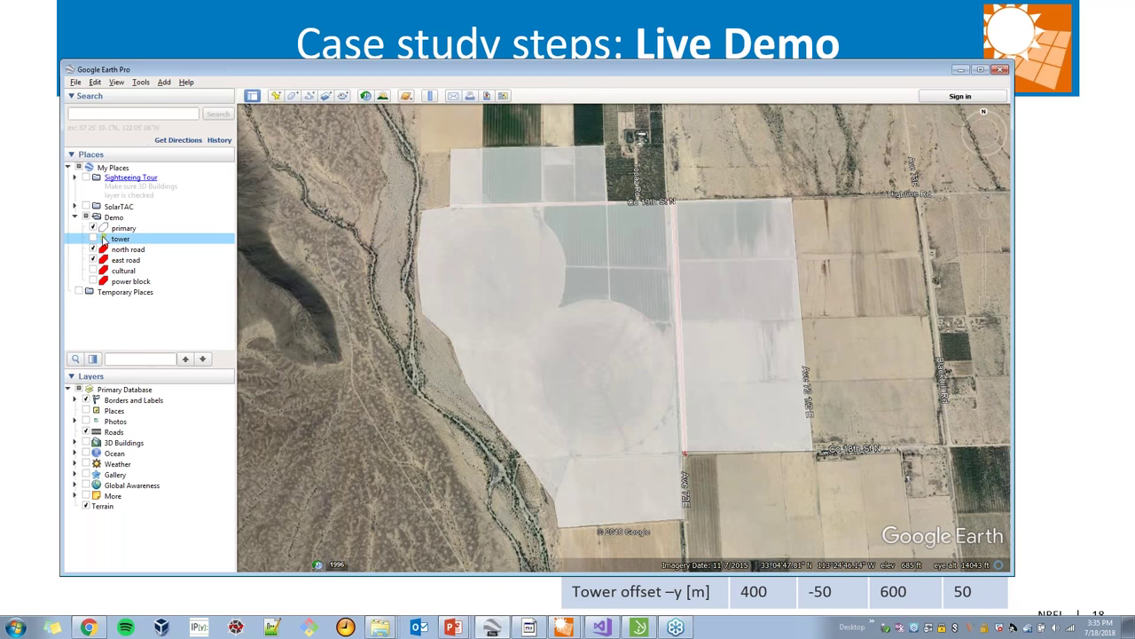
click(95, 228)
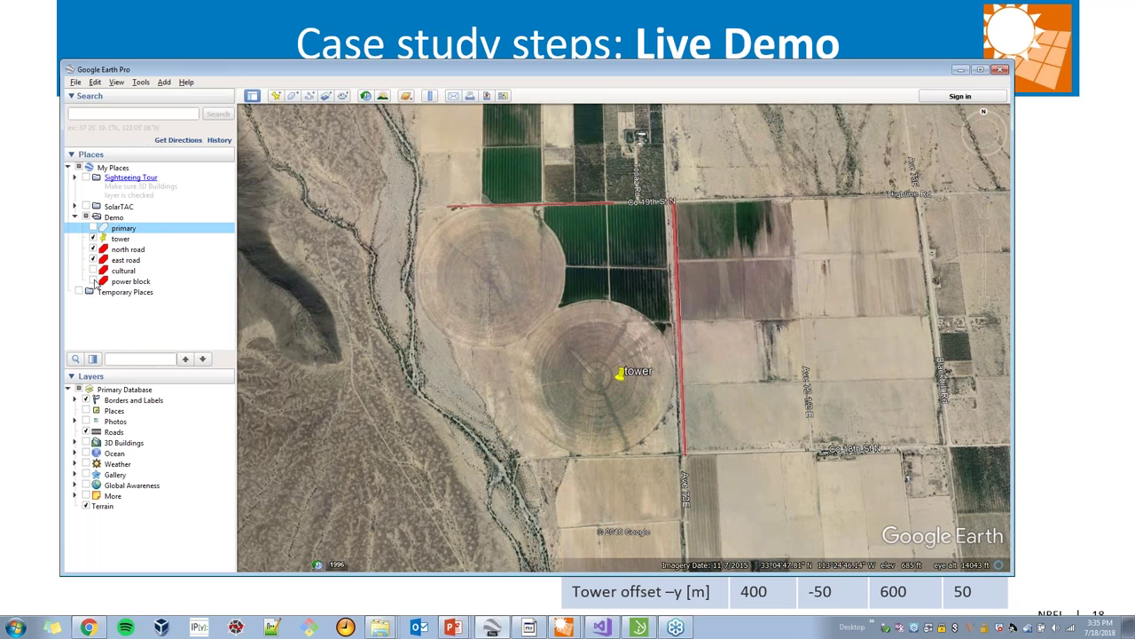
click(93, 271)
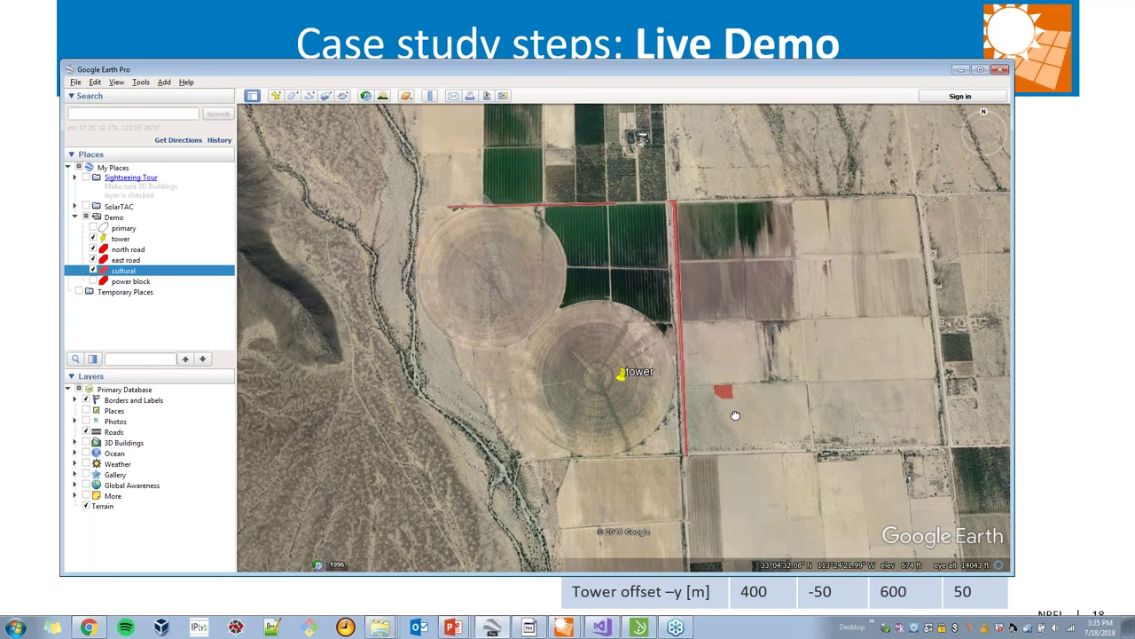
drag(735, 416, 759, 417)
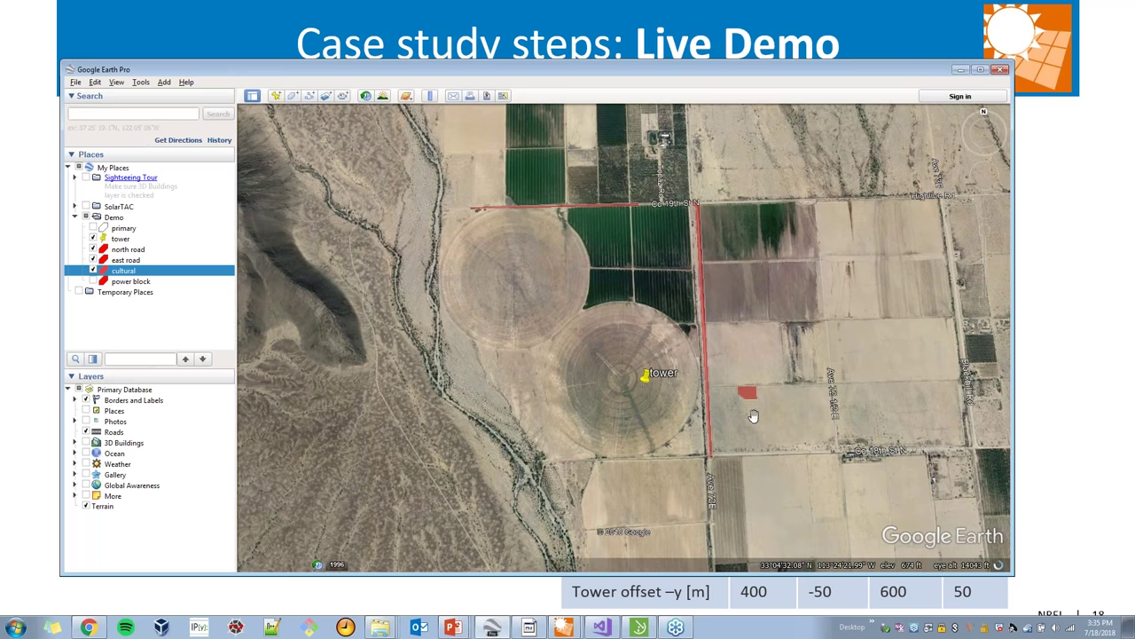
click(93, 228)
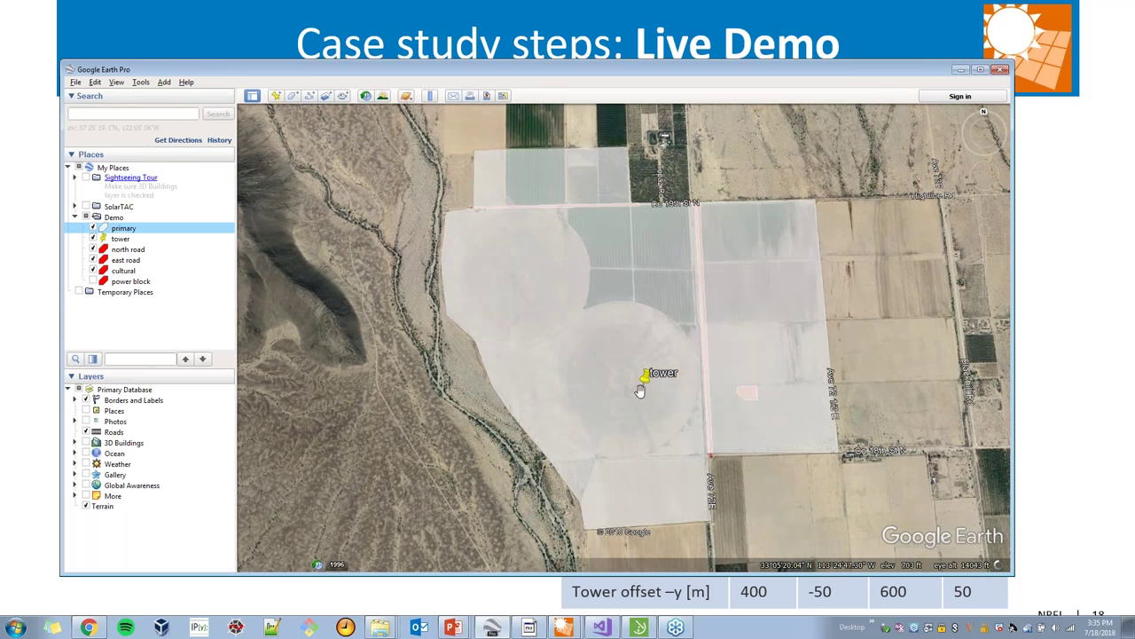
Open the save dialog for the primary boundary as primary.kml in the solarpilot-demo folder, and cancel it
right_click(121, 230)
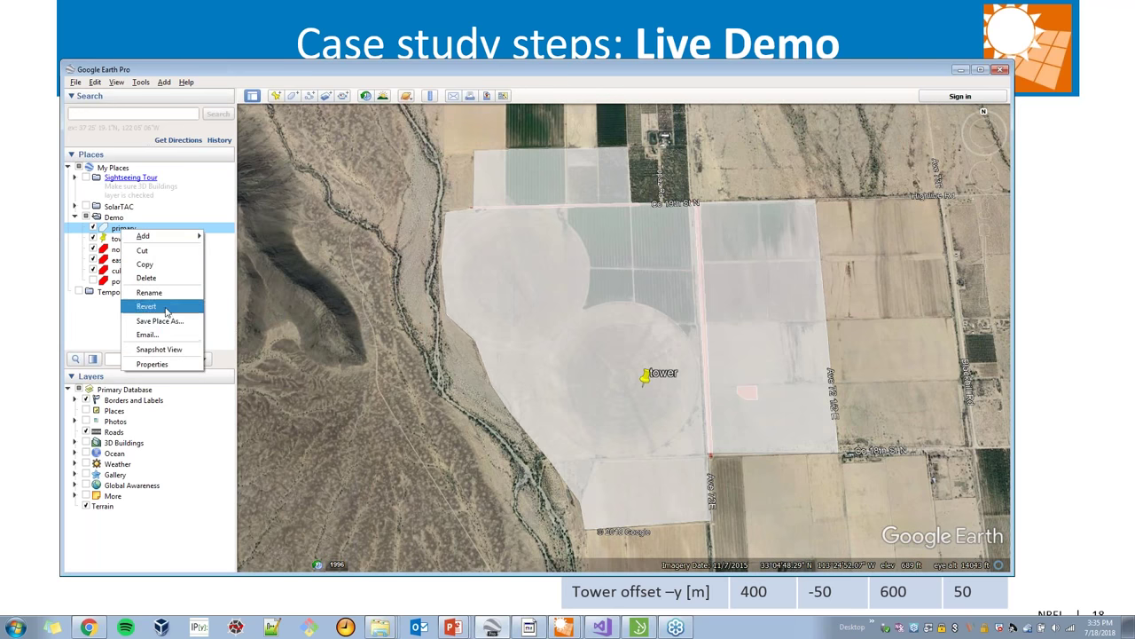
click(168, 321)
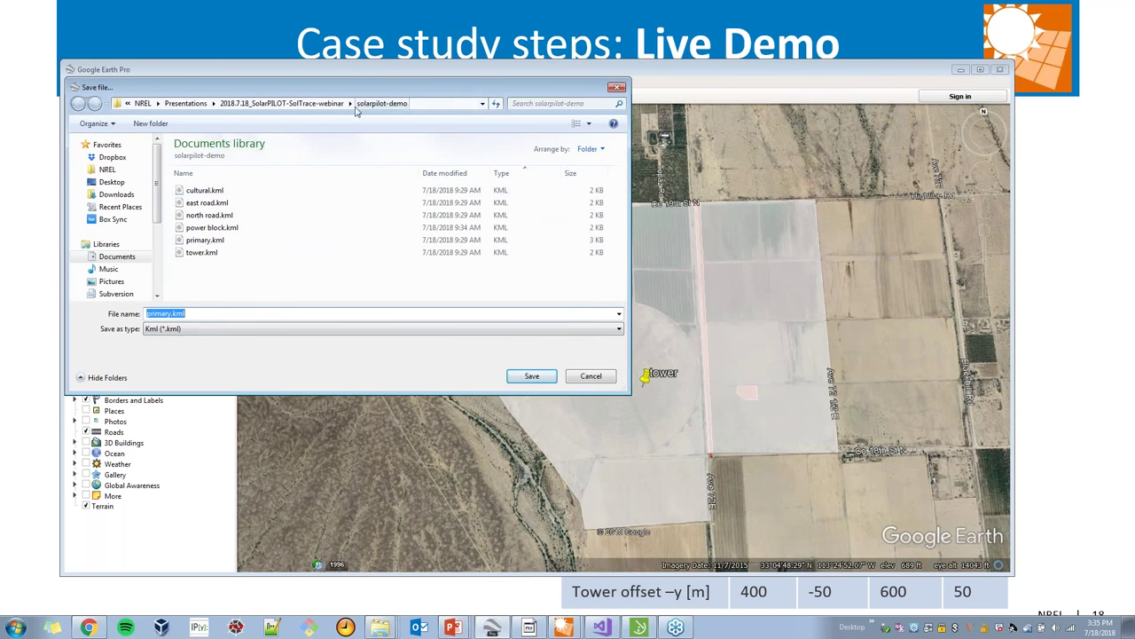
click(603, 379)
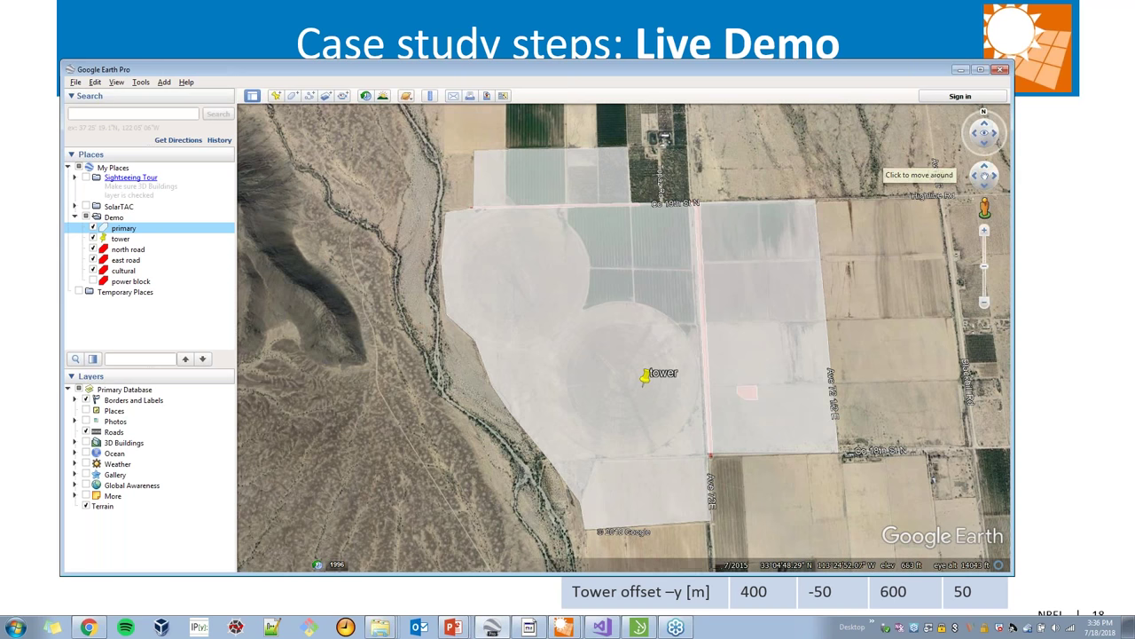
Switch to SolarPILOT and turn off scaling of the field bounds with tower height in the layout setup
click(557, 631)
click(711, 600)
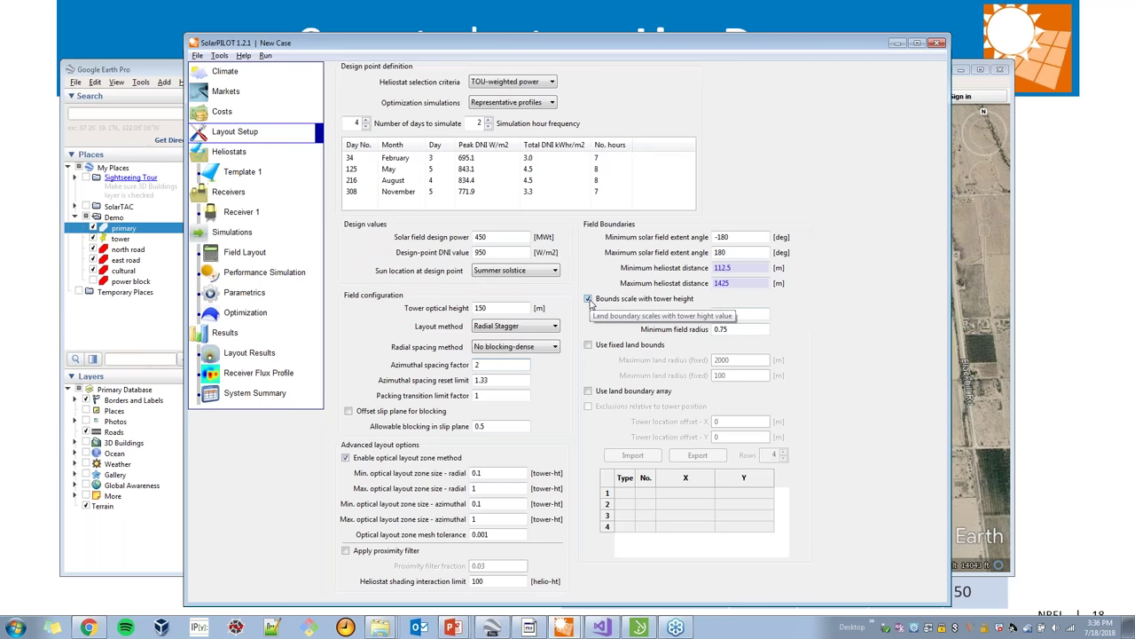
click(588, 300)
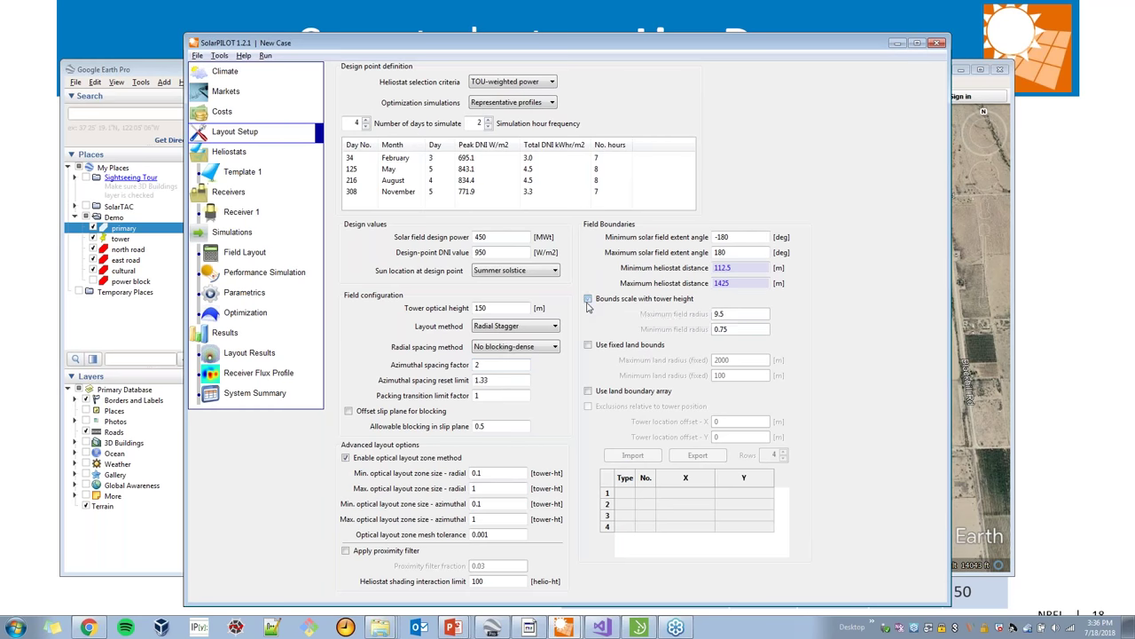
Enable the land boundary array in the layout setup and choose primary.kml as the boundary file to import
click(588, 393)
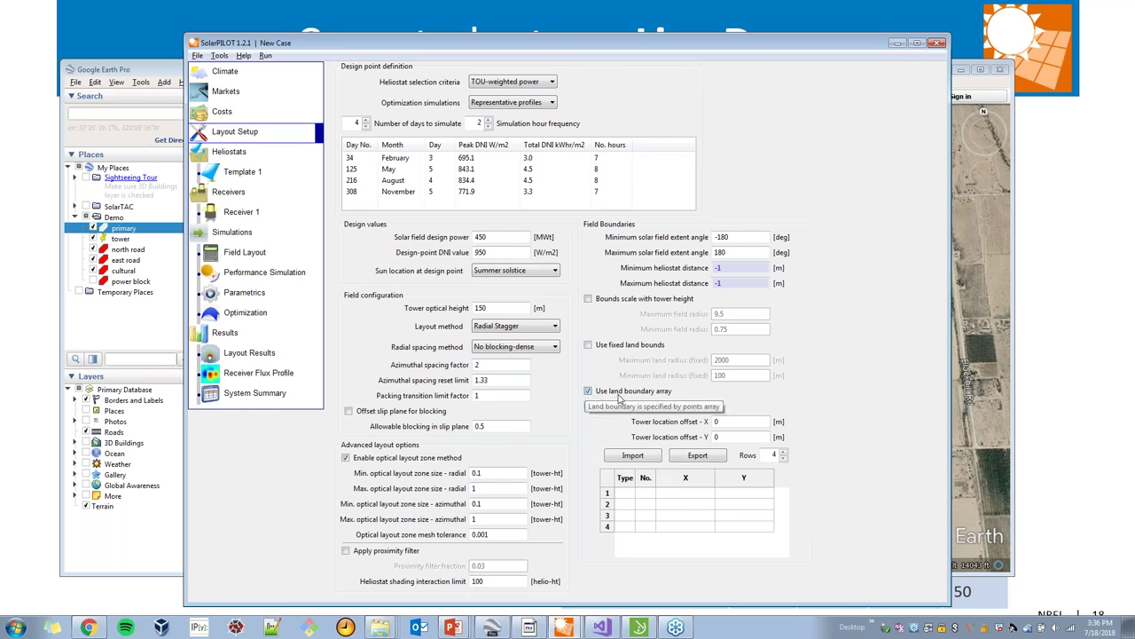
click(633, 456)
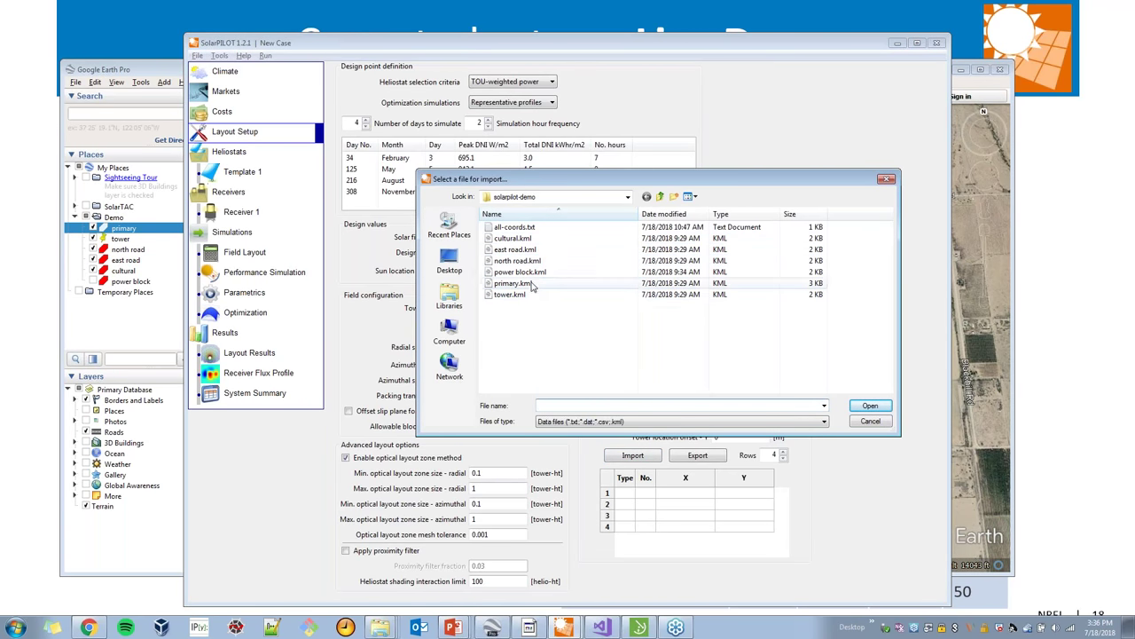
click(525, 285)
click(865, 407)
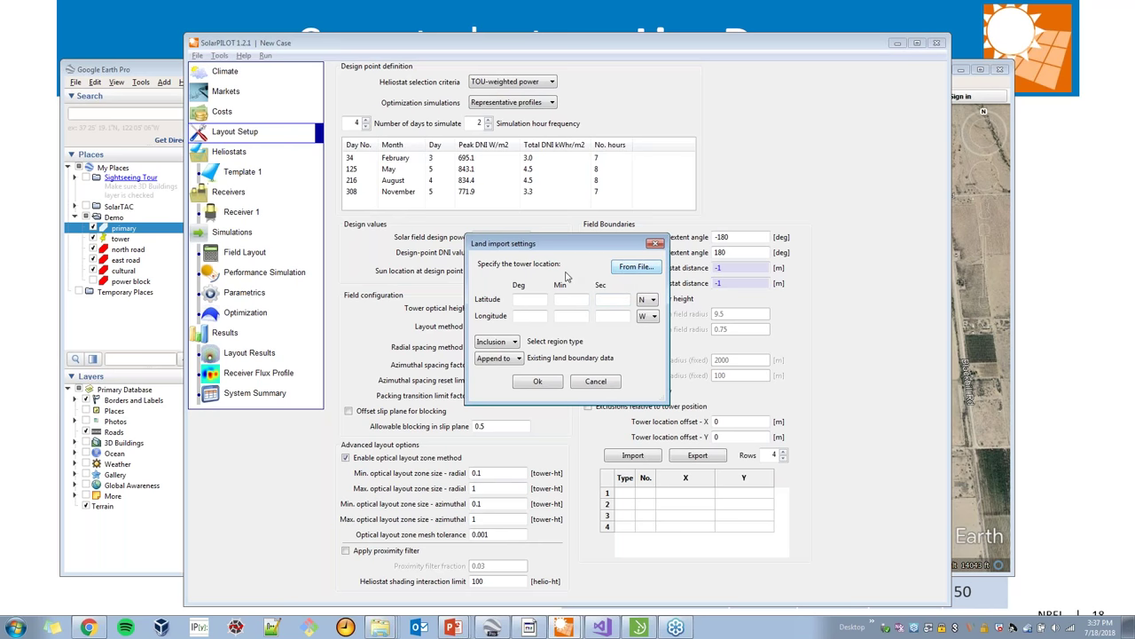
Load the tower location for the land import from tower.kml
click(628, 271)
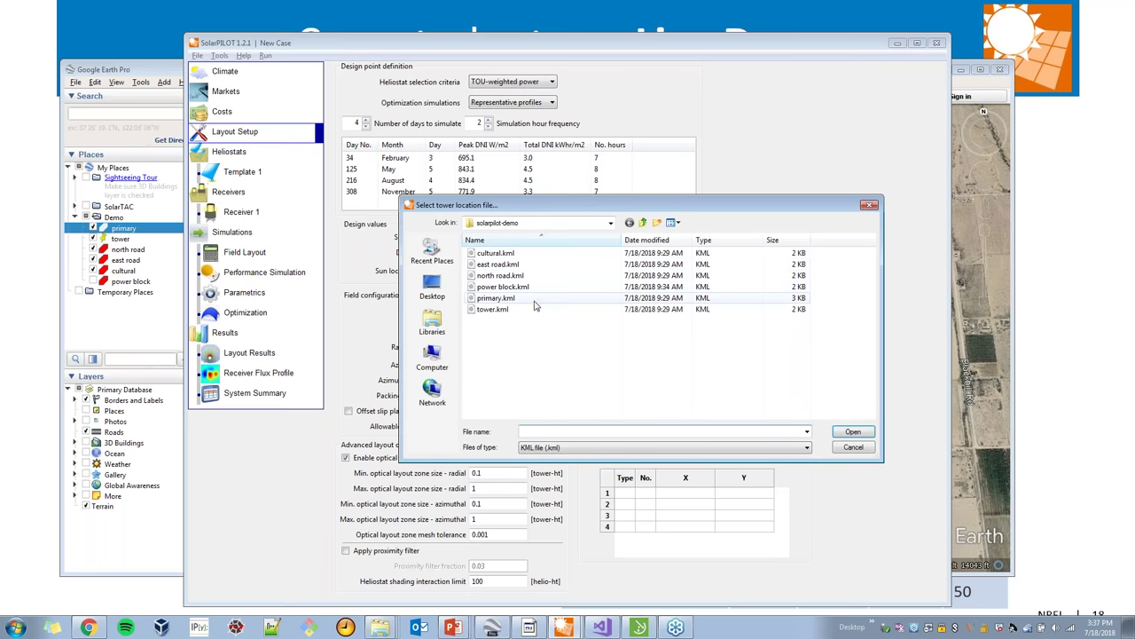
click(531, 310)
click(843, 432)
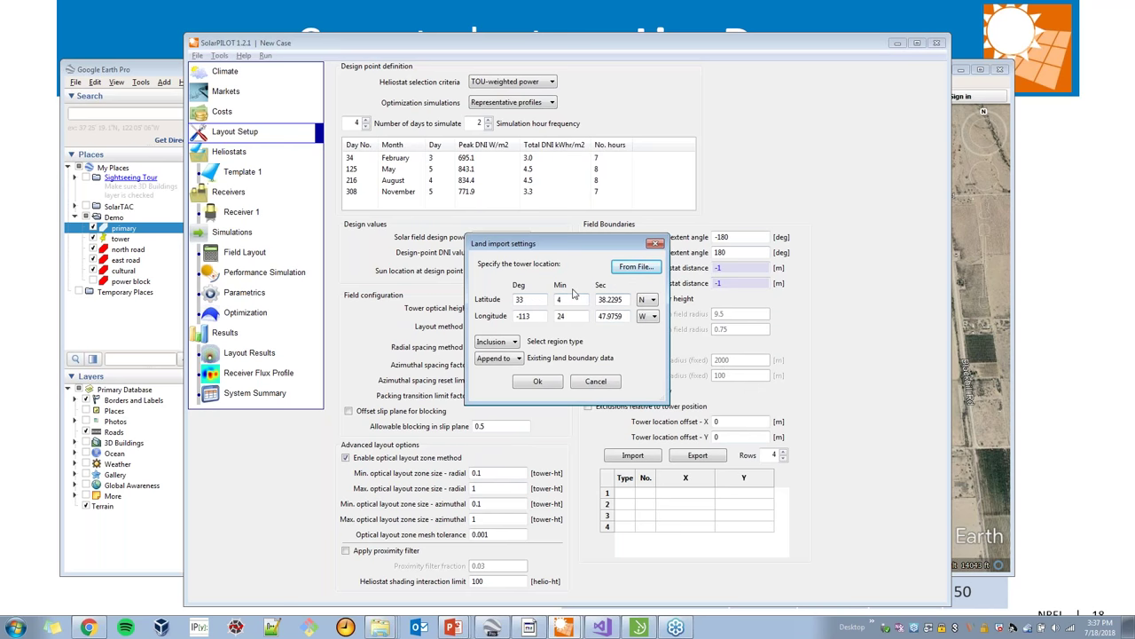
Import the primary boundary as an Inclusion region that replaces the existing land boundary data
click(513, 345)
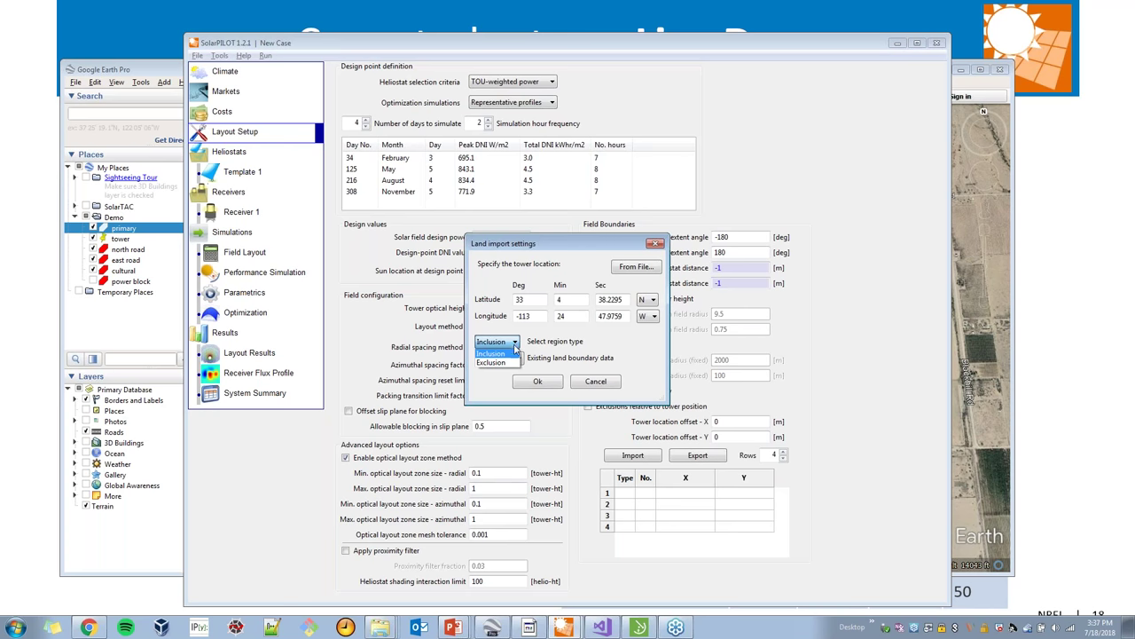
click(513, 354)
click(515, 359)
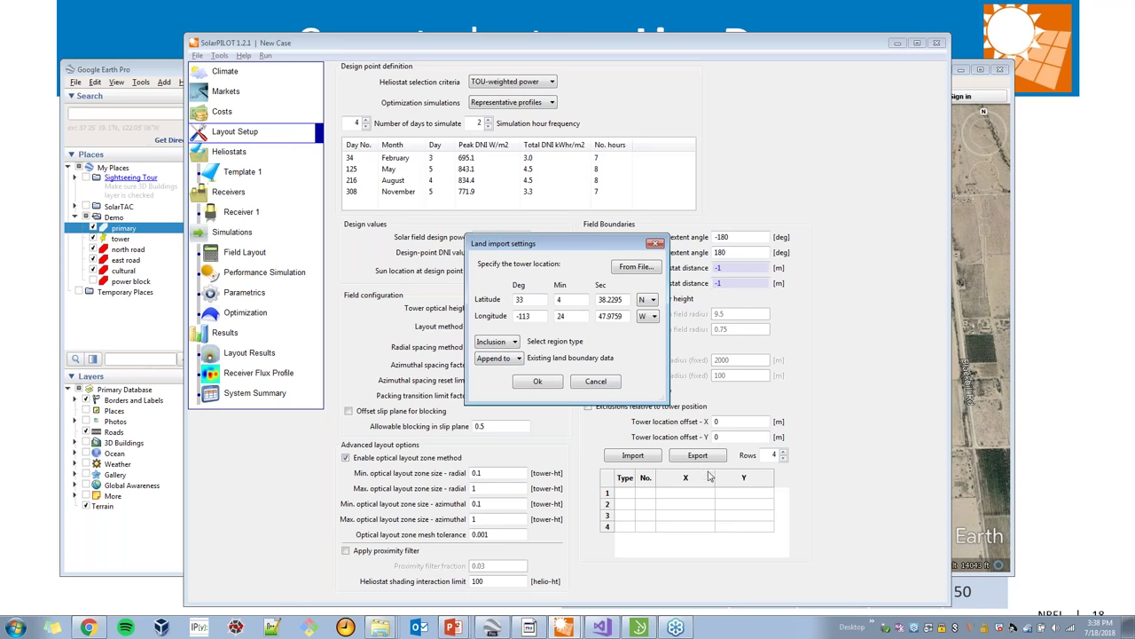
click(522, 360)
click(515, 379)
click(538, 381)
click(537, 382)
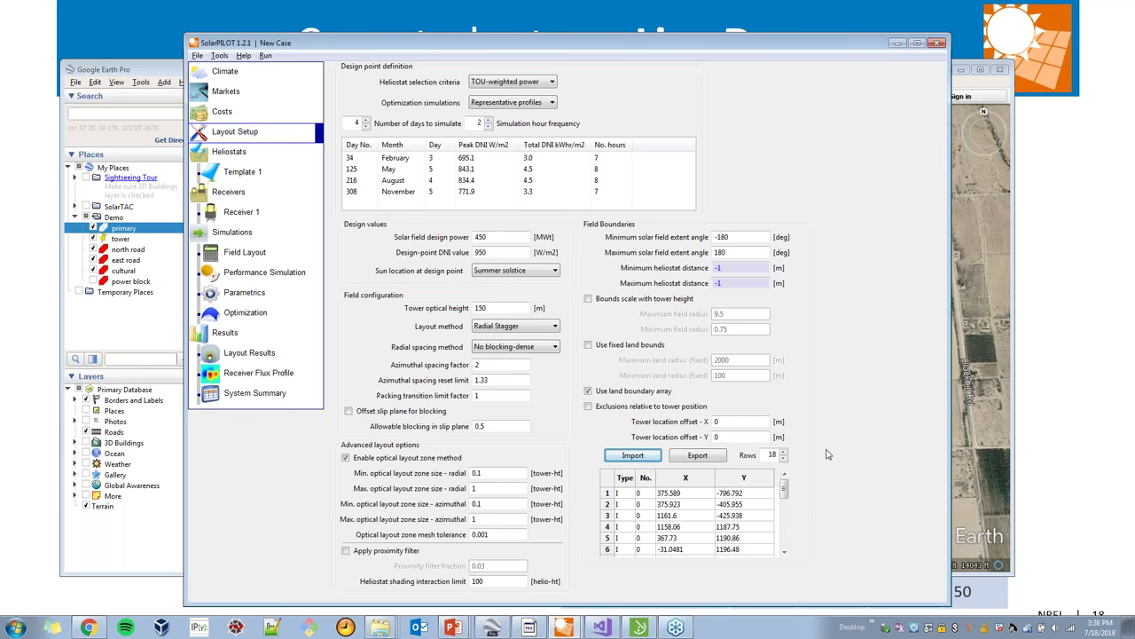
mouse_move(785, 490)
mouse_down()
mouse_move(785, 542)
mouse_move(786, 490)
mouse_up()
Import north road.kml as an Exclusion region appended to the existing land boundary data
click(632, 455)
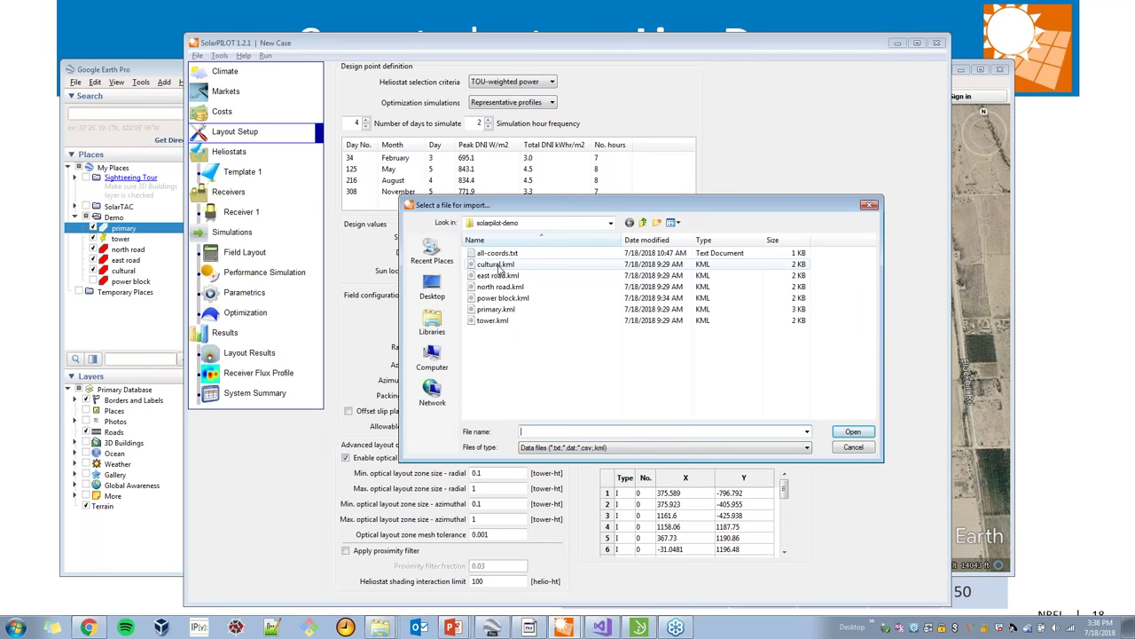
click(501, 287)
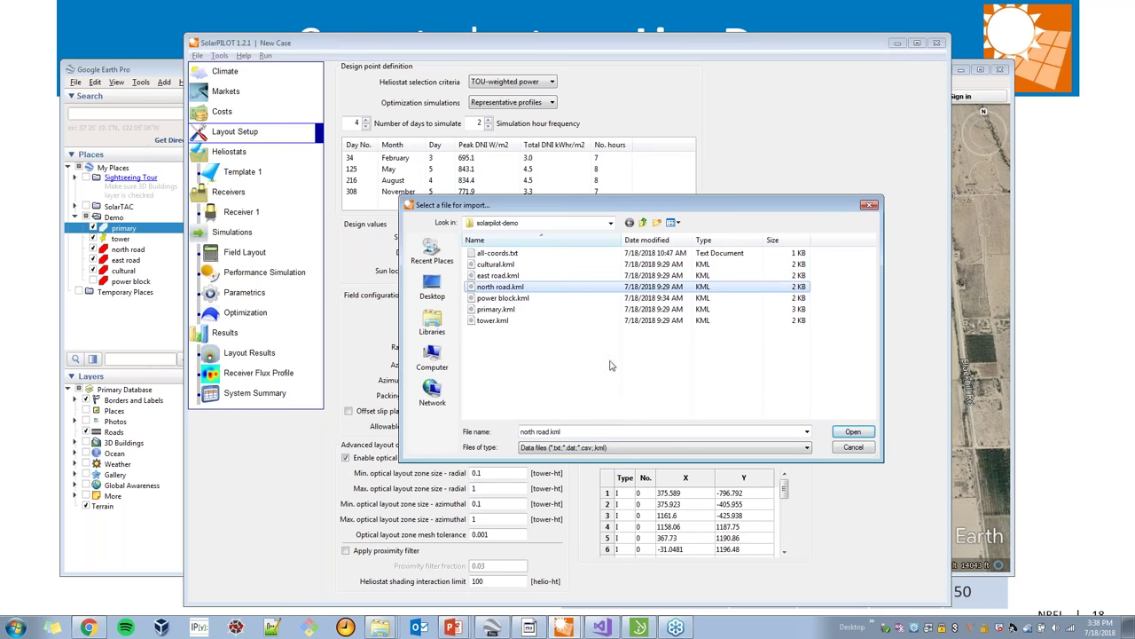
click(845, 434)
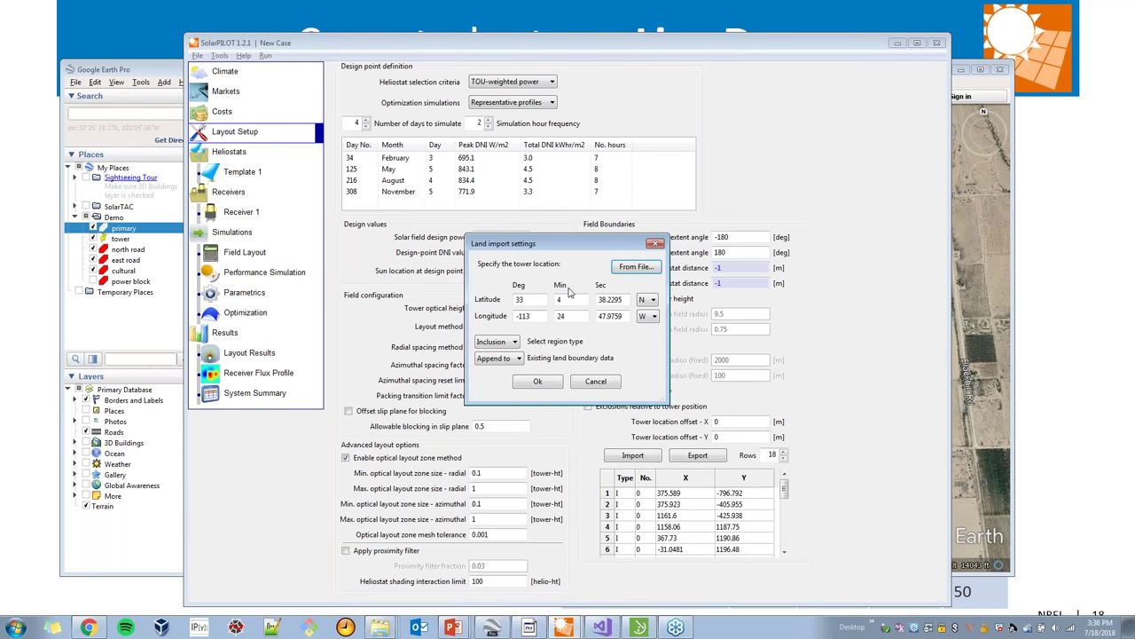
click(496, 342)
click(495, 363)
click(542, 385)
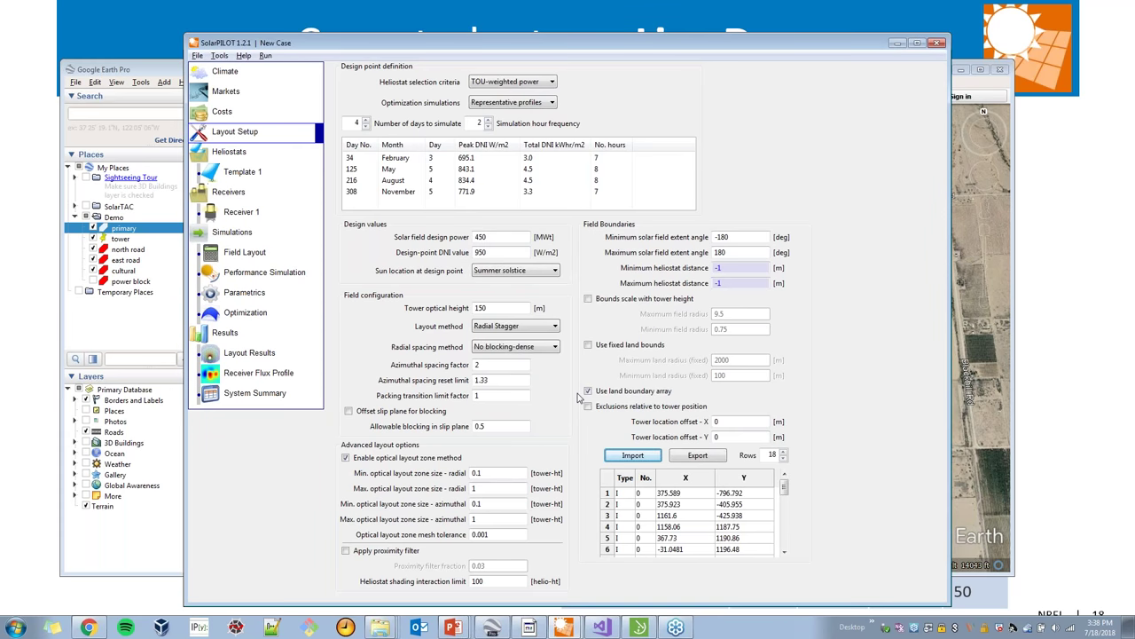
Import north road.kml again, appending its points to the existing land boundary data
click(635, 456)
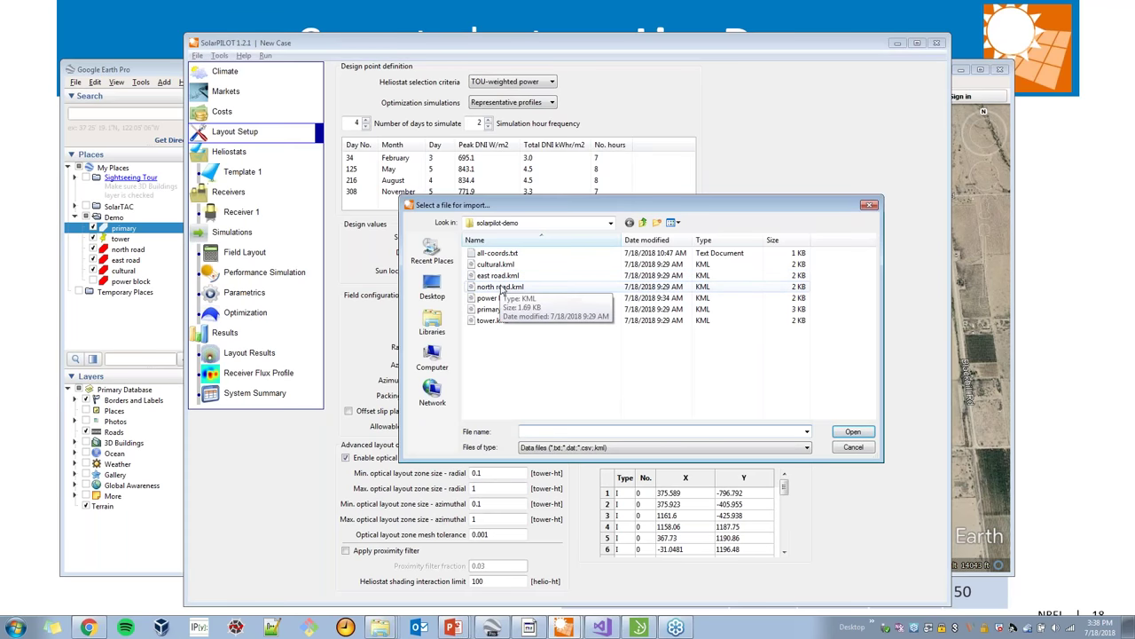
click(500, 286)
click(854, 432)
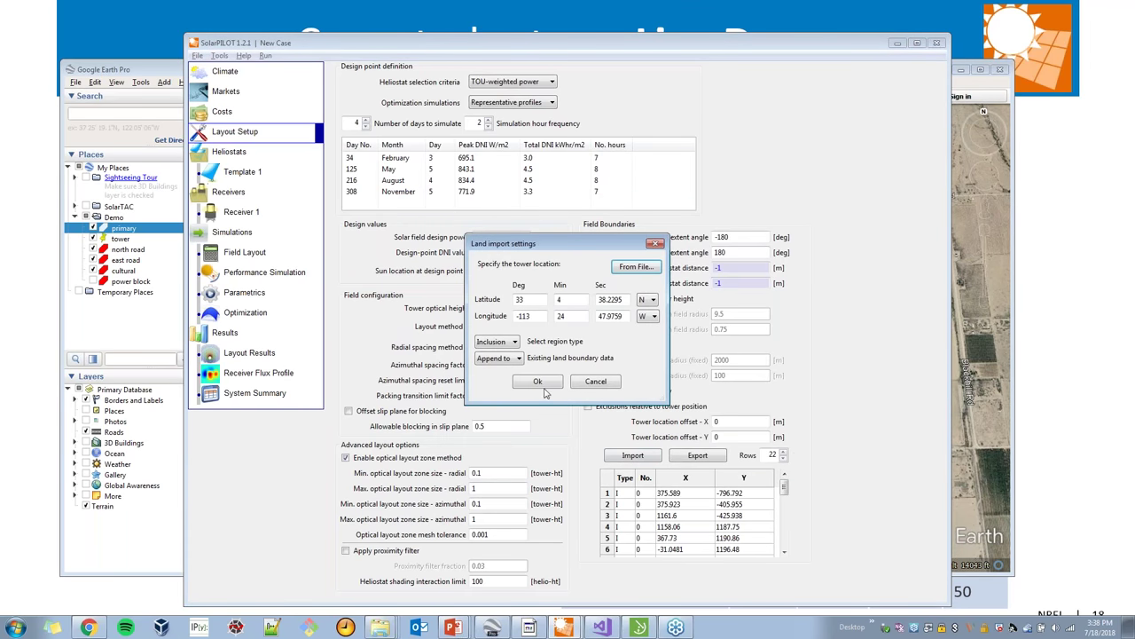
click(519, 357)
click(497, 382)
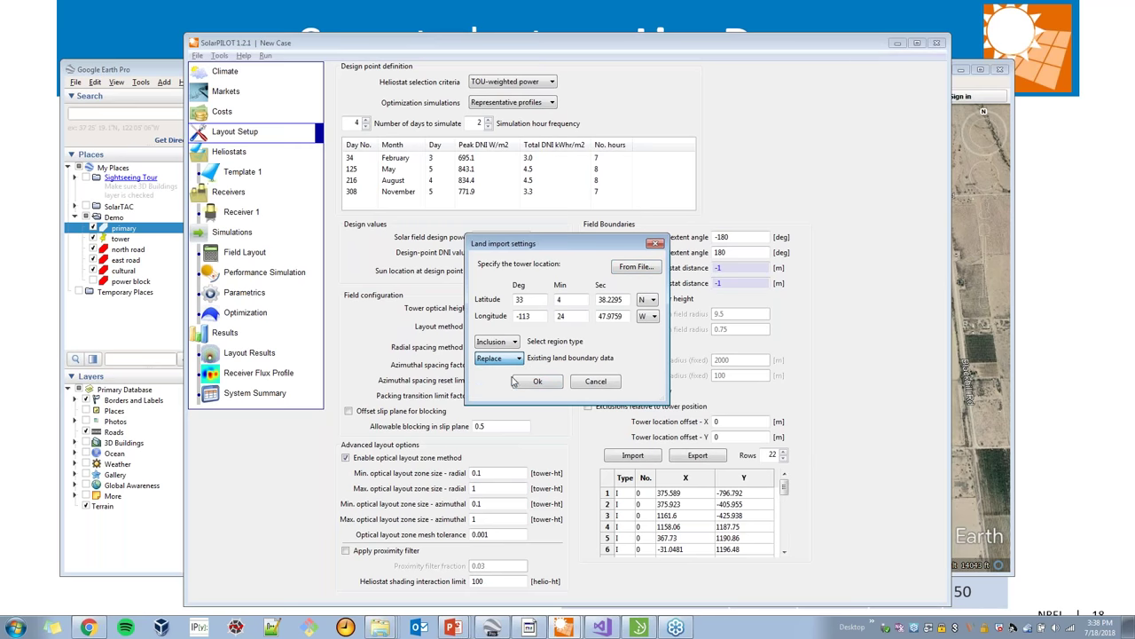
click(510, 358)
click(510, 380)
click(538, 387)
mouse_move(785, 484)
mouse_down()
mouse_move(784, 552)
mouse_move(784, 483)
mouse_up()
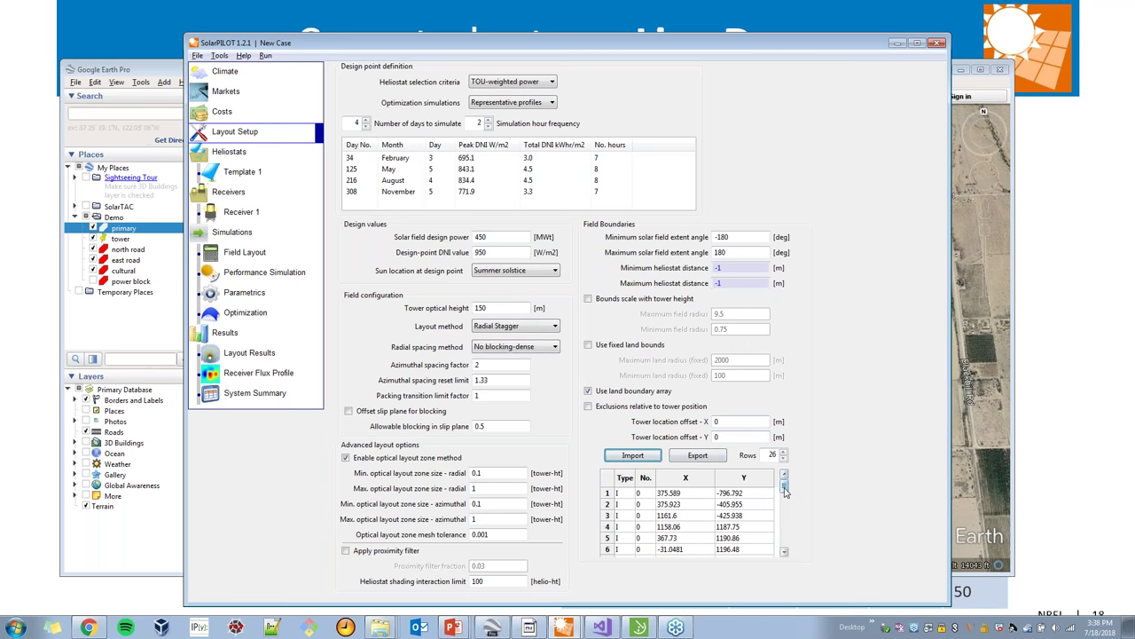
Close the new case without saving and open demo.spt from the solarpilot-demo folder
click(939, 46)
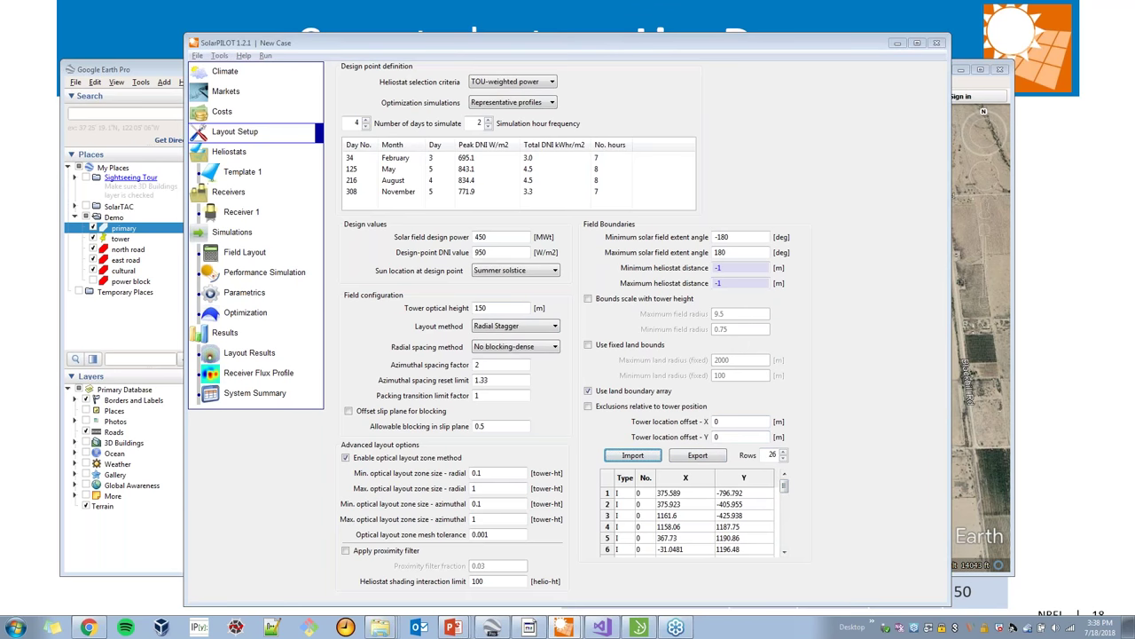
click(611, 323)
right_click(380, 627)
click(367, 539)
double_click(523, 269)
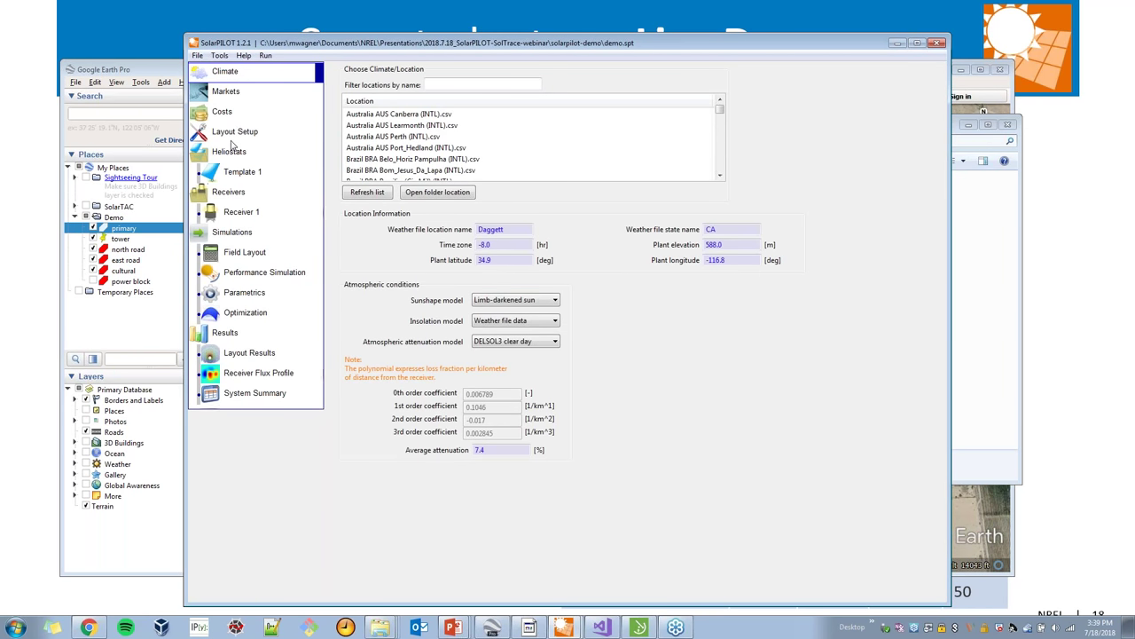
Examine the inclusion and exclusion points of the land boundary array in the demo case's layout setup
click(232, 133)
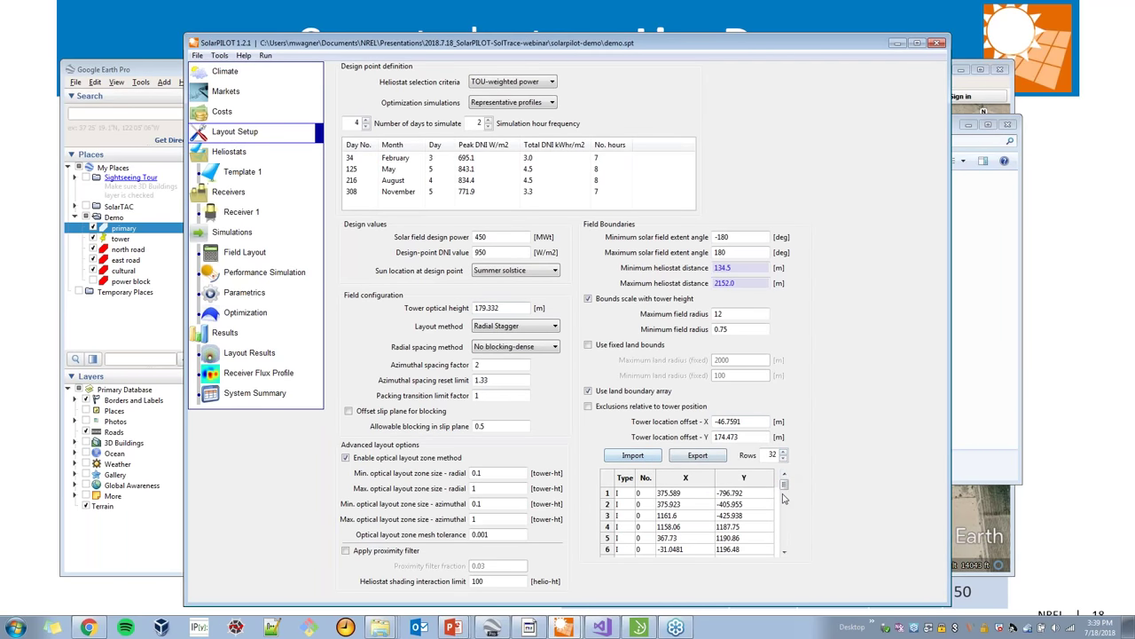
mouse_move(784, 484)
mouse_down()
mouse_move(784, 555)
mouse_move(784, 499)
mouse_up()
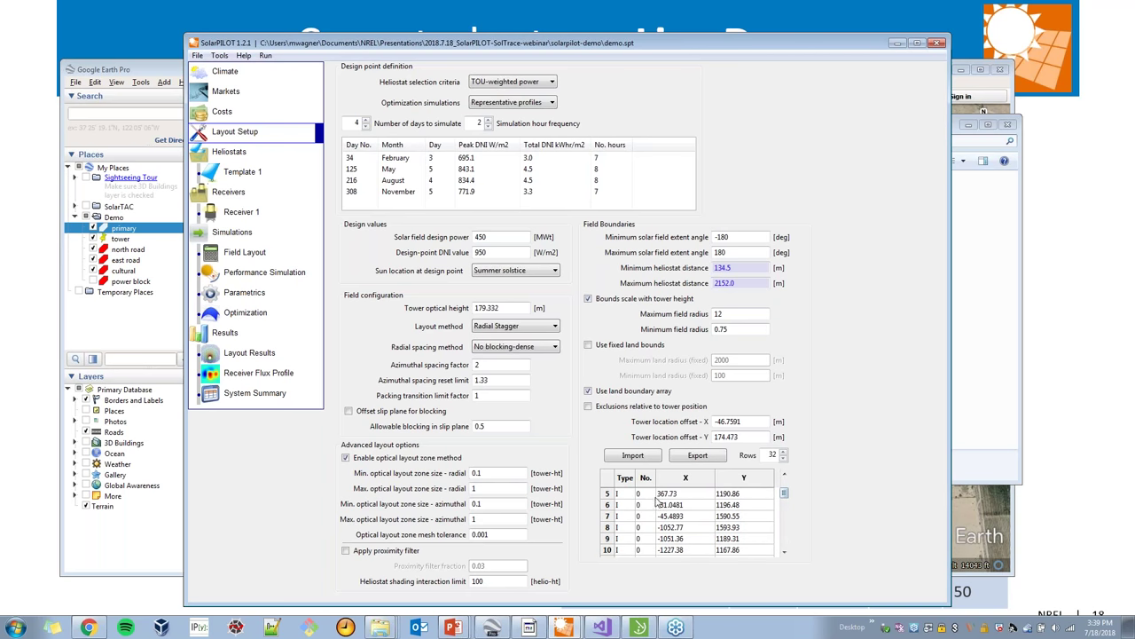
drag(784, 497, 784, 523)
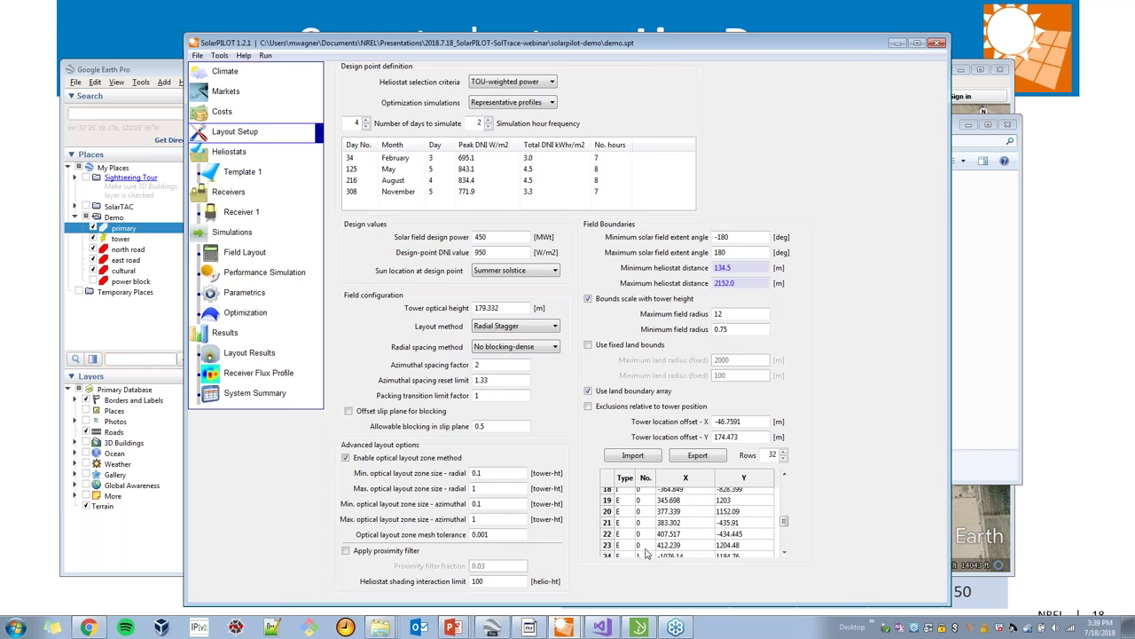
drag(786, 526, 787, 484)
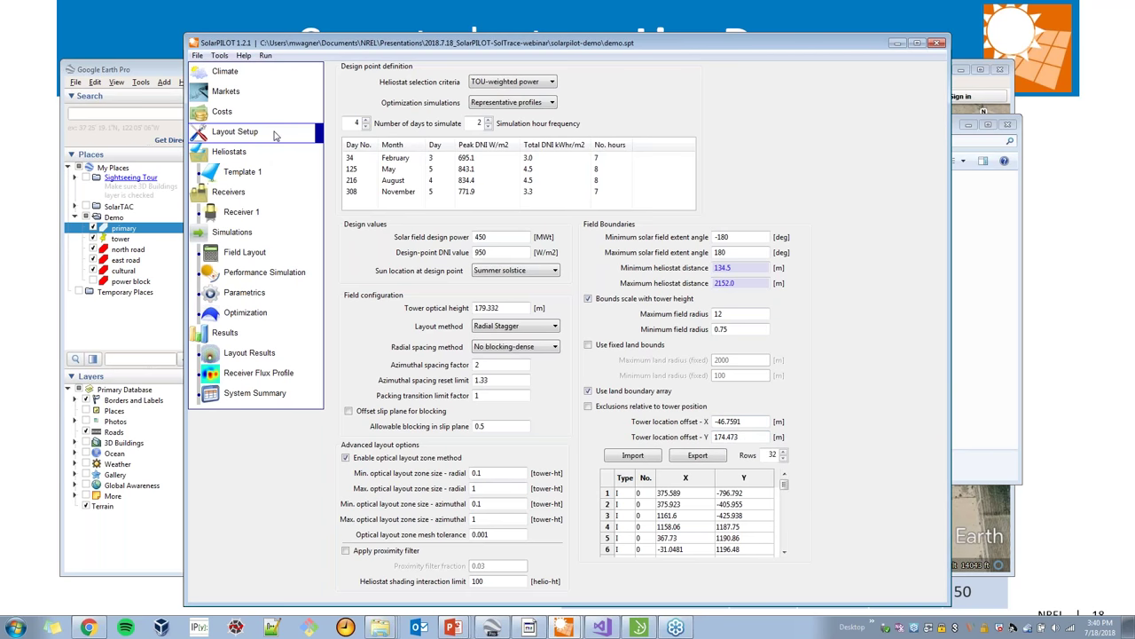
Set the tower optical height to 150 m and both the X and Y tower location offsets to 0
double_click(478, 237)
double_click(512, 307)
text(150)
triple_click(755, 421)
text(0)
key(Tab)
text(0)
key(Tab)
Turn off scaling of the field bounds with tower height and view the land boundaries plot in the layout results
click(588, 299)
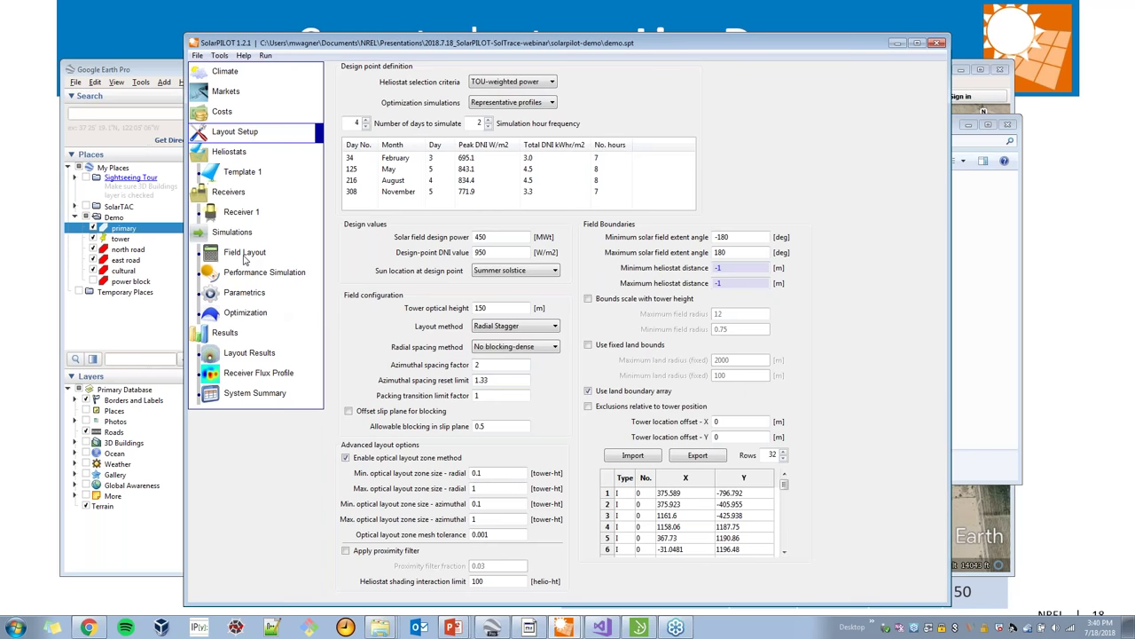
click(252, 355)
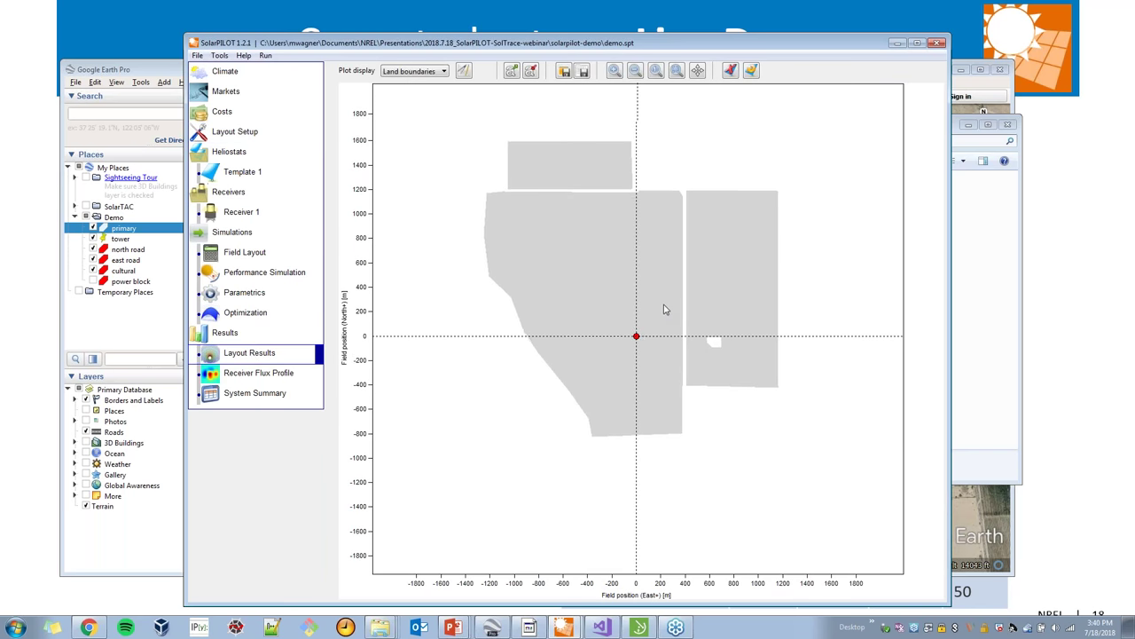
scroll(659, 328, up, 3)
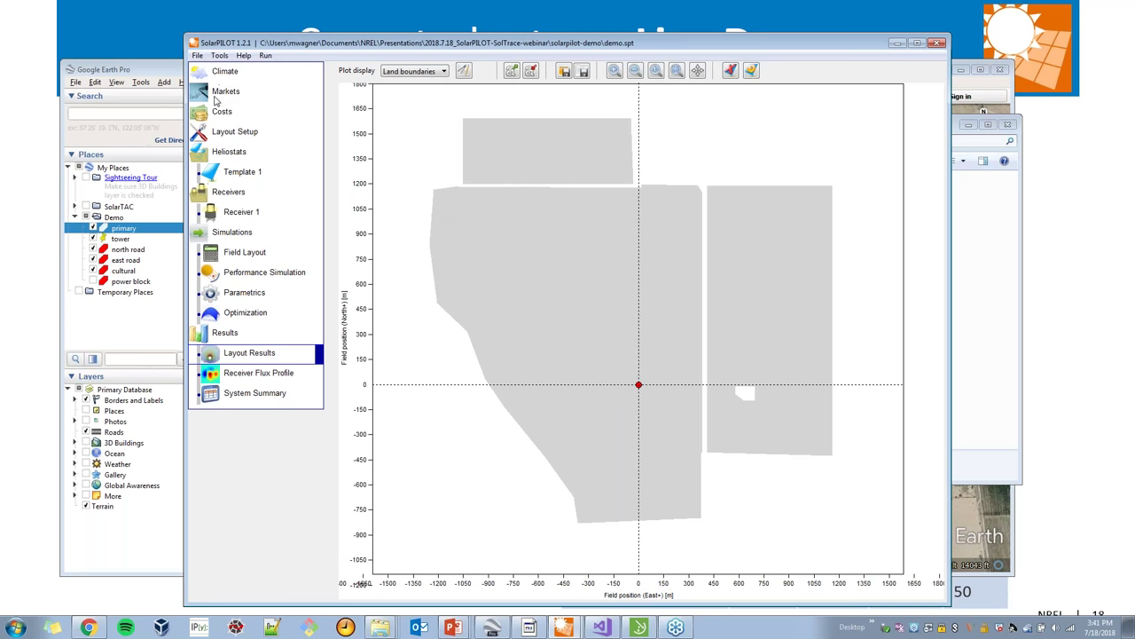
Turn scaling of the field bounds with tower height back on, keeping the maximum field radius at 12
click(214, 133)
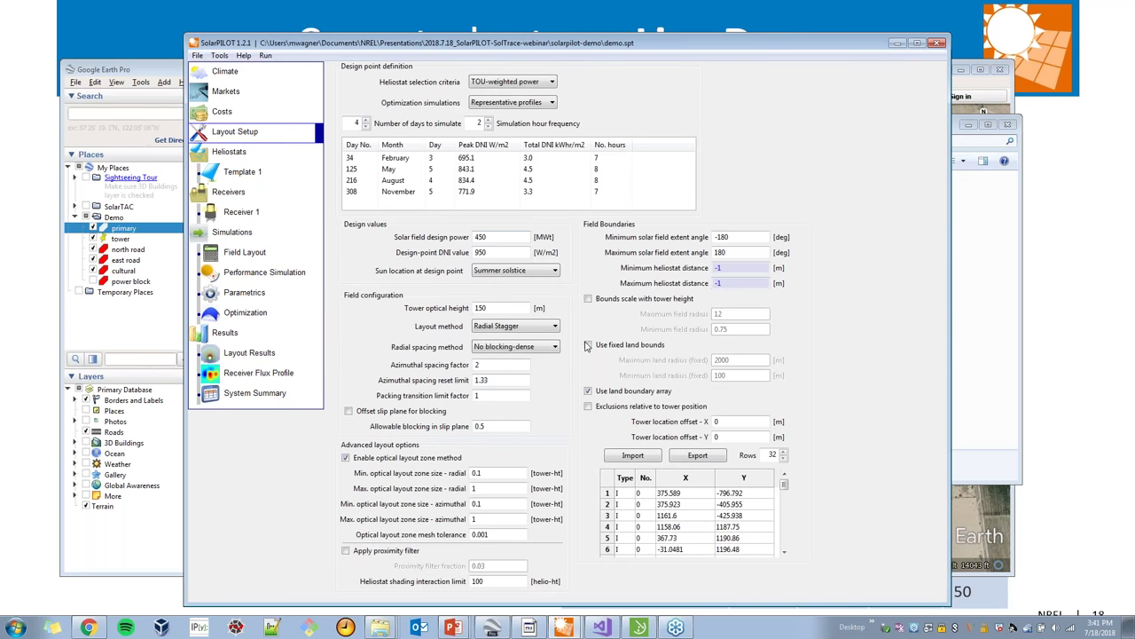
click(590, 302)
click(589, 299)
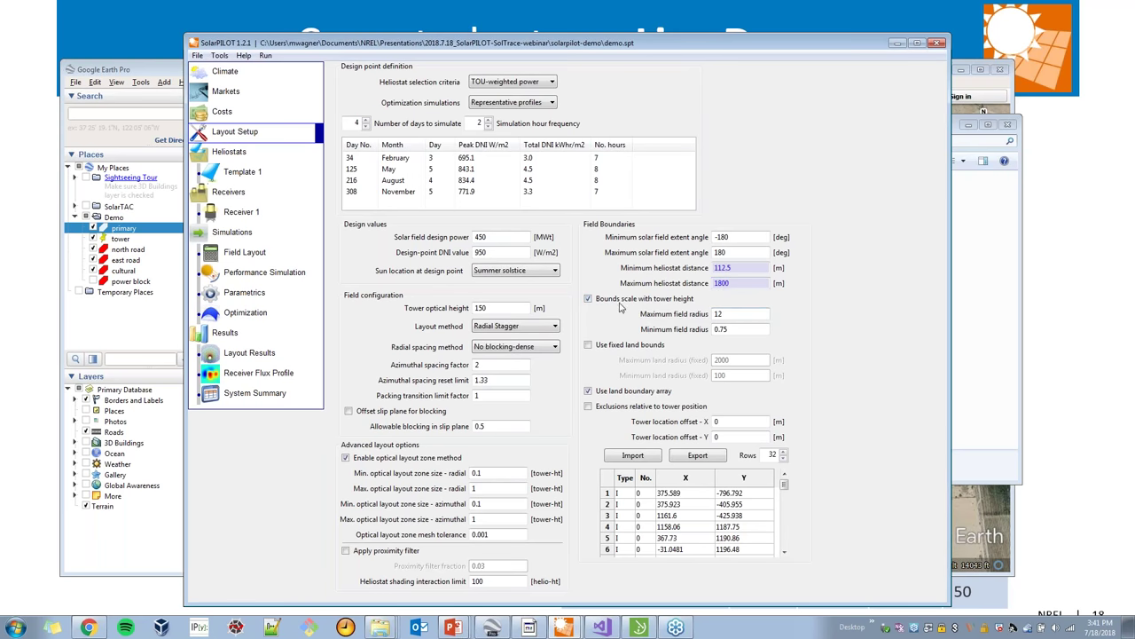
click(729, 314)
click(729, 314)
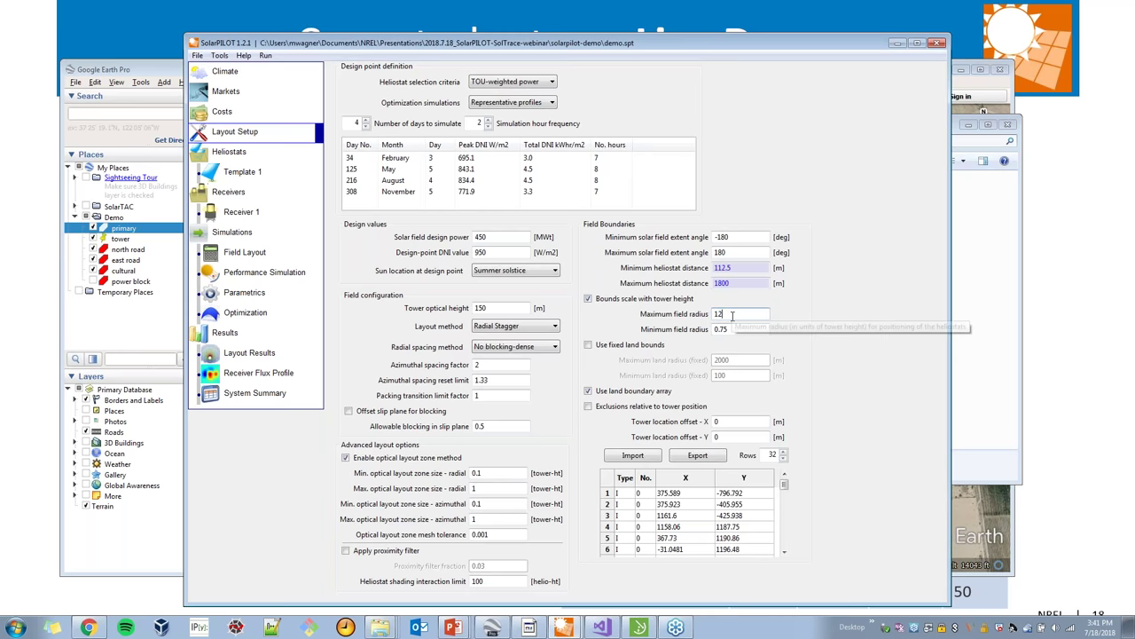
double_click(729, 314)
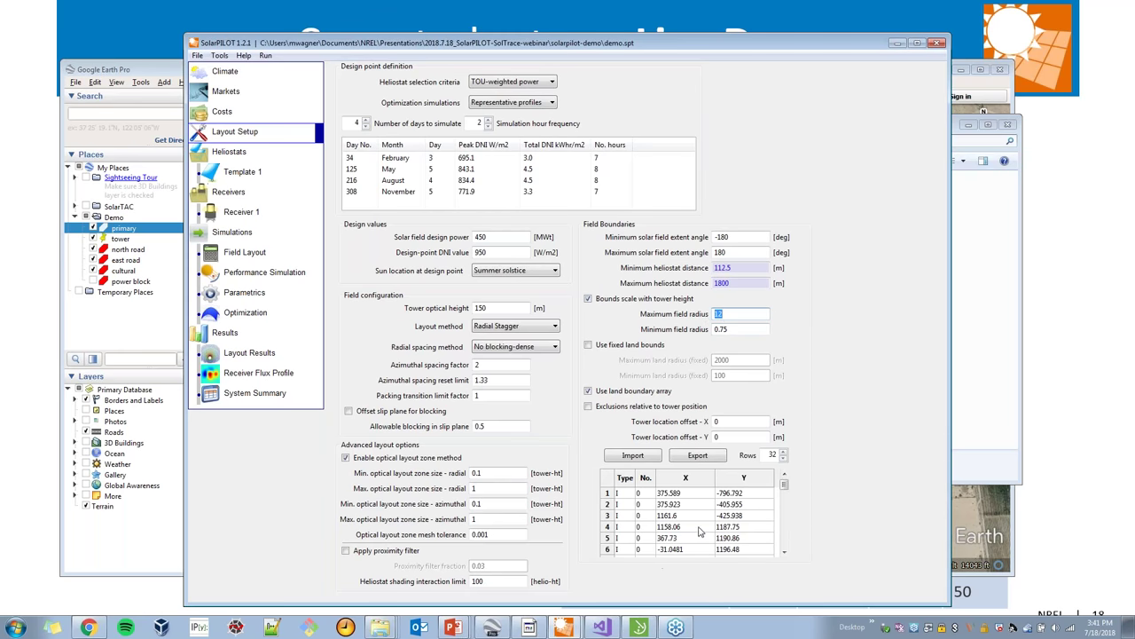
click(759, 314)
Run the field layout and examine the total efficiency plot of the heliostats
click(720, 351)
key(F5)
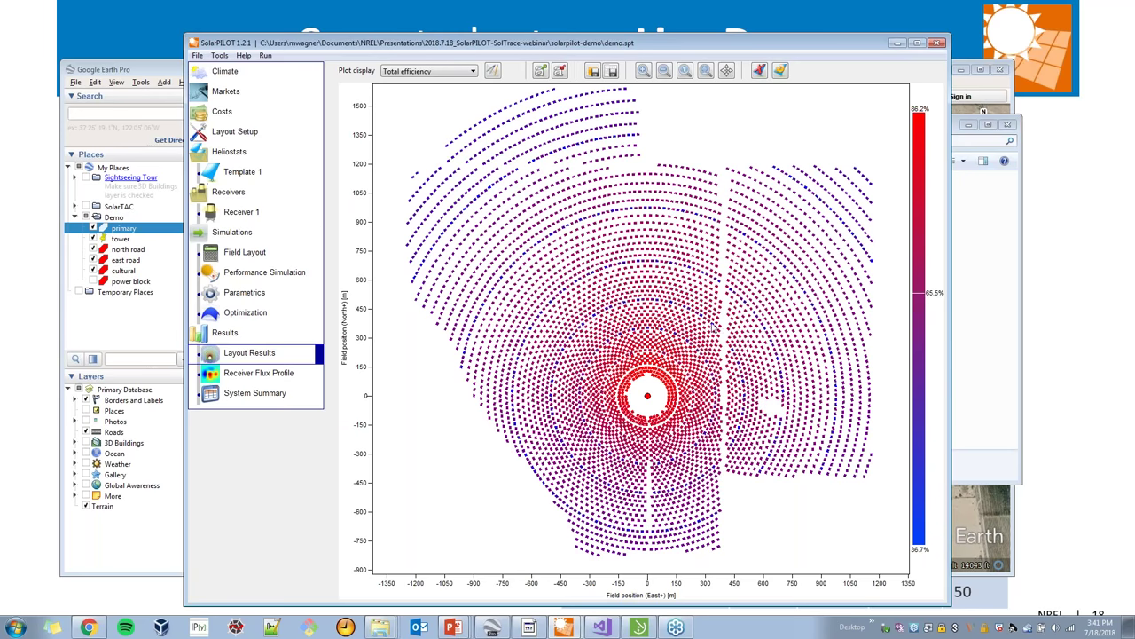
drag(562, 232, 561, 247)
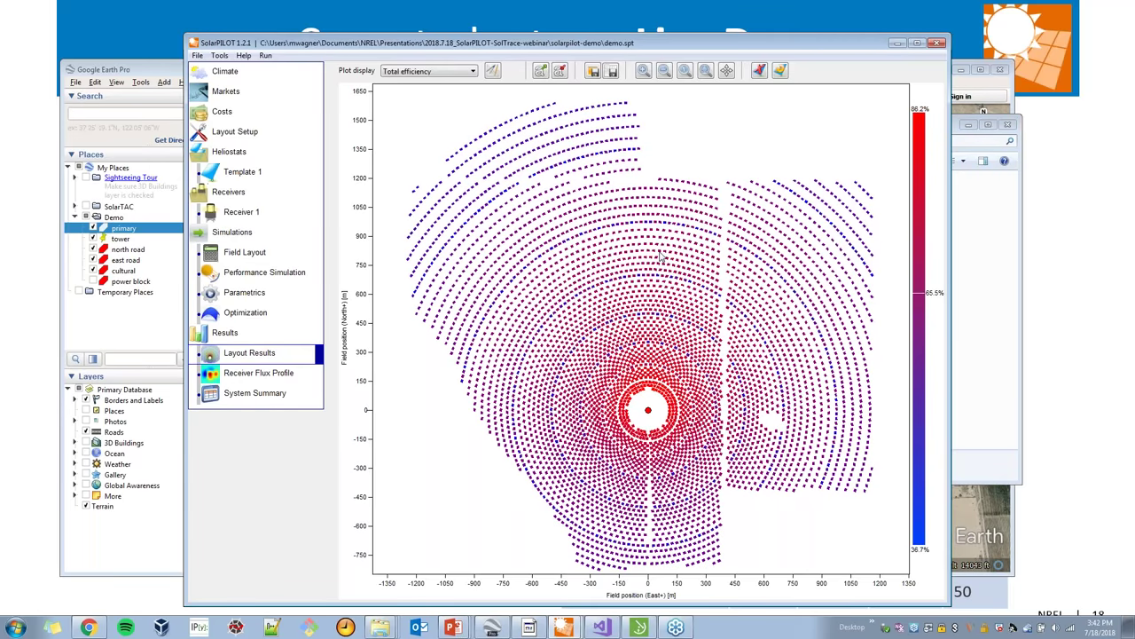
drag(659, 257, 662, 251)
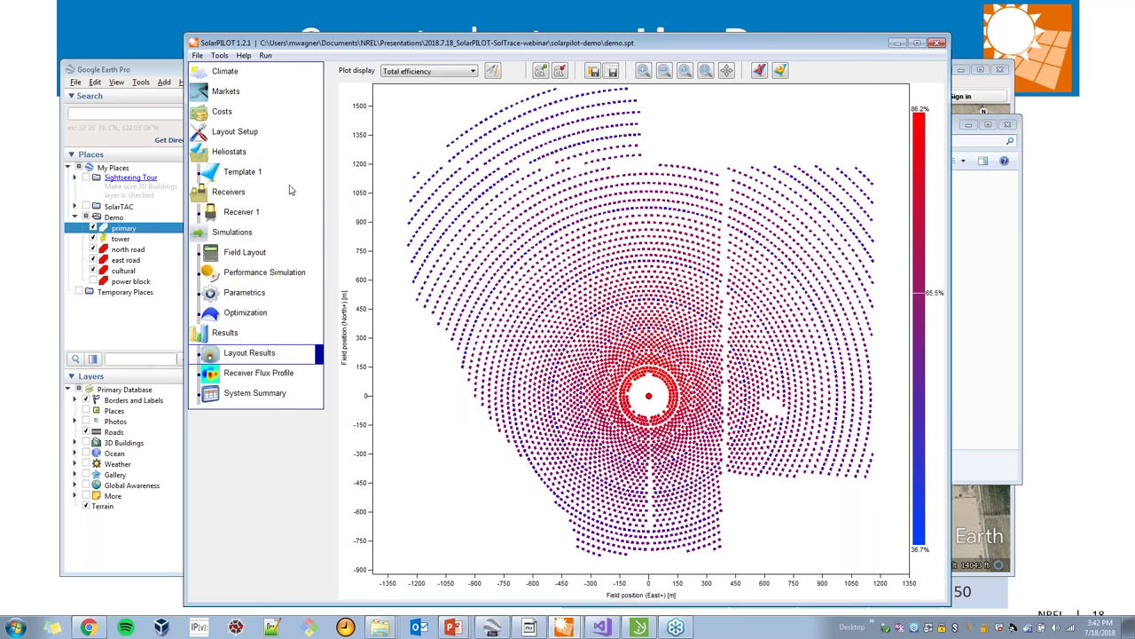
Check the optimization variable settings on the presentation slide and open the Optimization page in SolarPILOT
key(alt+Tab)
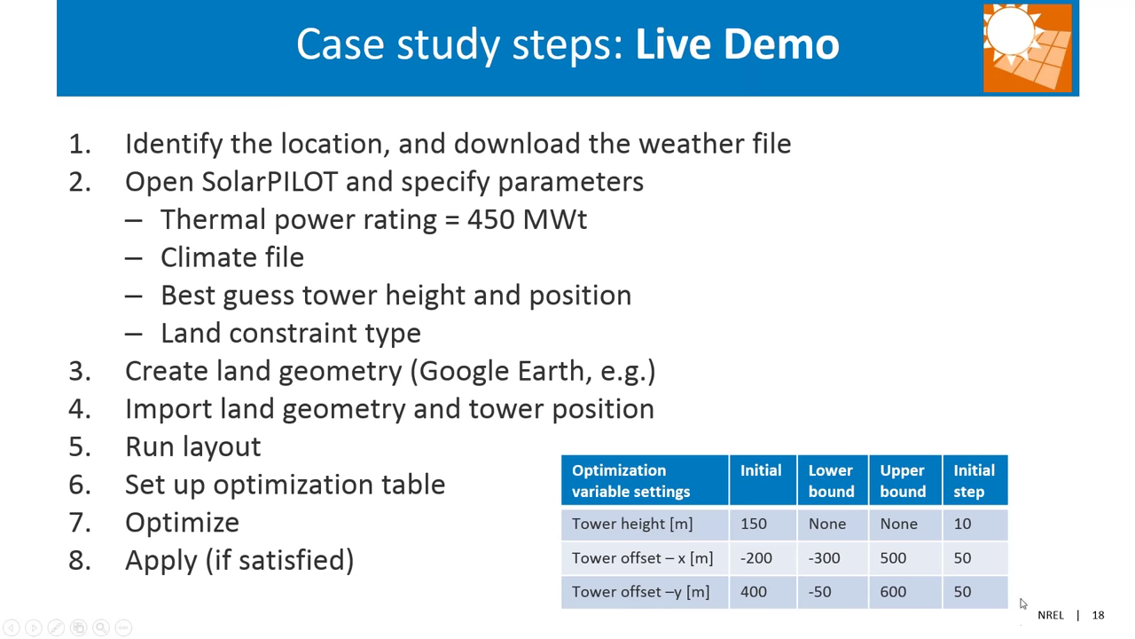
key(alt+Tab)
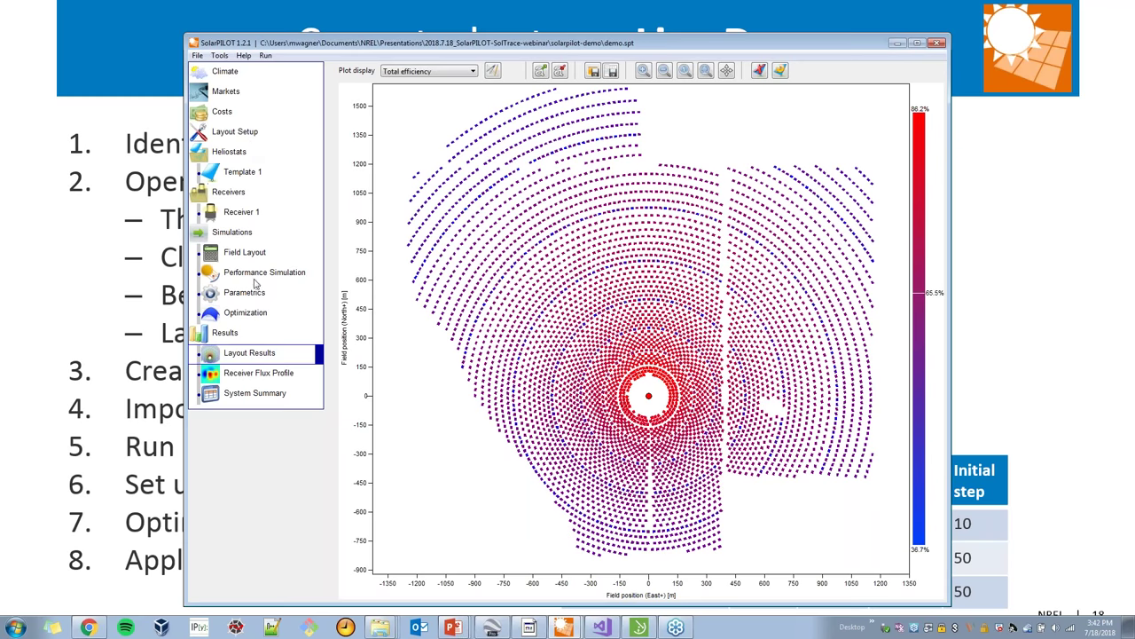
click(244, 313)
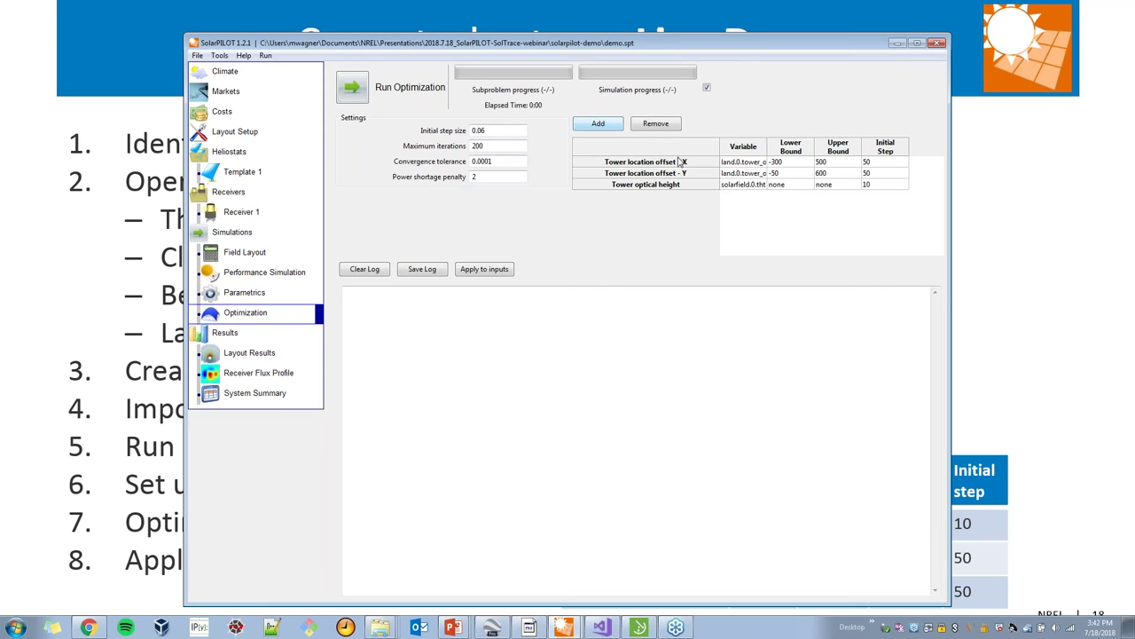
Remove the existing tower location offset X, tower location offset Y and tower optical height rows from the optimization variables table
click(692, 164)
drag(696, 171, 692, 184)
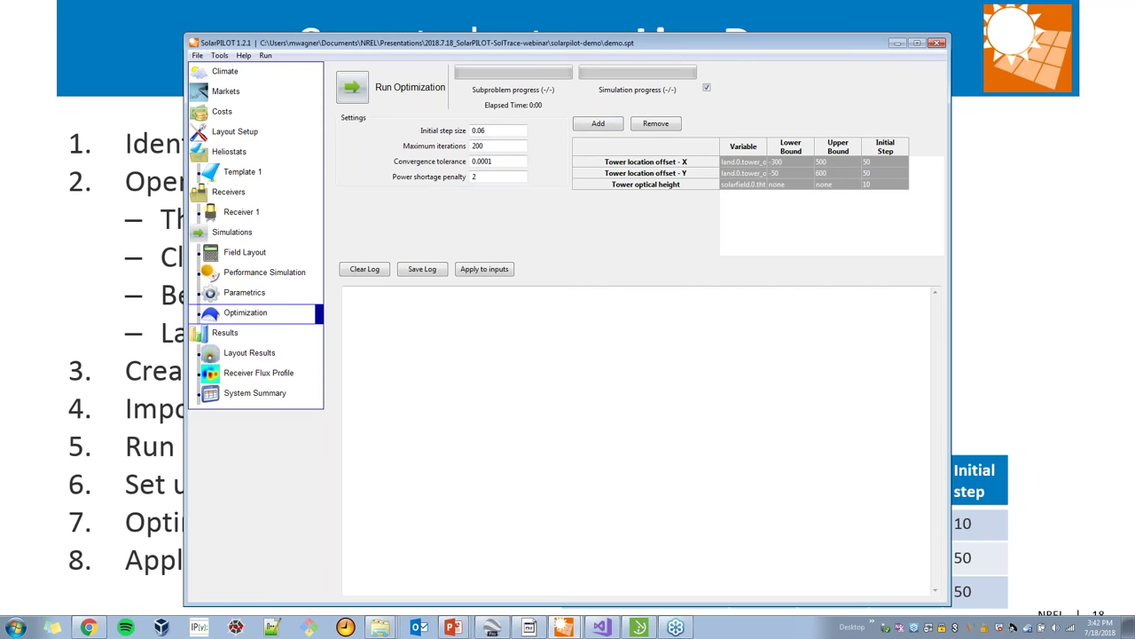
click(664, 129)
click(736, 163)
click(692, 174)
click(667, 131)
click(672, 163)
click(673, 131)
click(673, 163)
click(667, 132)
Search the available variables for "tower" and add Tower location offset - X, Tower location offset - Y and Tower optical height for optimization
click(598, 125)
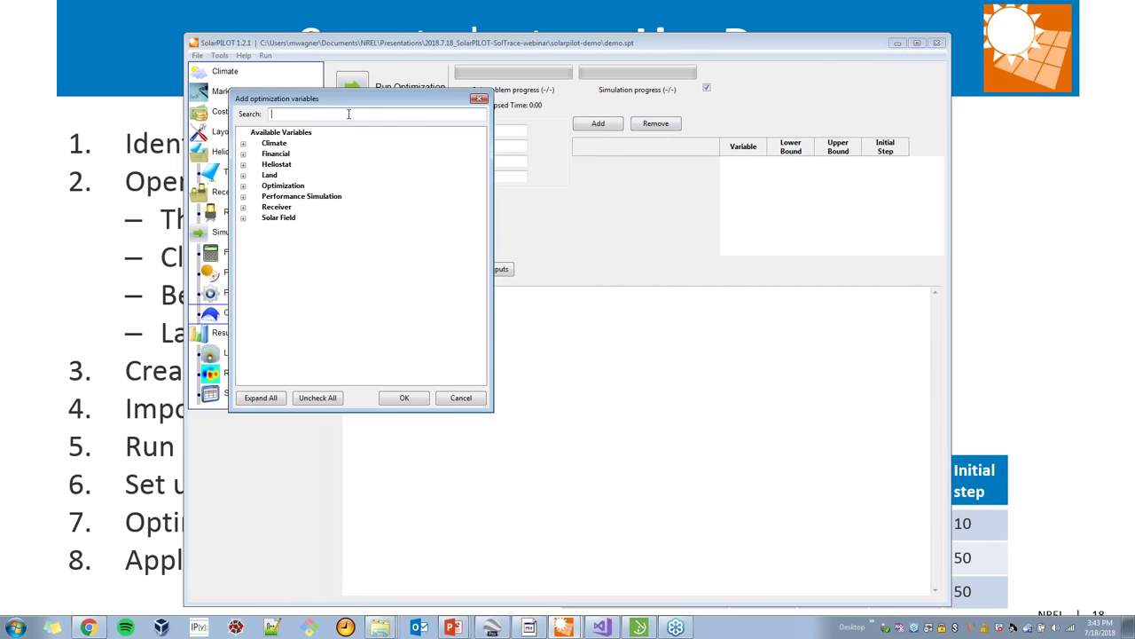
click(349, 114)
text(tower)
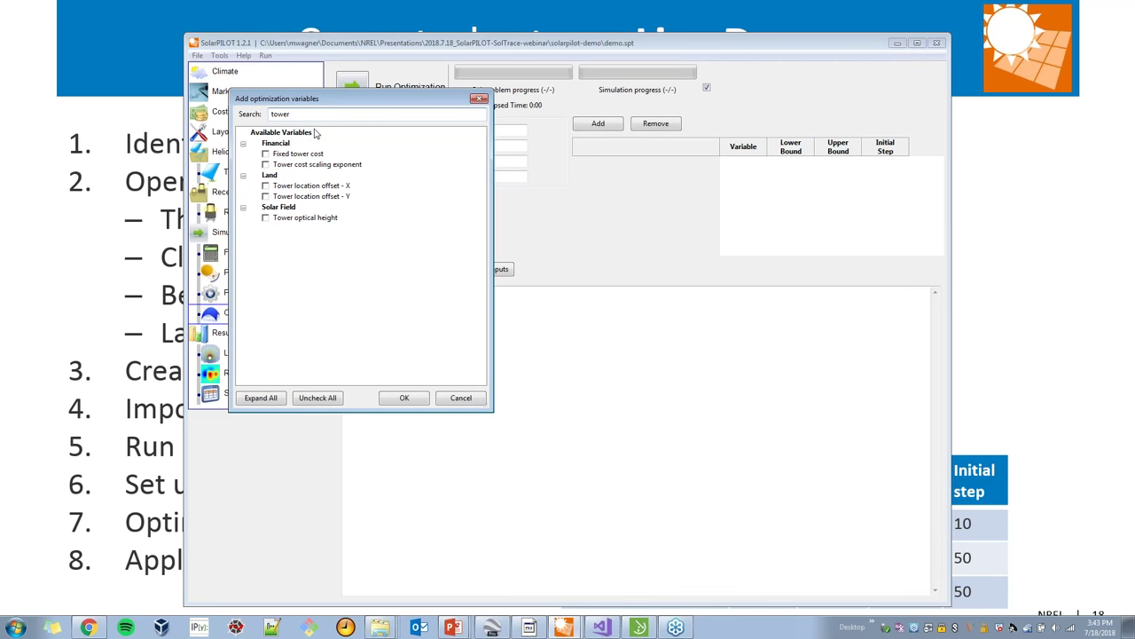
click(265, 185)
click(266, 196)
key(Down)
key(Down)
key(space)
click(405, 399)
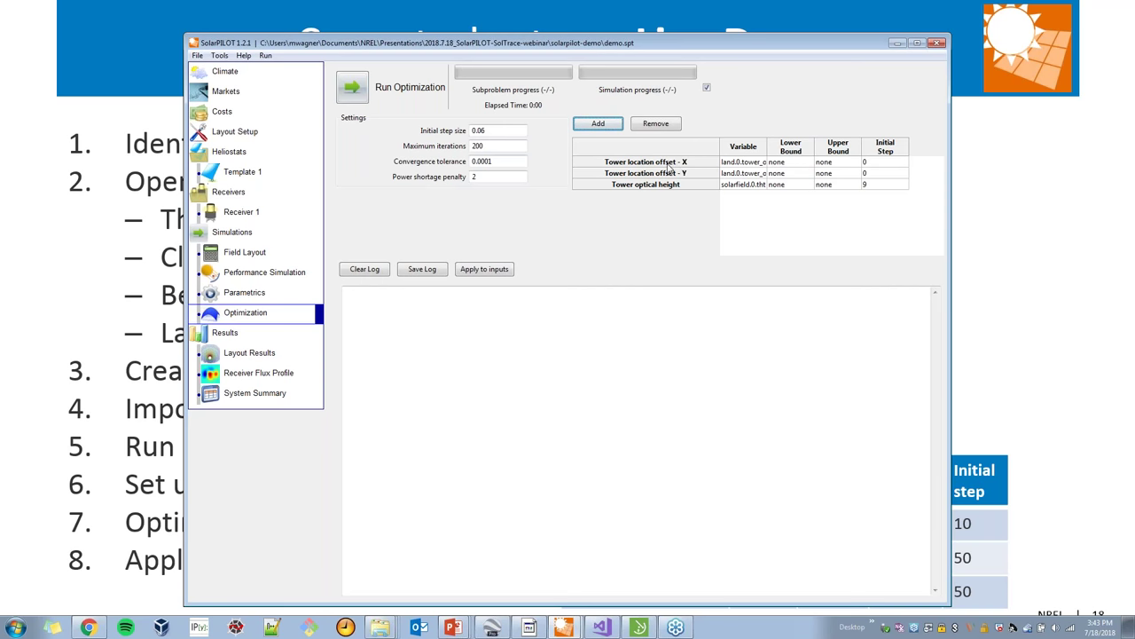
Uncover the slide's settings table and set Tower location offset - X to bounds of -300 and 500 with an initial step of 50
click(799, 167)
drag(804, 45, 689, 27)
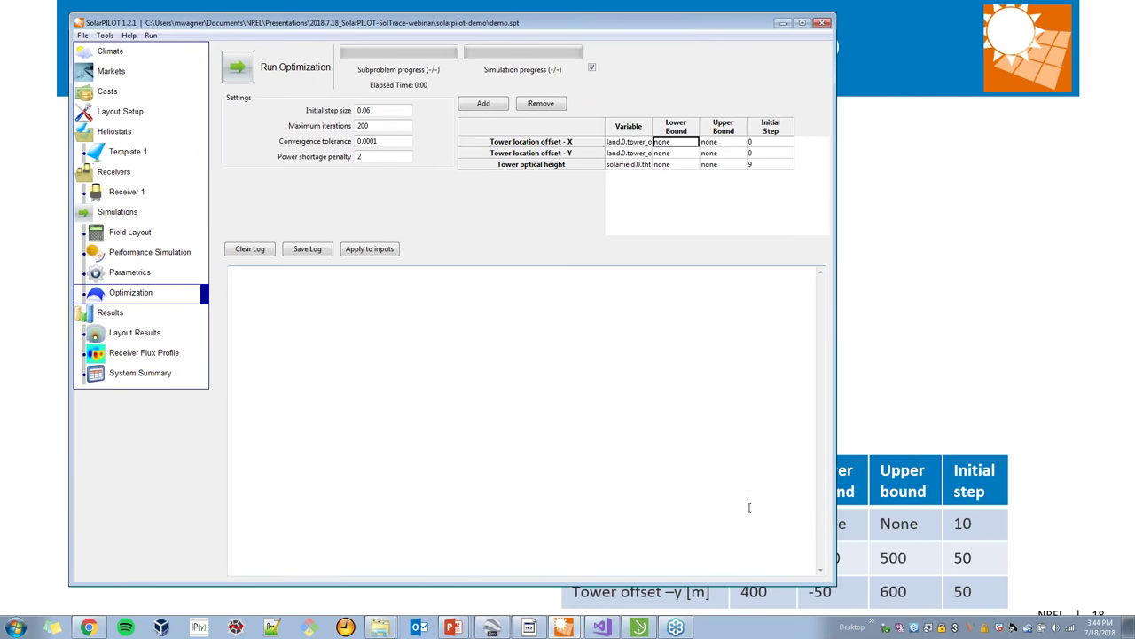
drag(748, 581, 748, 437)
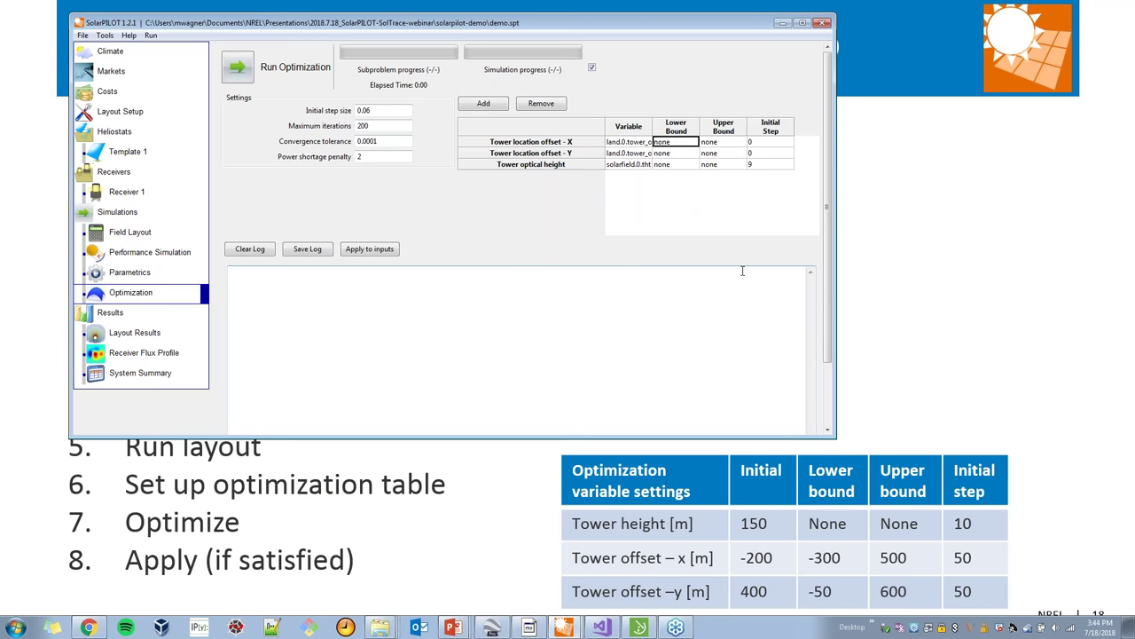
text(-)
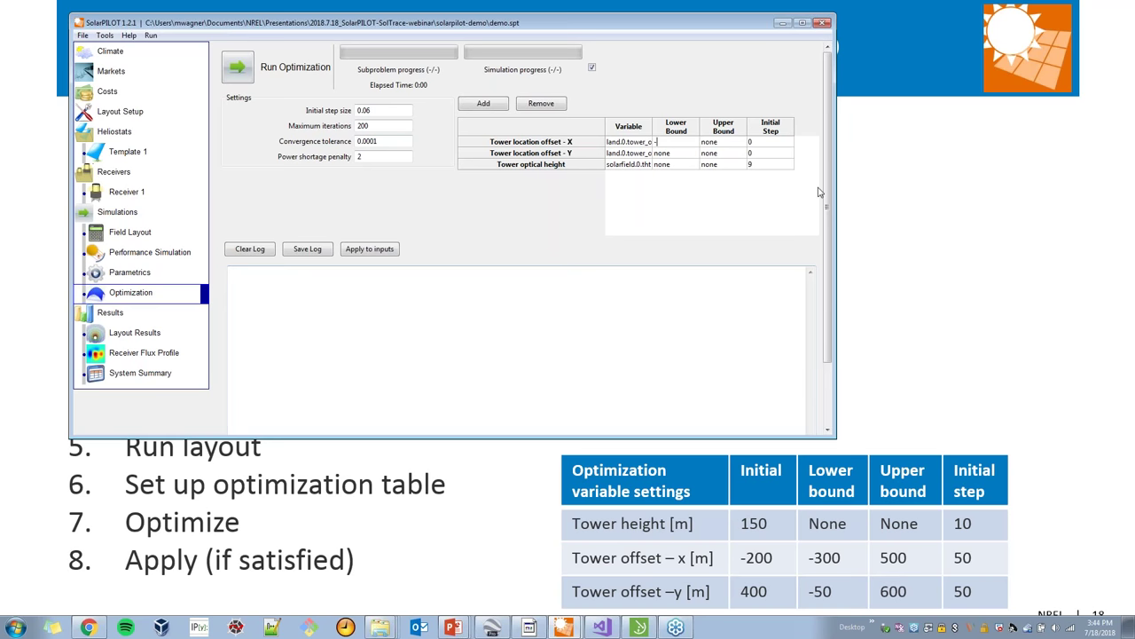
text(300)
click(723, 142)
text(500)
key(Tab)
text(5)
key(Return)
Set the Tower location offset - Y bounds to -50 and 600 with an initial step of 50
click(688, 154)
text(-5)
key(Tab)
text(600)
key(Return)
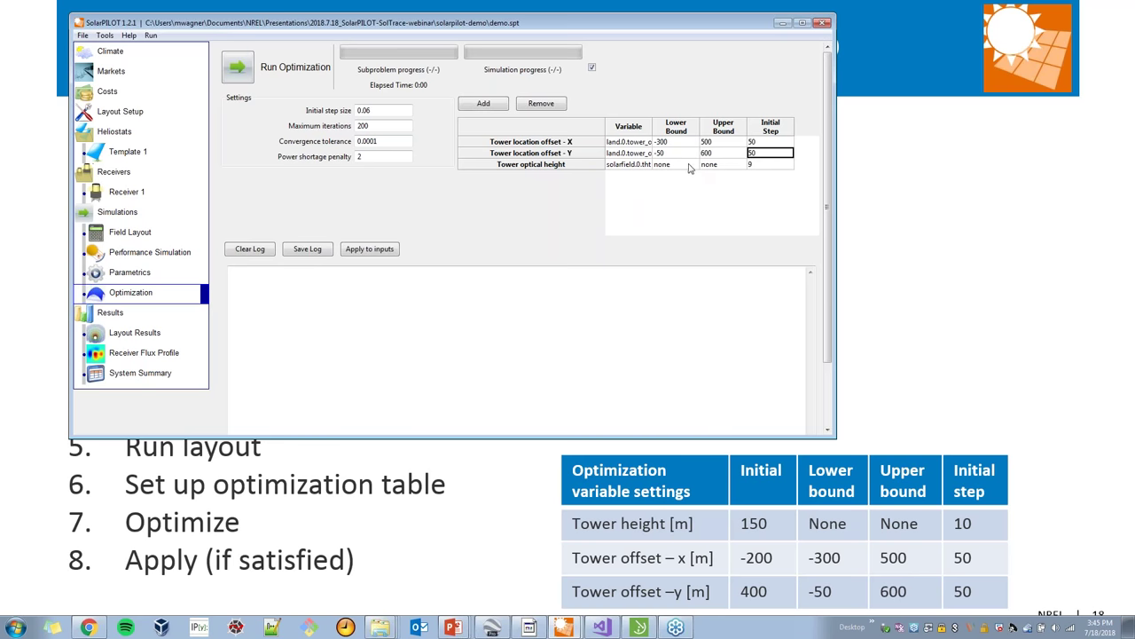
Set the initial step of the Tower optical height variable to 10
click(752, 165)
text(10)
key(Return)
click(724, 158)
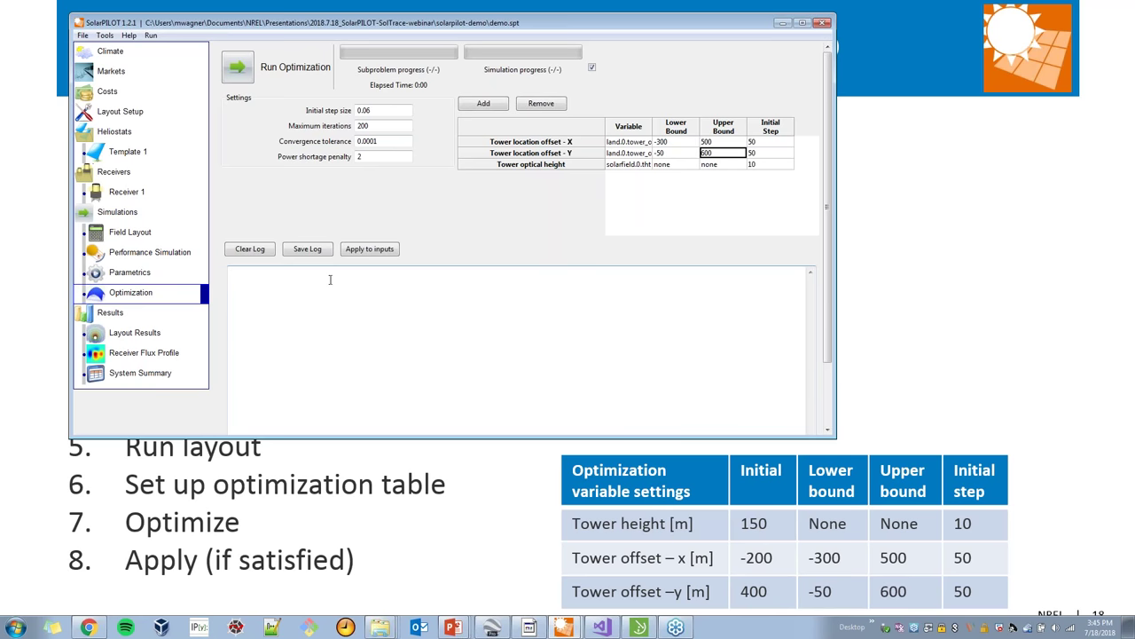
In the layout setup, set the tower location offset to -200 m in X and 400 m in Y
click(111, 117)
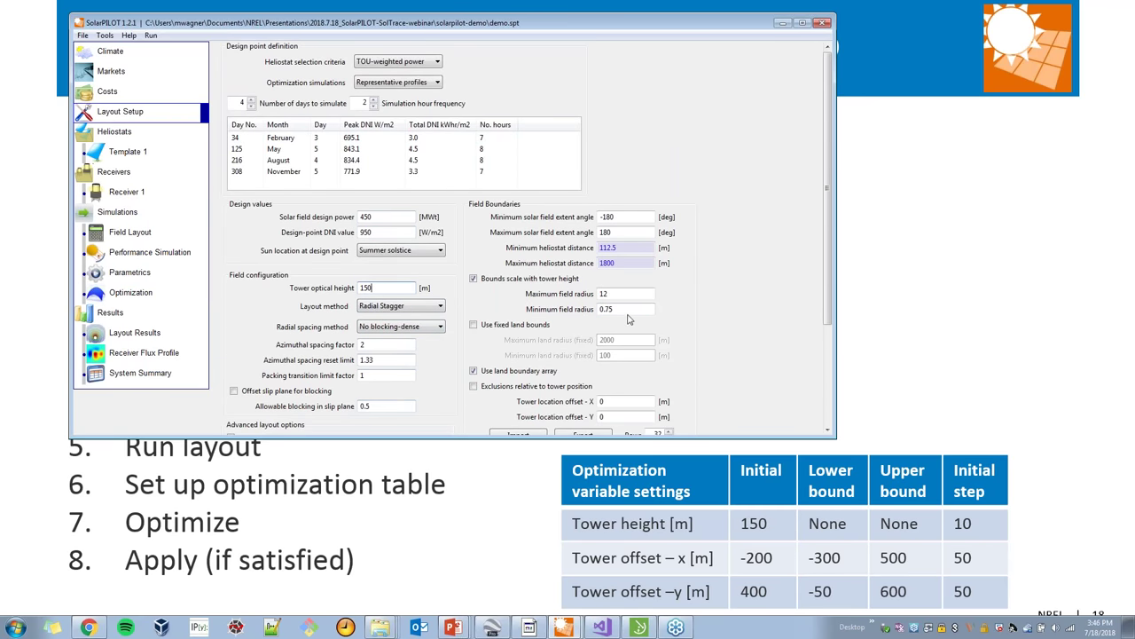
drag(831, 257, 835, 353)
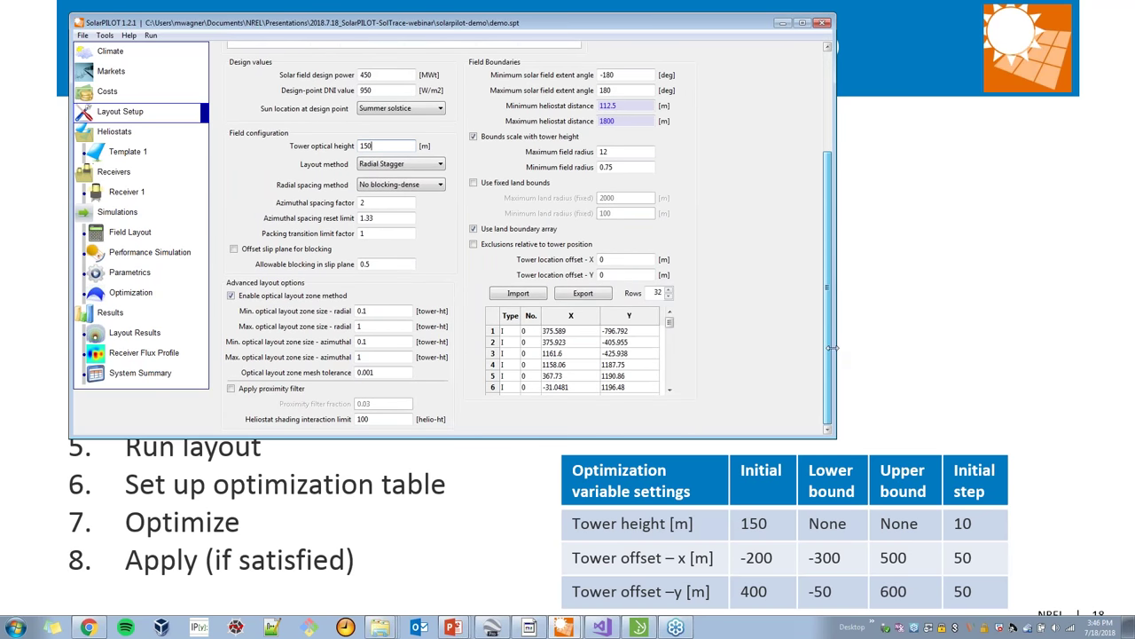
click(632, 261)
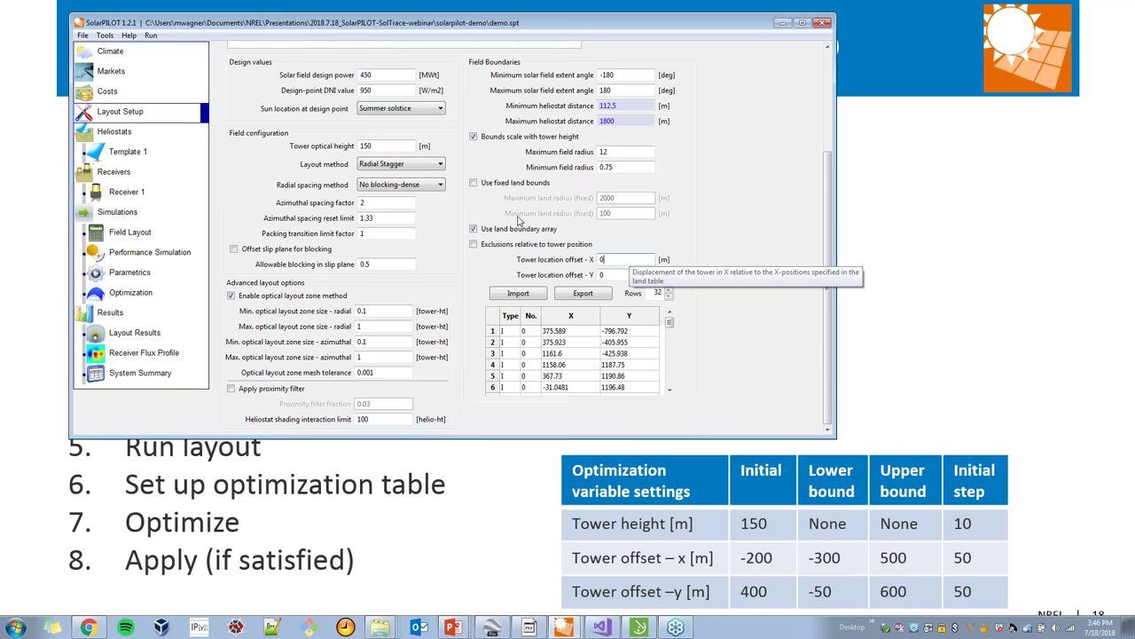
double_click(600, 259)
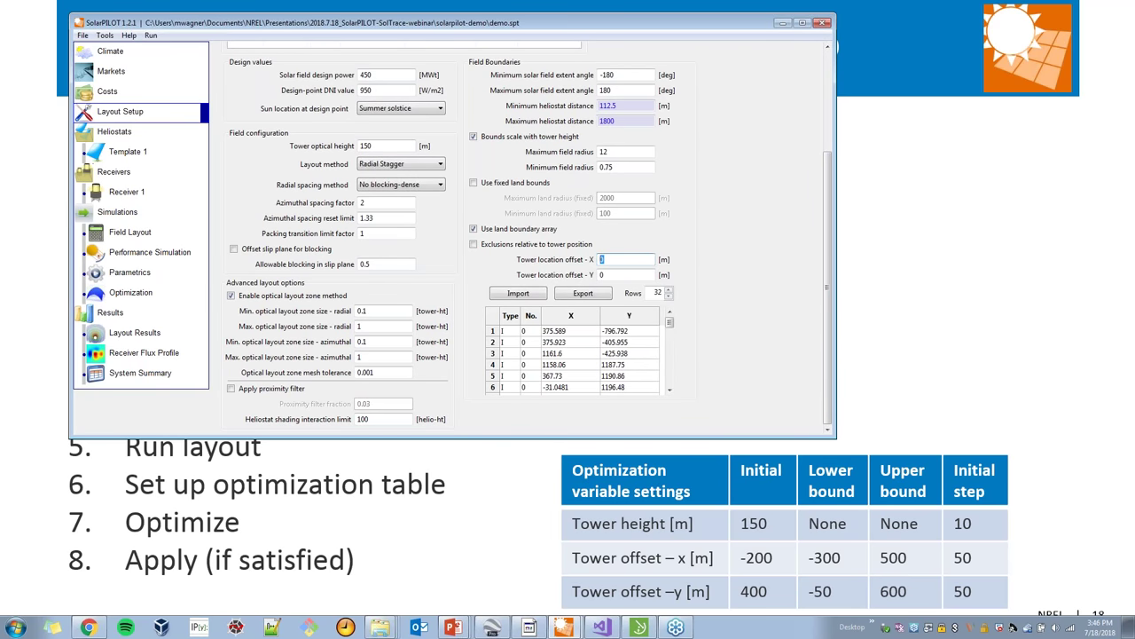
text(-200)
double_click(602, 275)
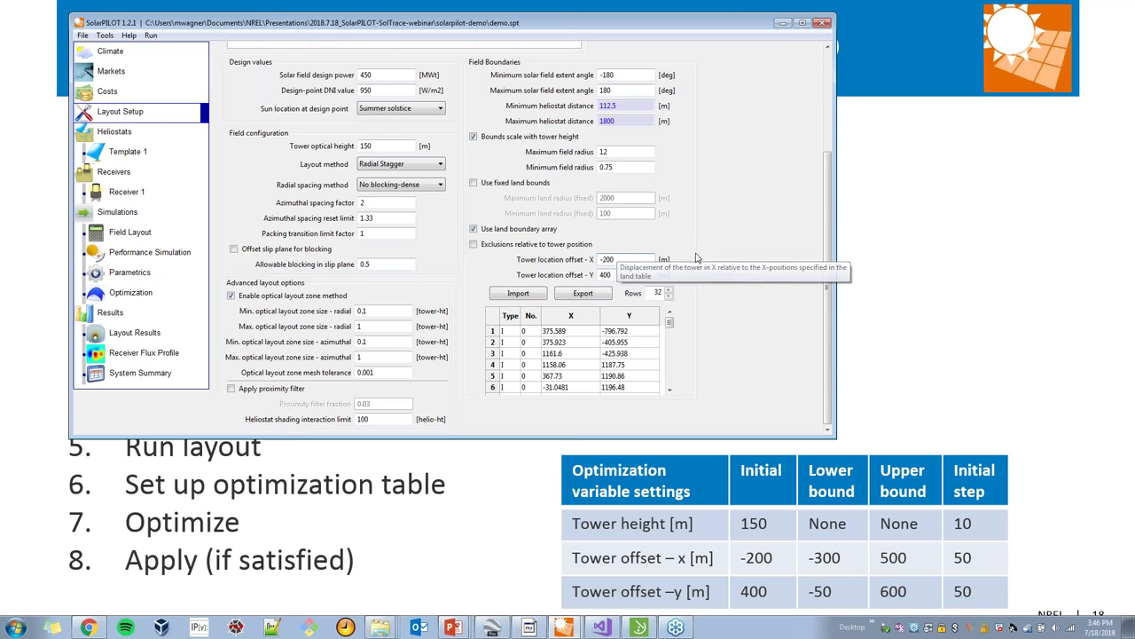
drag(830, 349, 831, 222)
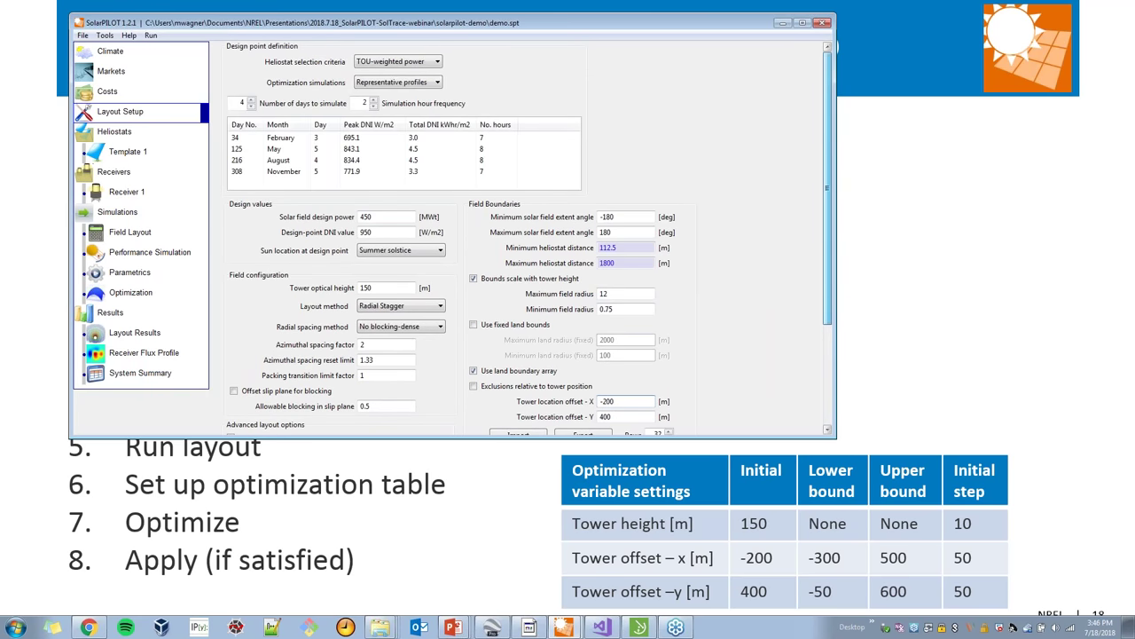
drag(837, 46, 838, 46)
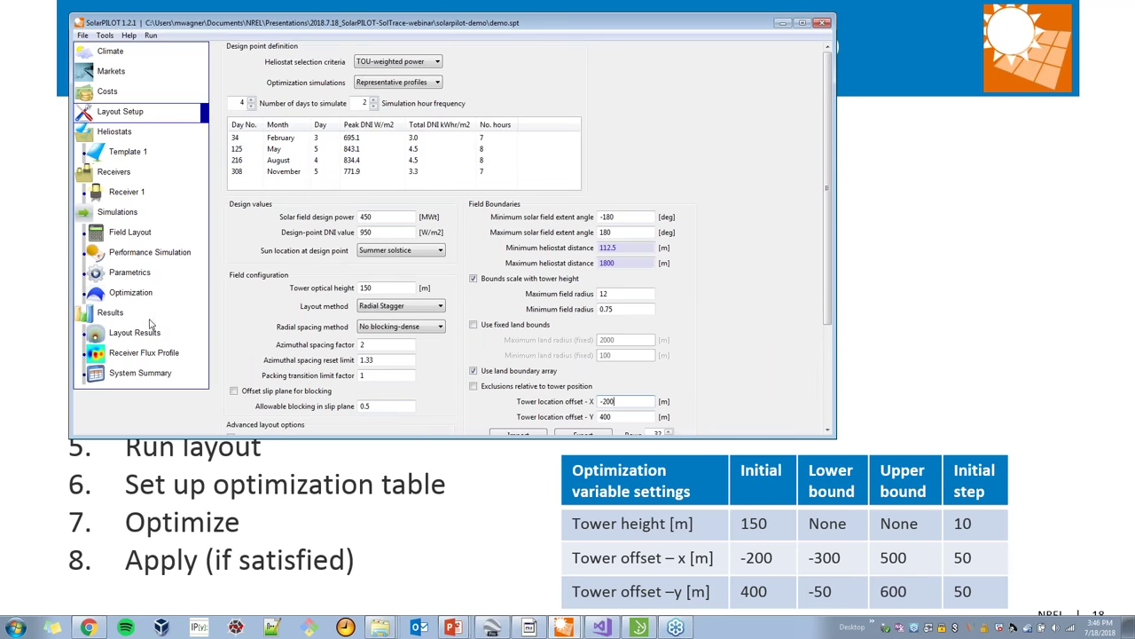
Review the optimization, layout setup, heliostat template, receiver and field layout pages before optimizing
click(133, 292)
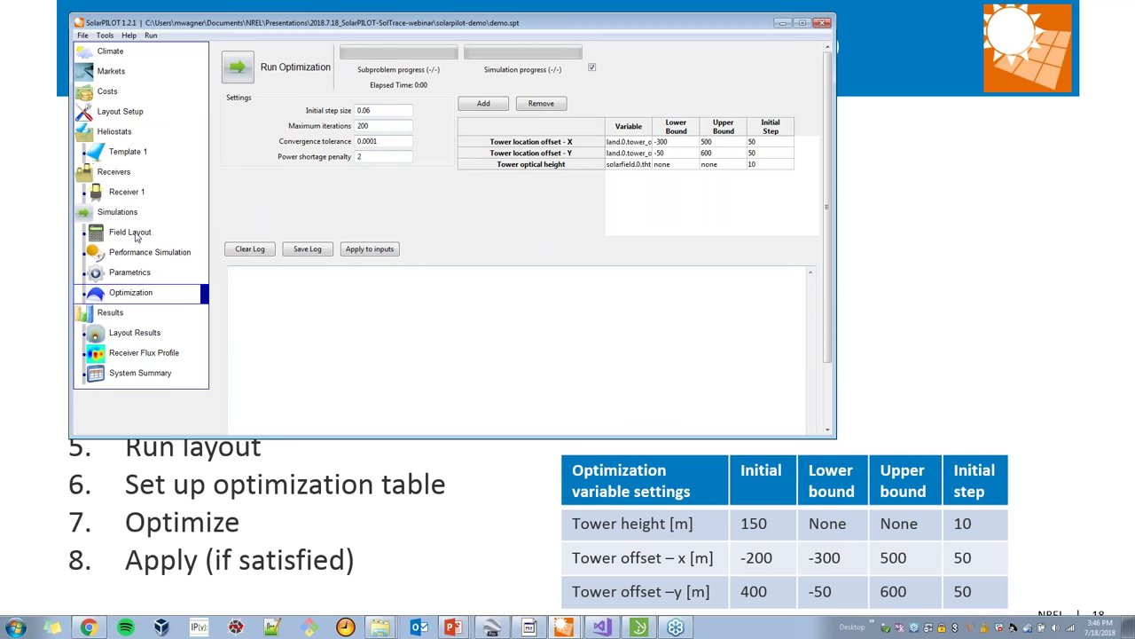
click(111, 116)
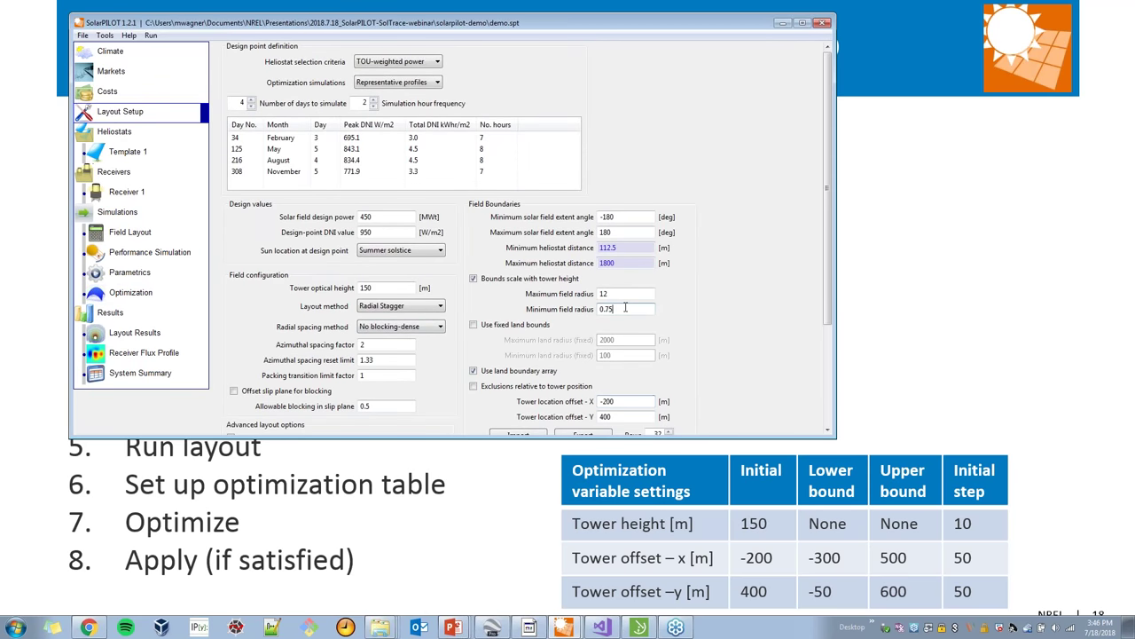
click(138, 153)
click(138, 192)
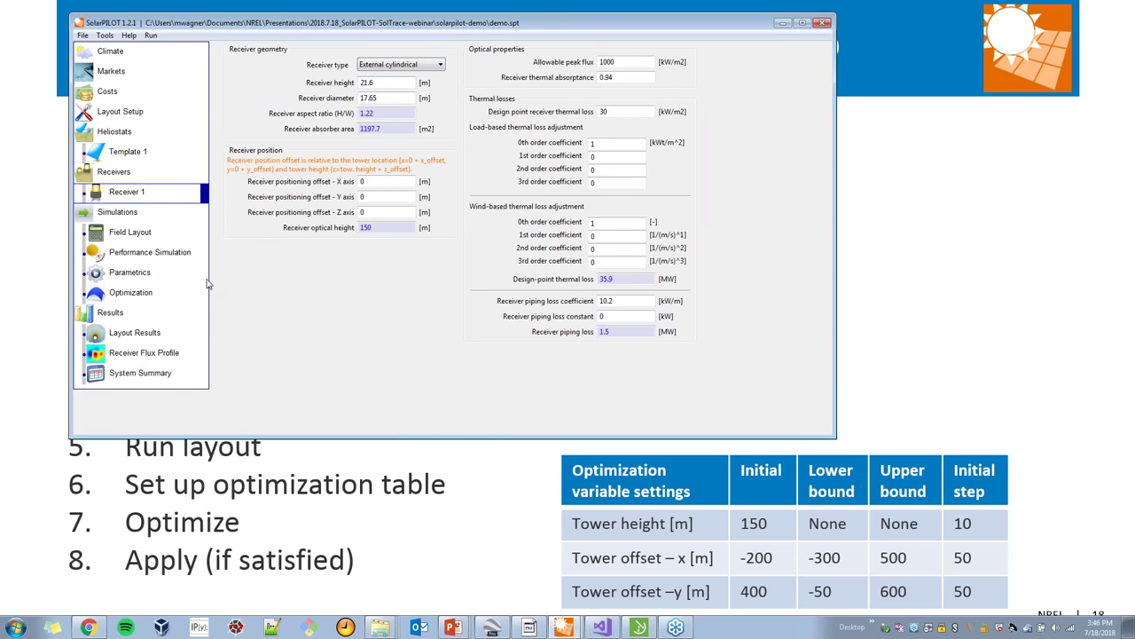
click(138, 235)
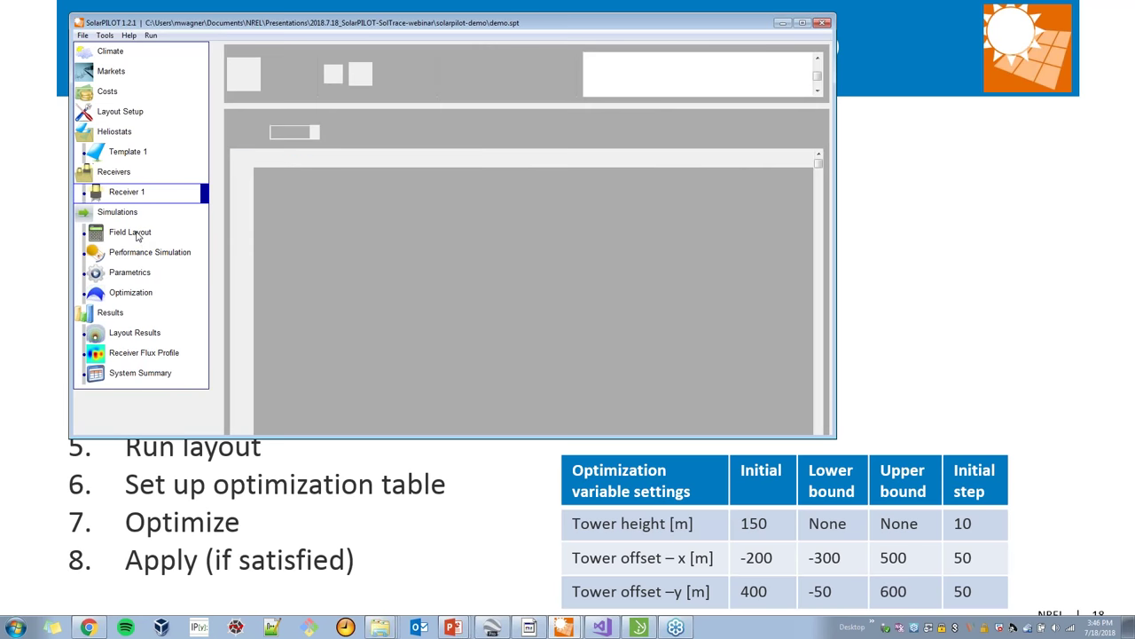
Run the optimization and enlarge the window to follow the iteration log
click(130, 292)
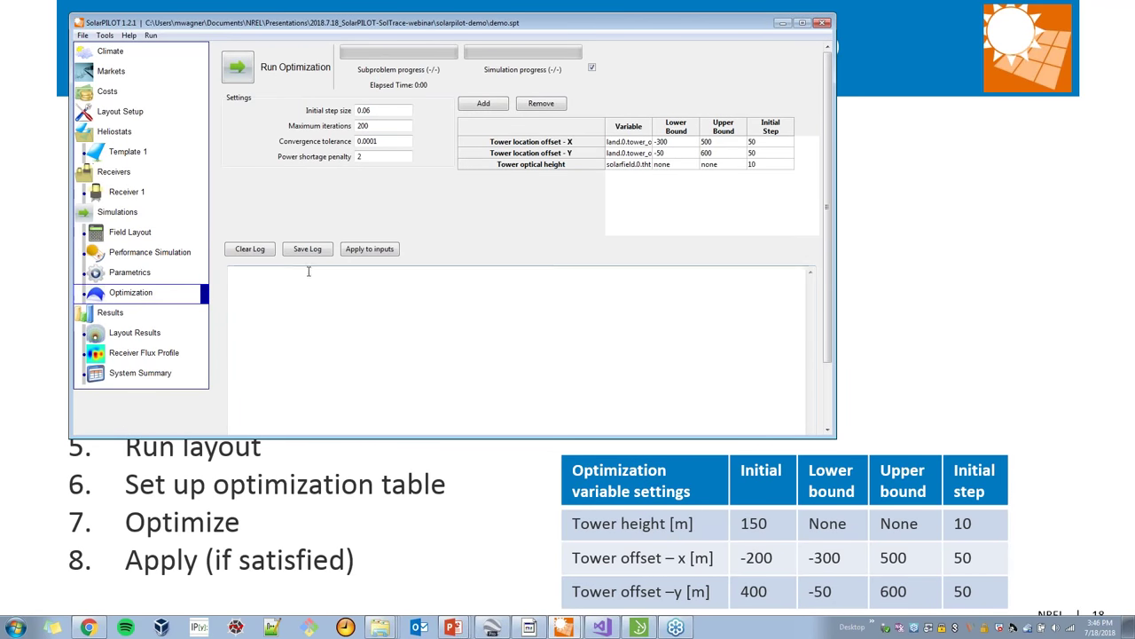
click(253, 75)
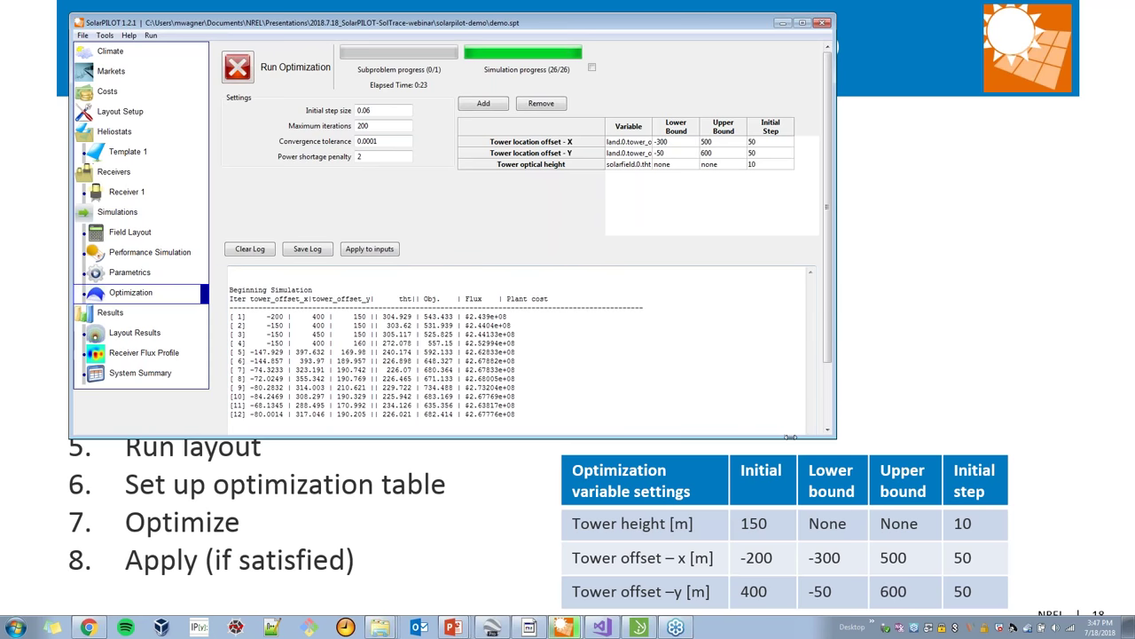
click(831, 379)
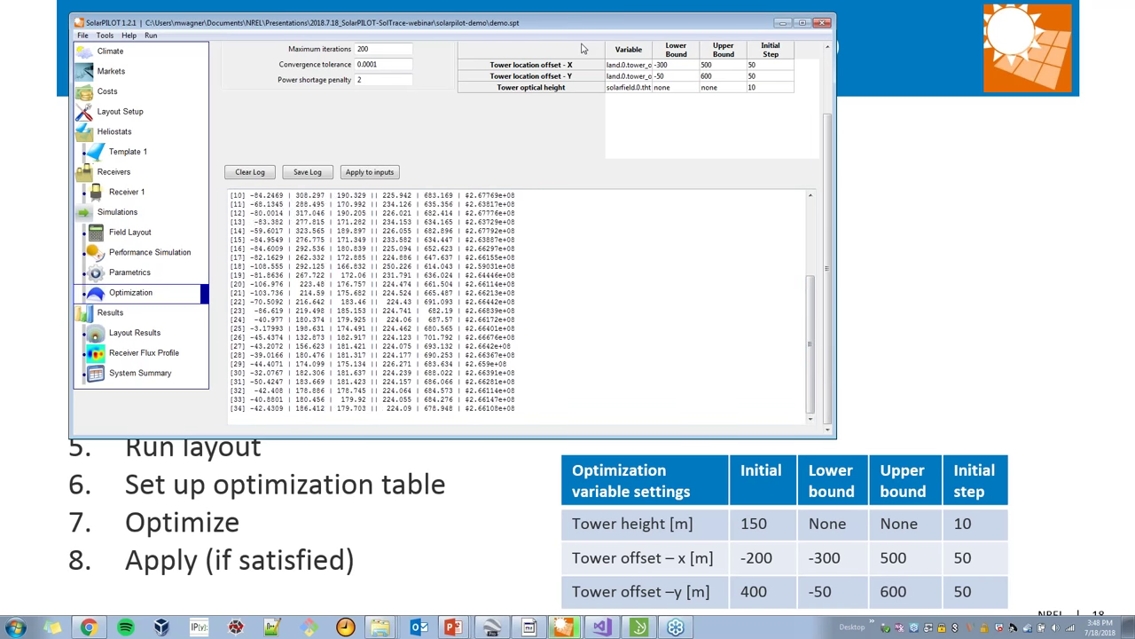
key(super+Up)
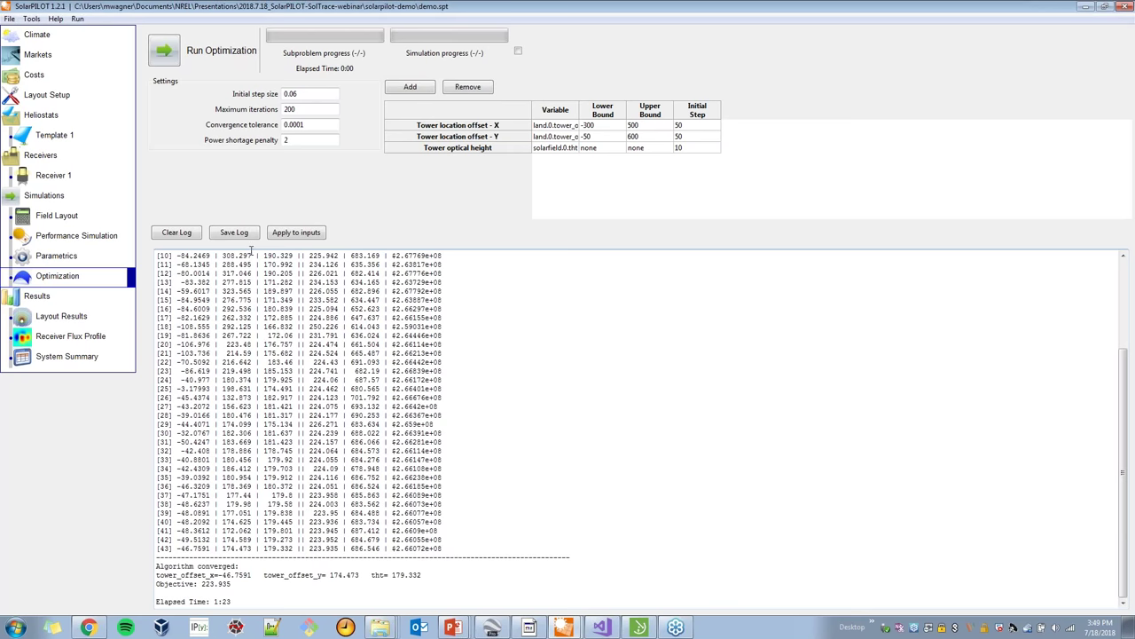
Apply the optimization results to the inputs and check the tower optical height and location offsets in the layout setup
click(299, 237)
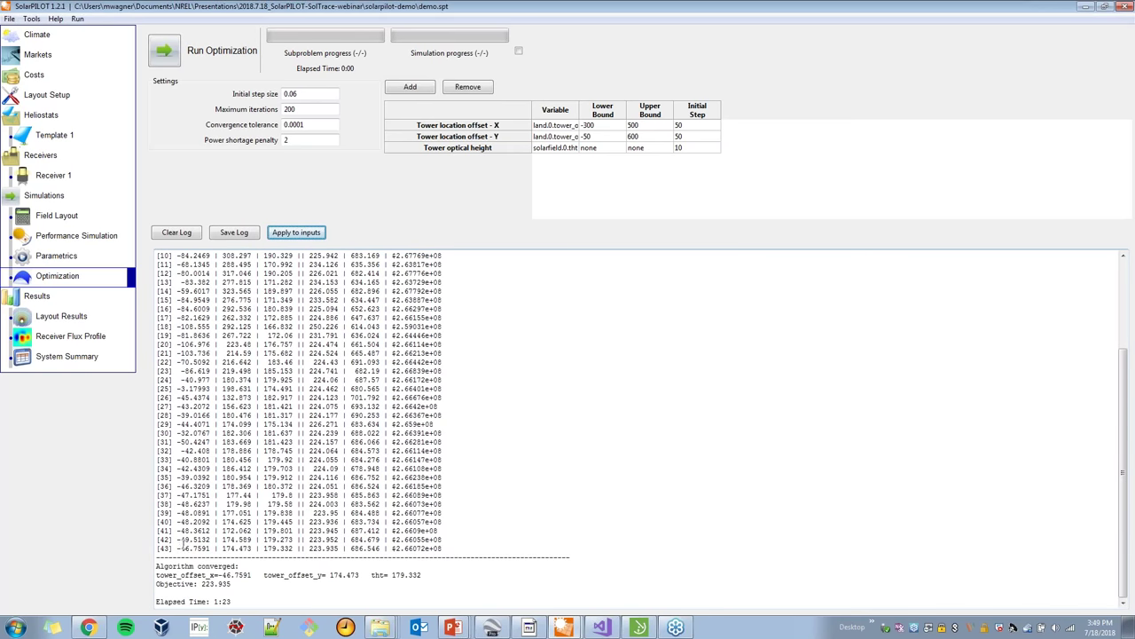
click(51, 96)
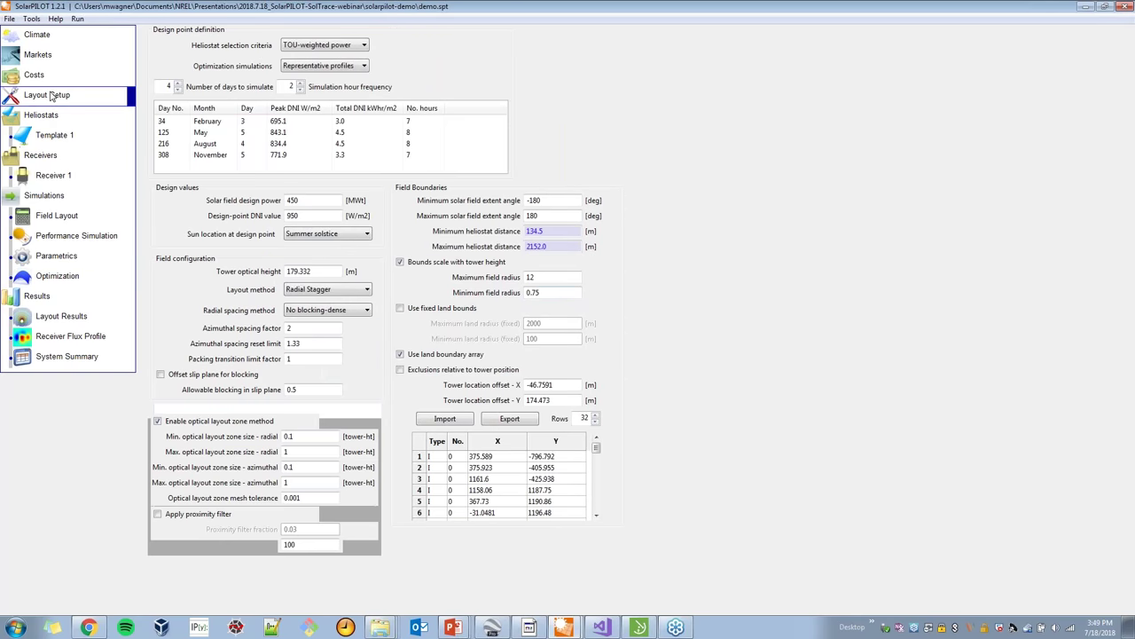
drag(318, 272, 280, 273)
click(320, 270)
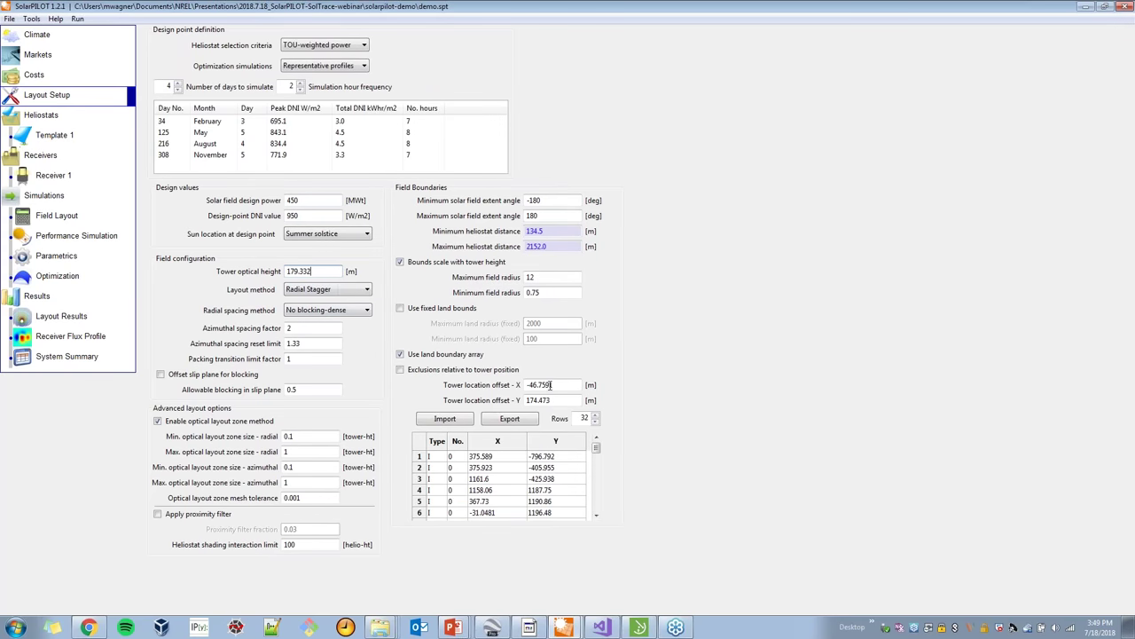
drag(552, 400, 543, 398)
key(shift+Tab)
Run the field layout and performance simulation, and review the total efficiency plot, receiver flux profile and system summary
click(58, 216)
click(200, 56)
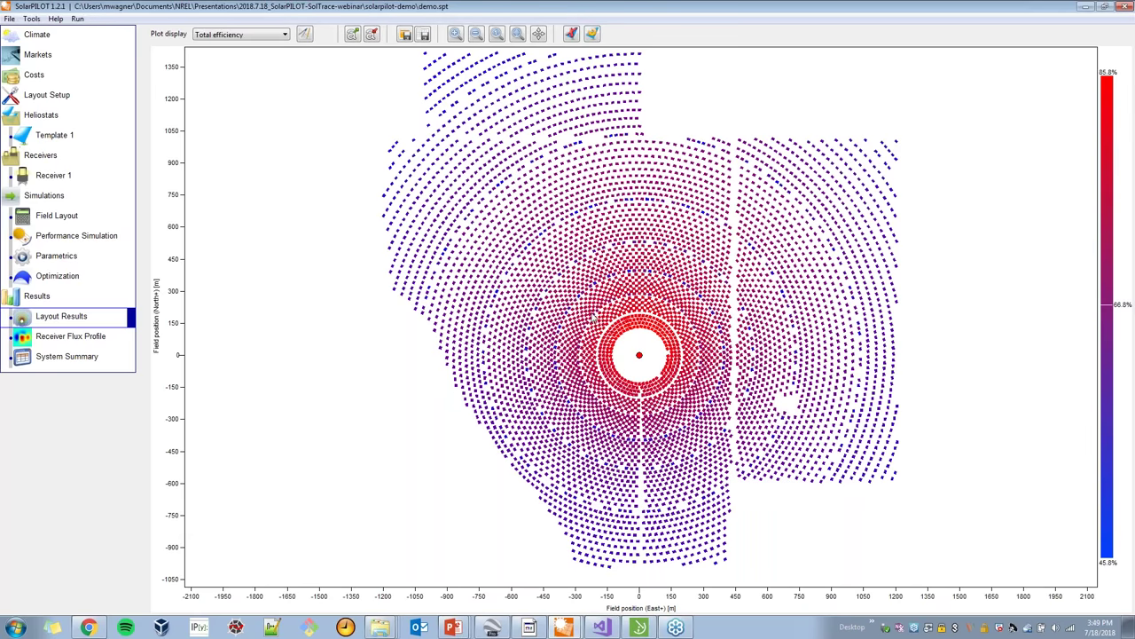
click(77, 341)
click(77, 238)
click(182, 49)
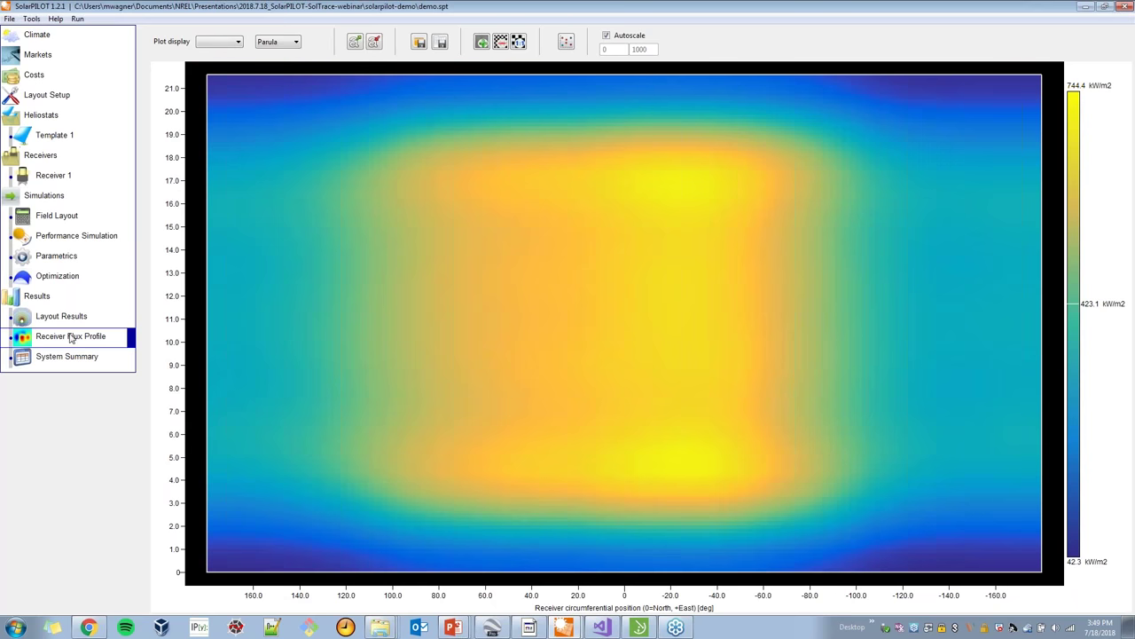
click(71, 357)
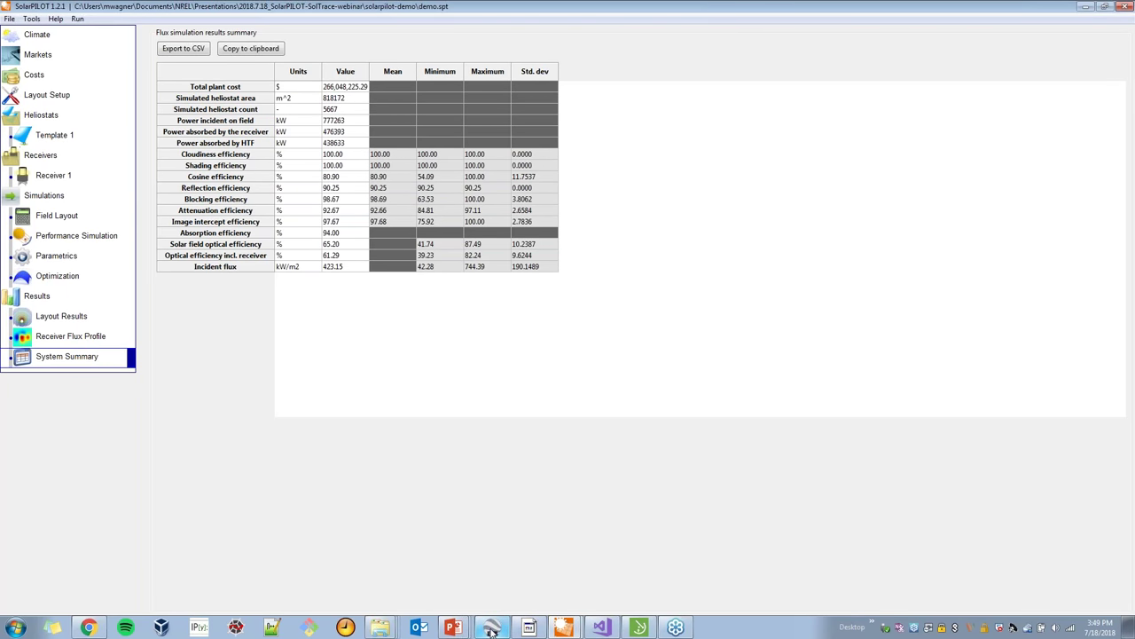
Switch to the editing window of the 2018.7.12_SolarPILOT-SolTrace-webinar.pptx presentation in PowerPoint
mouse_move(493, 631)
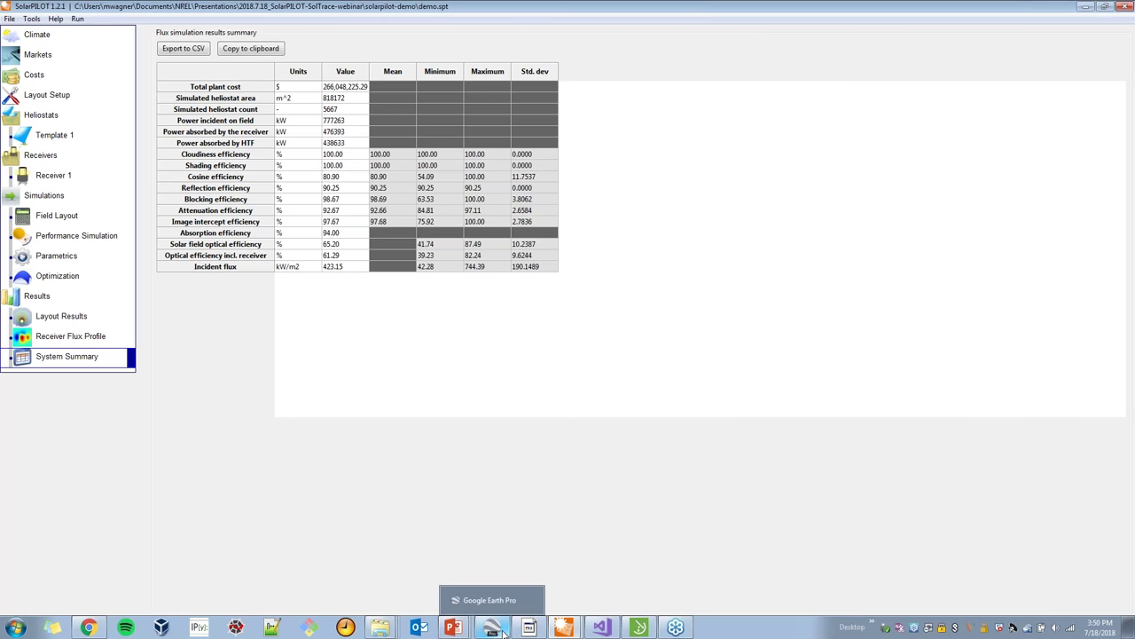
mouse_move(572, 629)
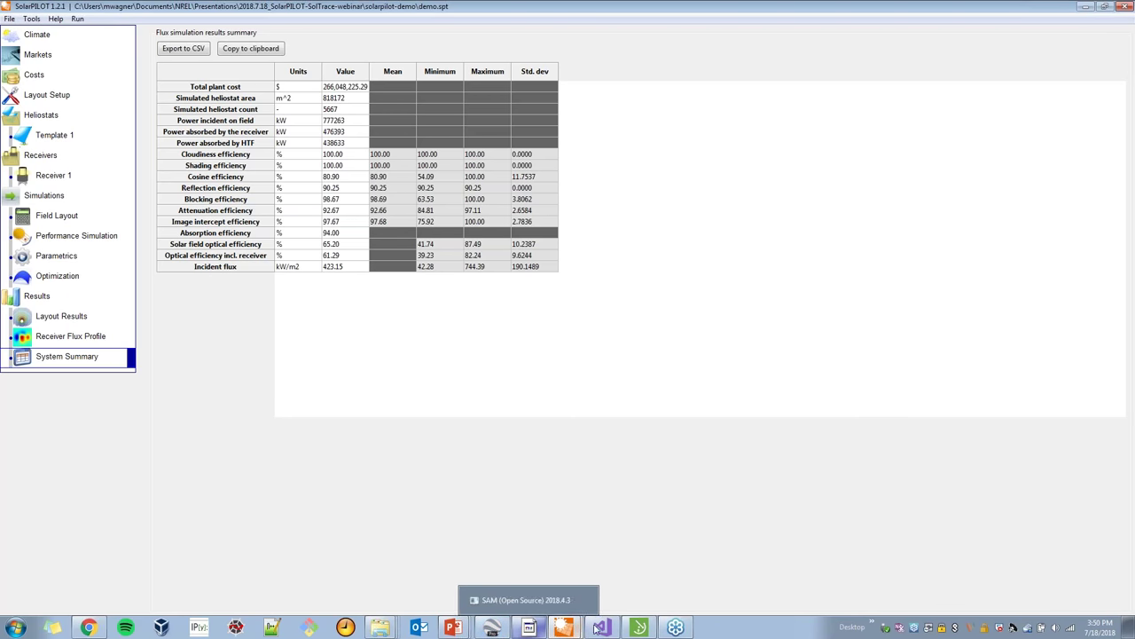
mouse_move(455, 630)
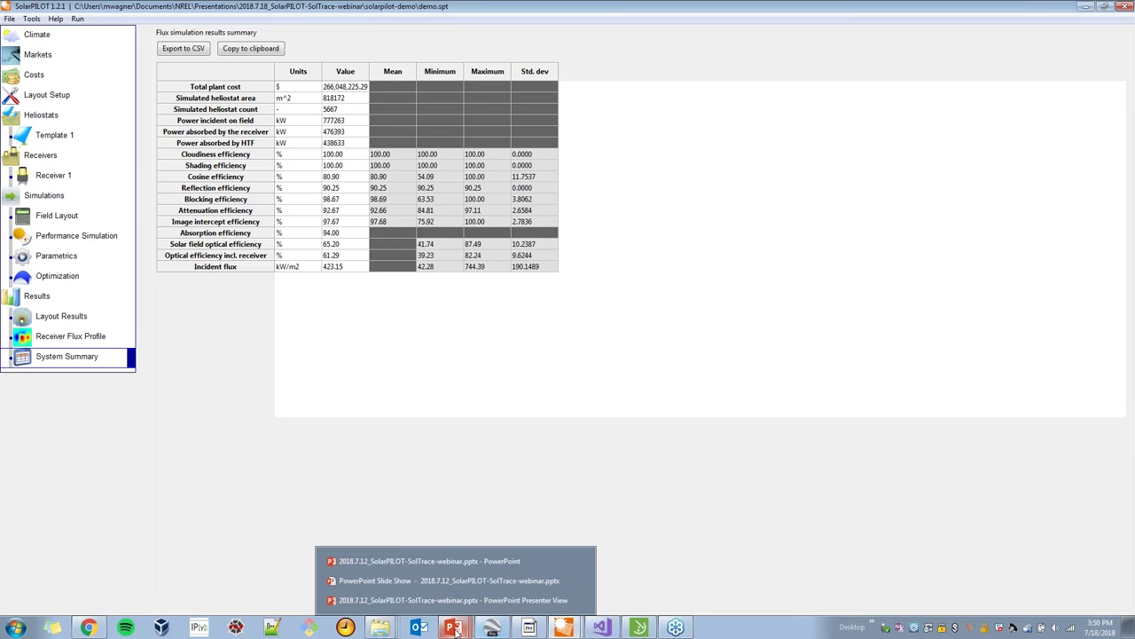
click(446, 562)
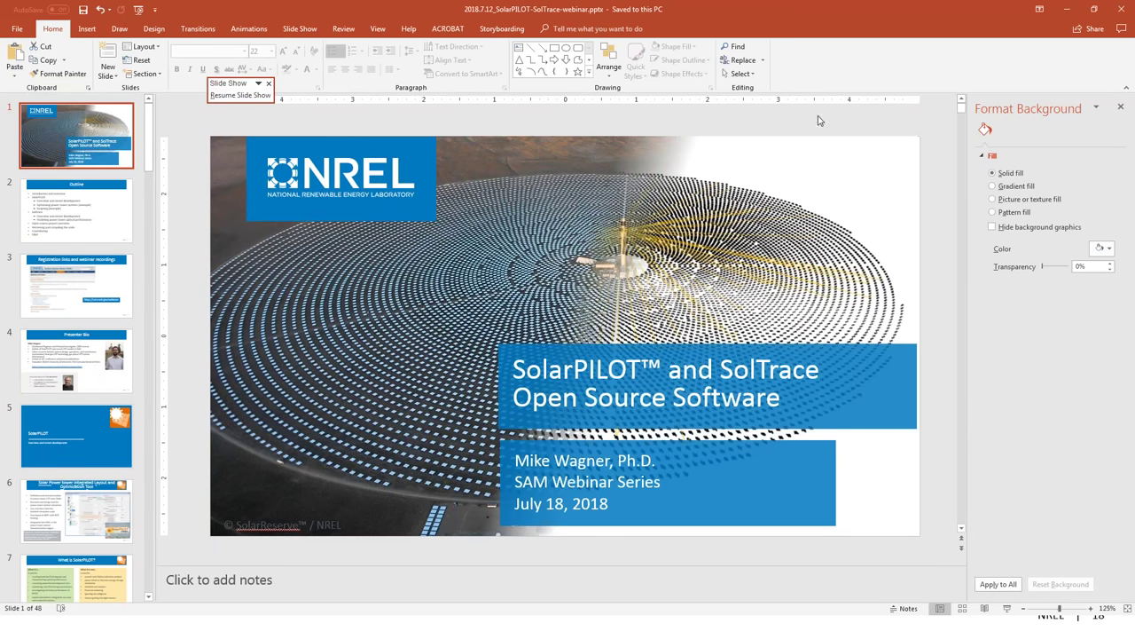
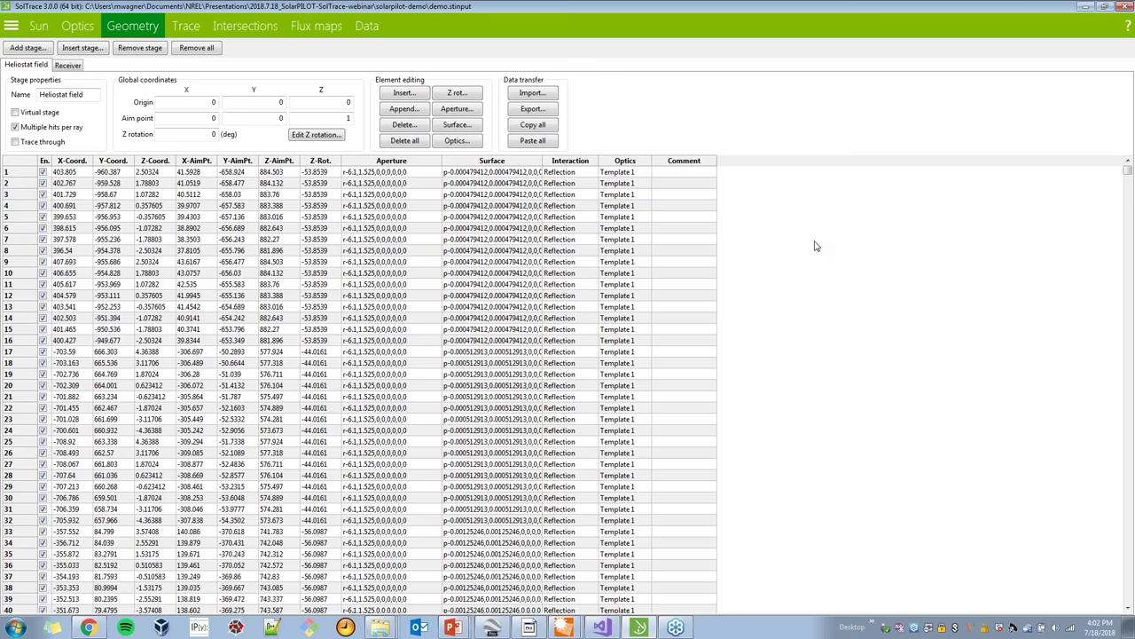
Switch from SolTrace past the slide about creating SolTrace input to the SolarPILOT window
key(alt+Tab)
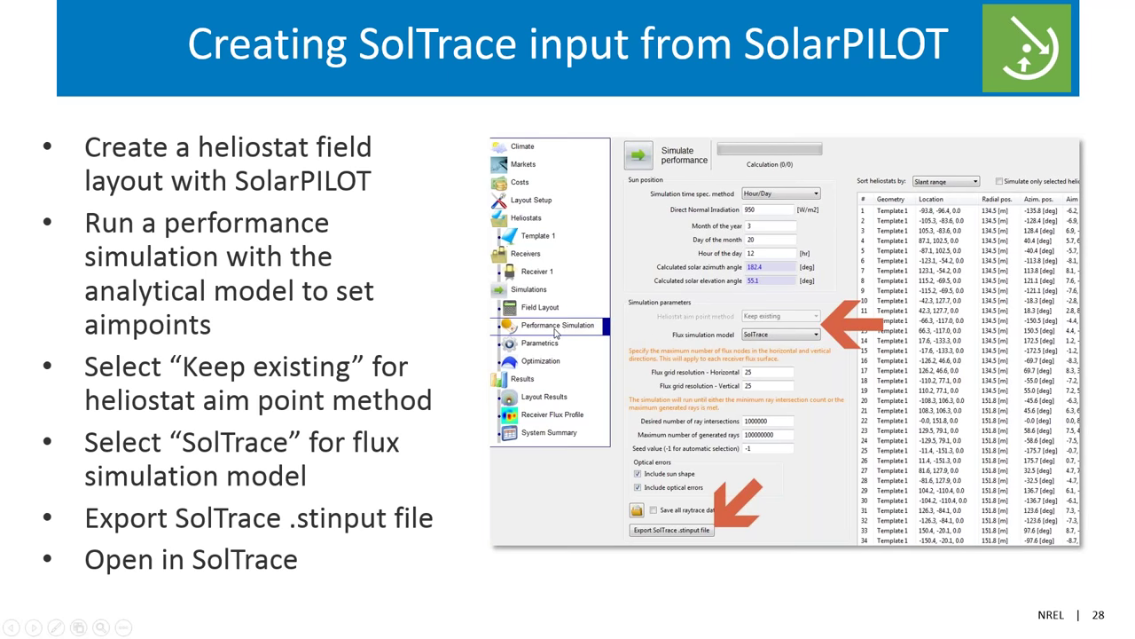
key(alt+Tab)
key(alt+Tab)
key(alt+Tab)
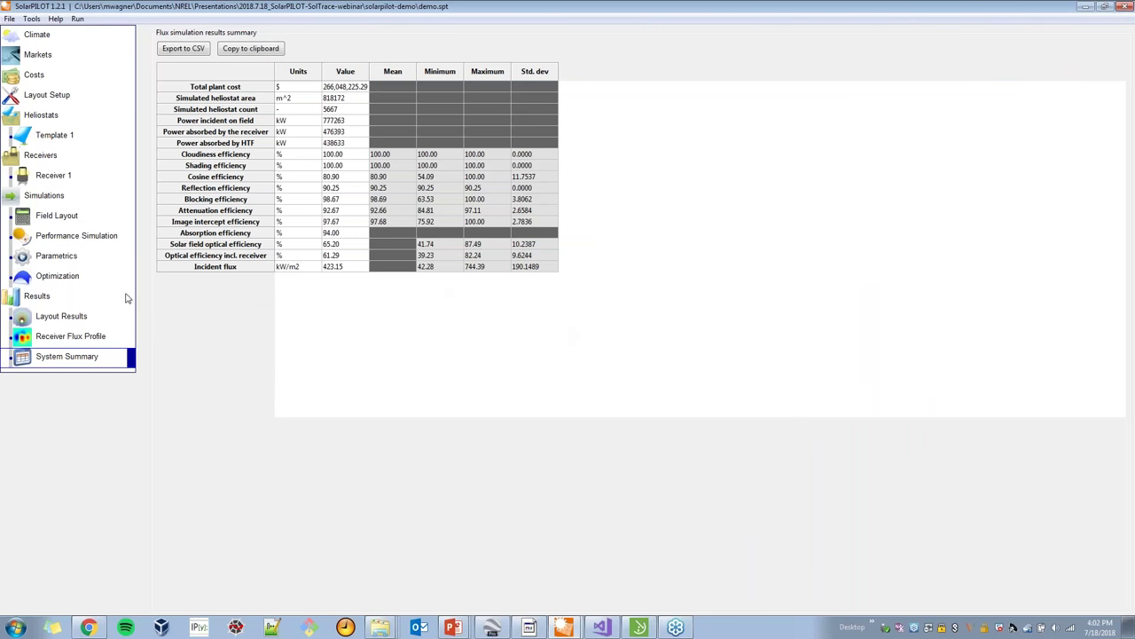
Run the performance simulation with the Hermite (analytical) flux model and review the receiver flux profile and system summary
click(64, 237)
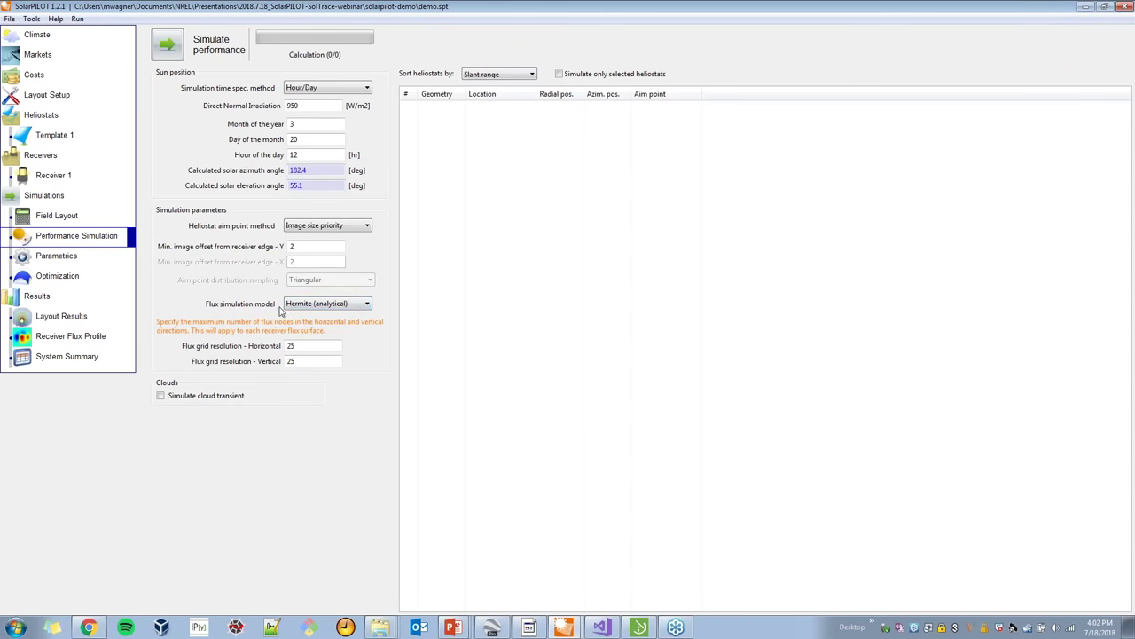
click(337, 305)
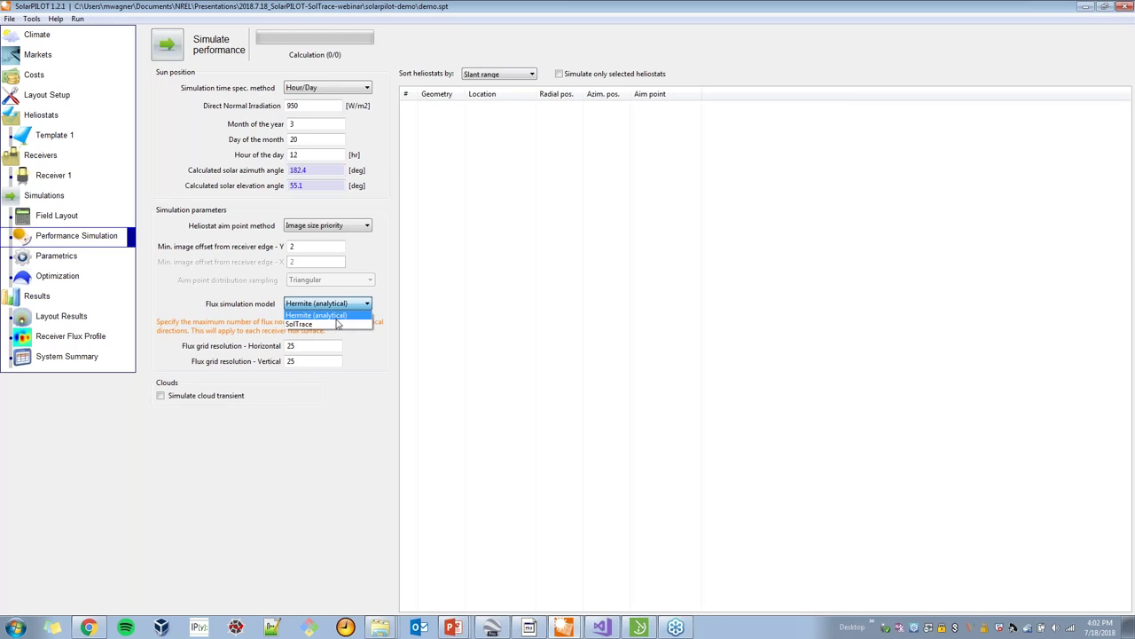
click(367, 316)
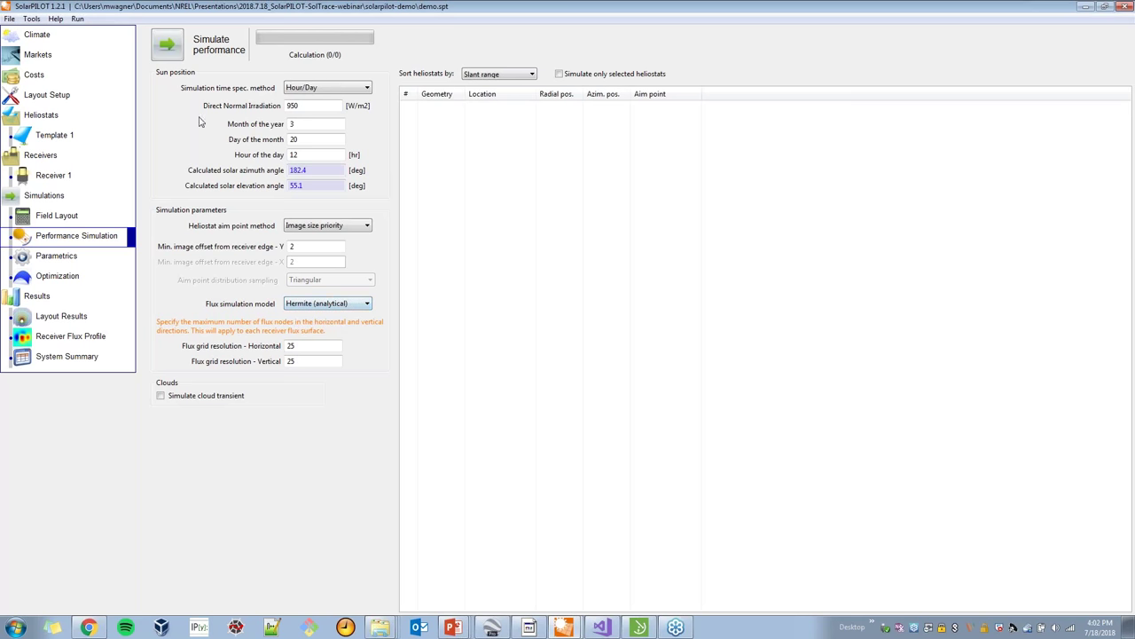
click(167, 45)
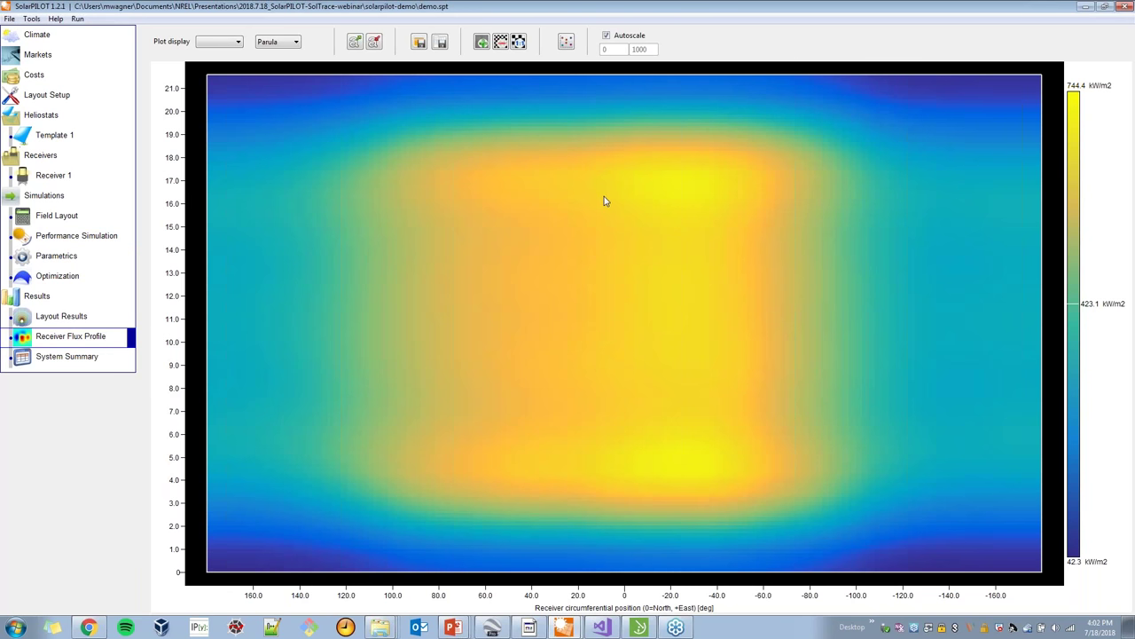
click(82, 357)
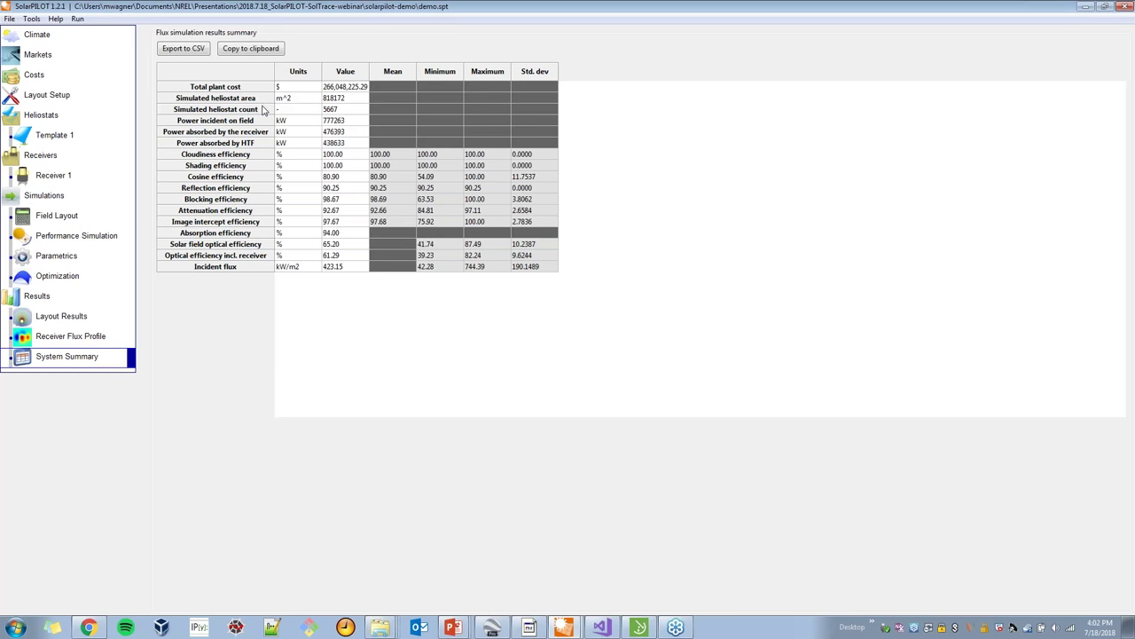
Set the performance simulation's heliostat aim point method to Keep existing and its flux simulation model to SolTrace
click(63, 238)
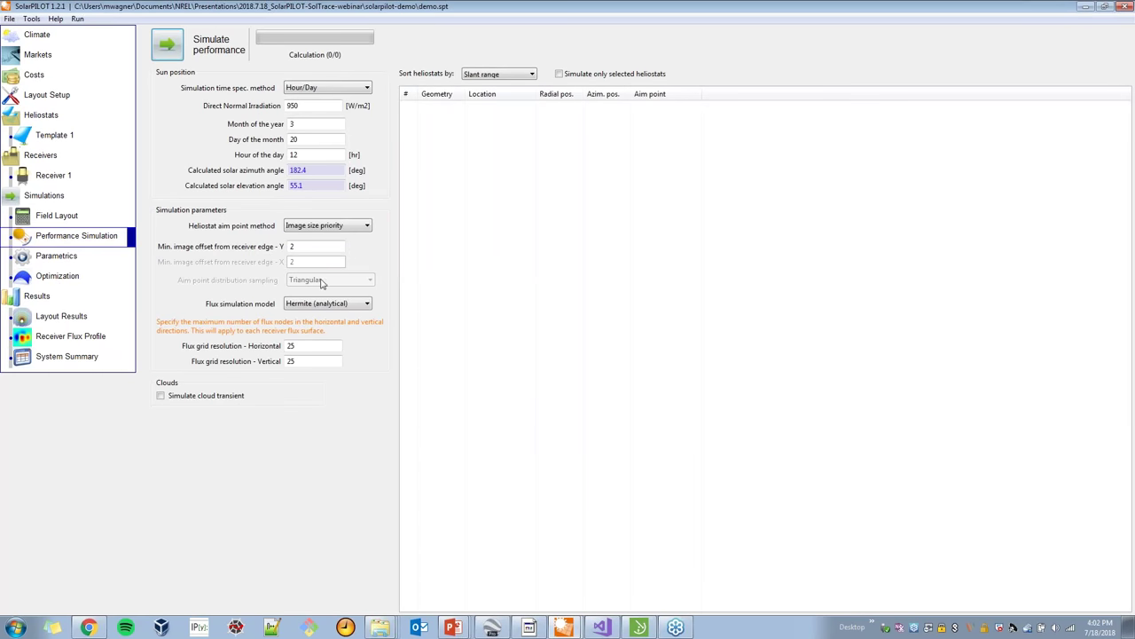
click(346, 226)
click(343, 264)
click(349, 304)
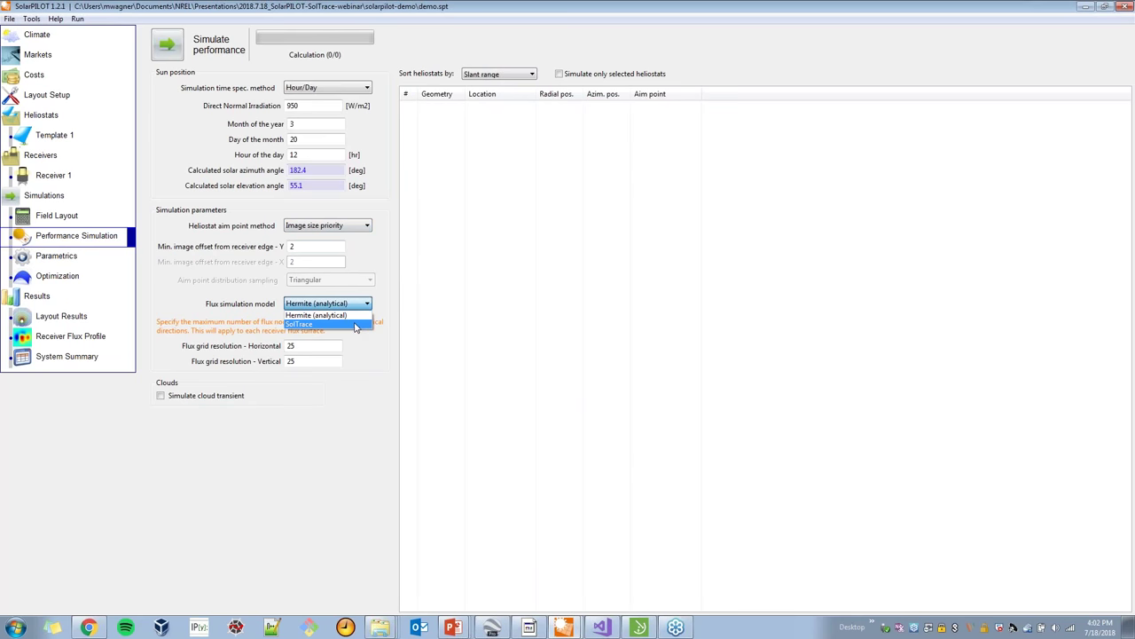
click(384, 312)
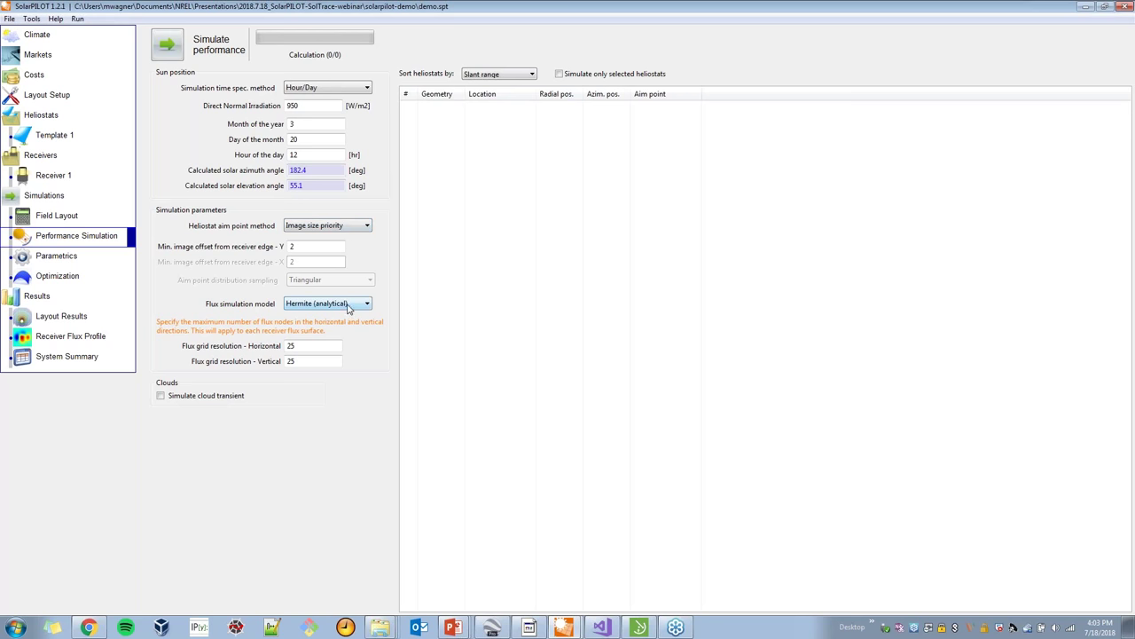
click(366, 227)
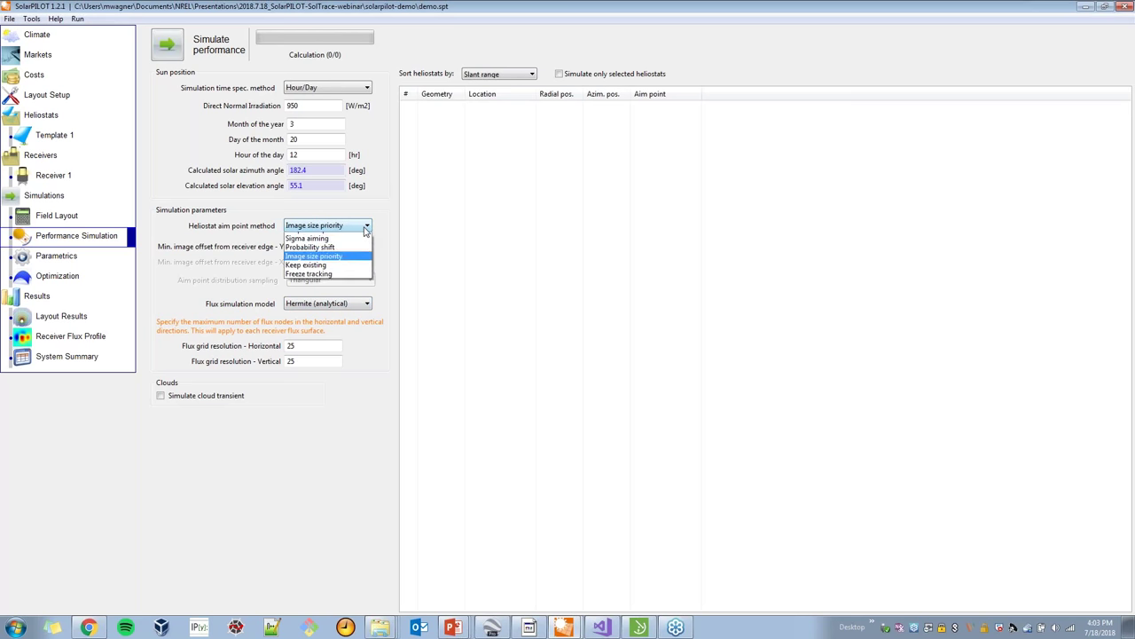
click(361, 273)
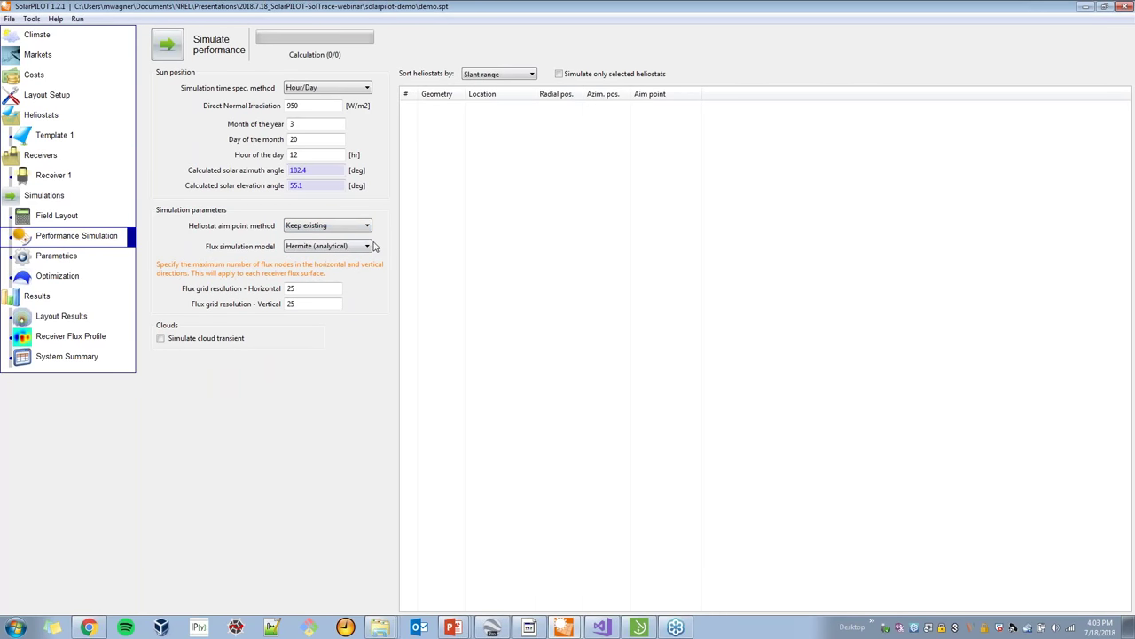
click(368, 248)
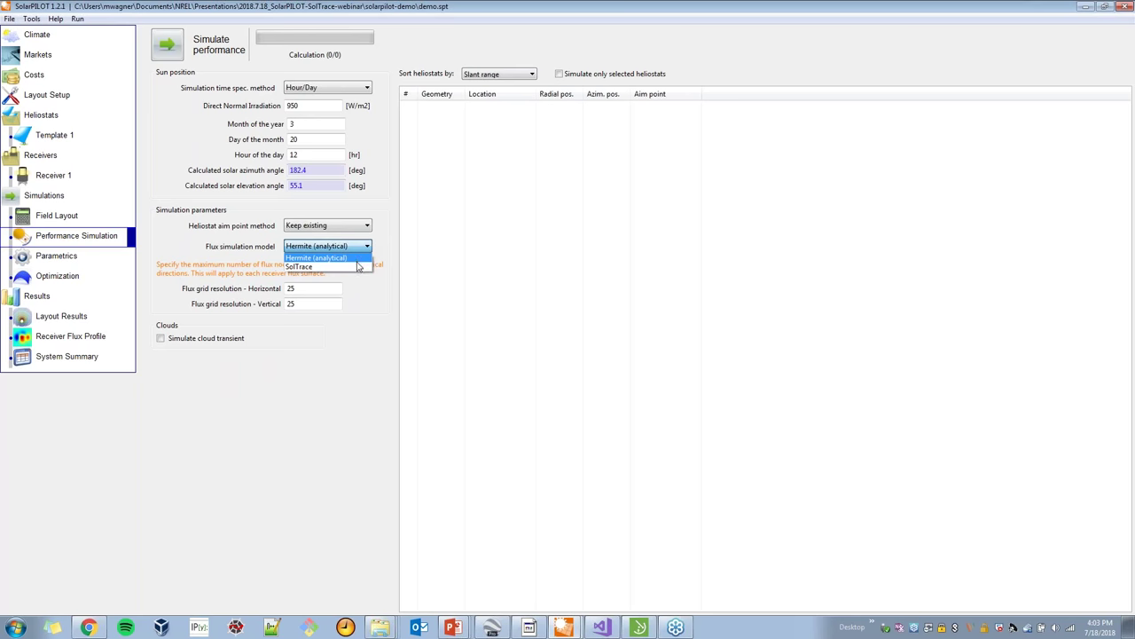
click(356, 268)
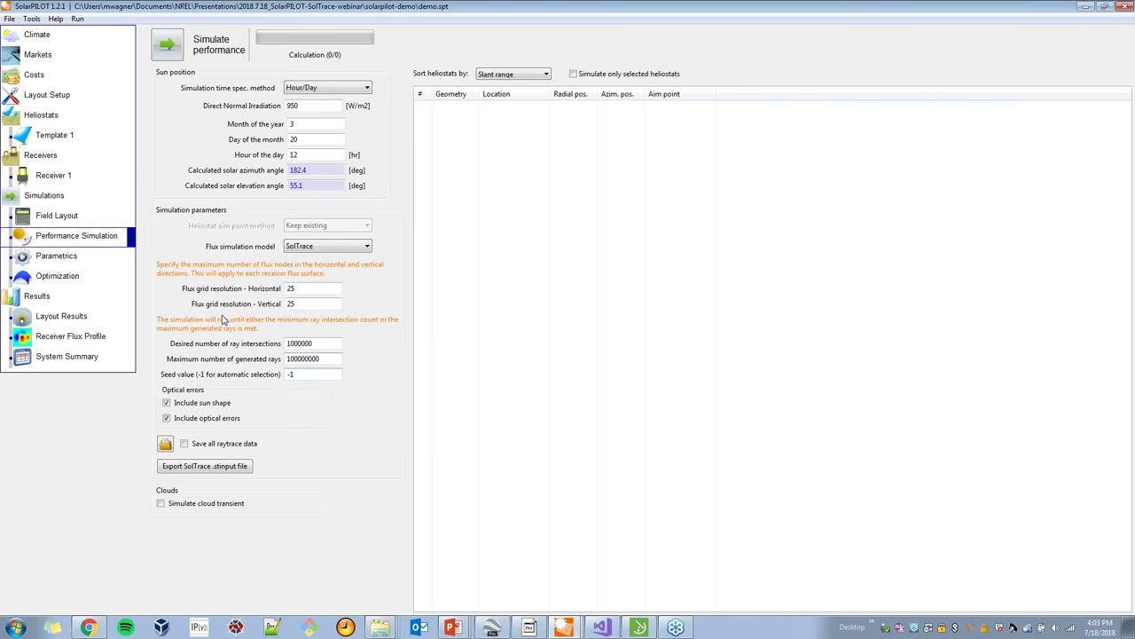
Check the number of CPUs used for simulation in the program settings and close them without changes
click(32, 18)
click(33, 30)
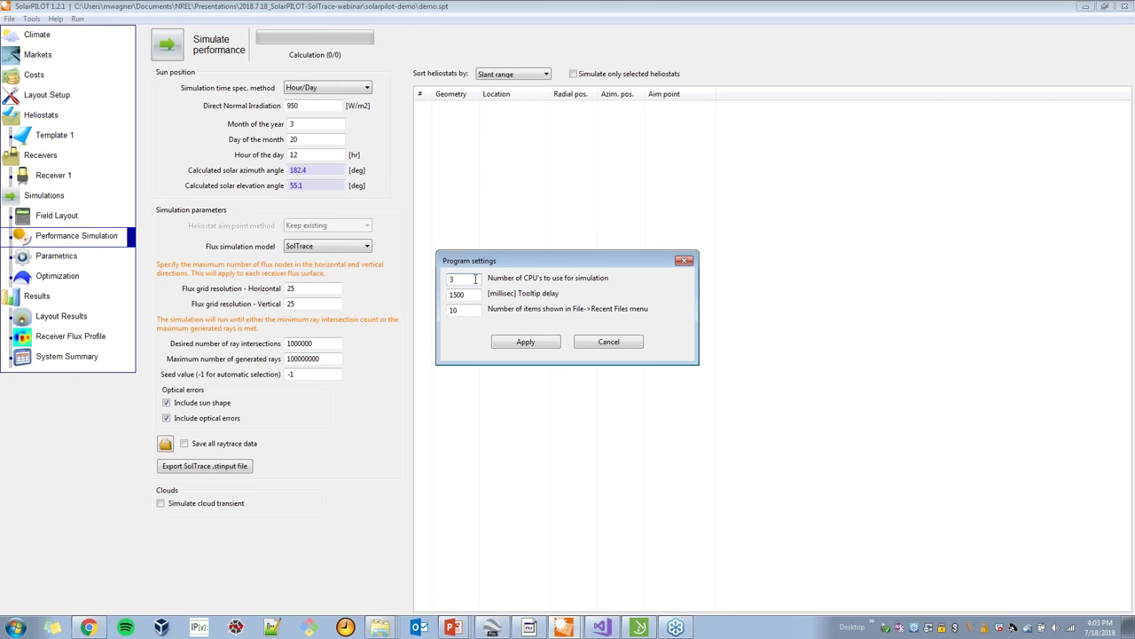
click(477, 278)
click(609, 343)
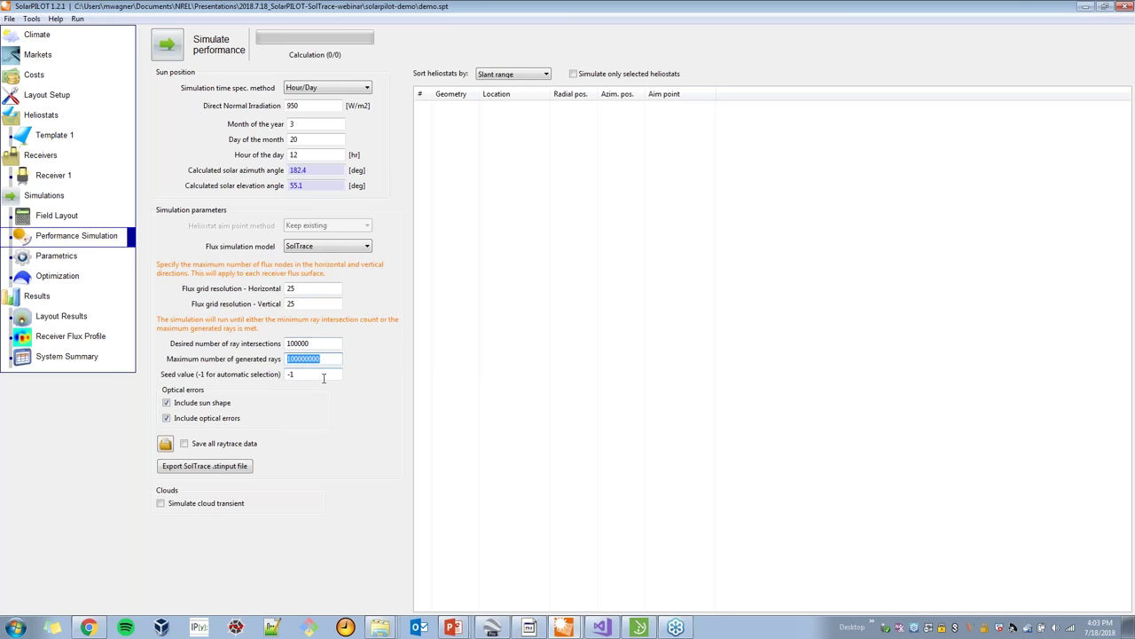
Simulate performance with SolTrace using 100000 desired ray intersections, and review the receiver flux profile and system summary
click(322, 345)
click(166, 44)
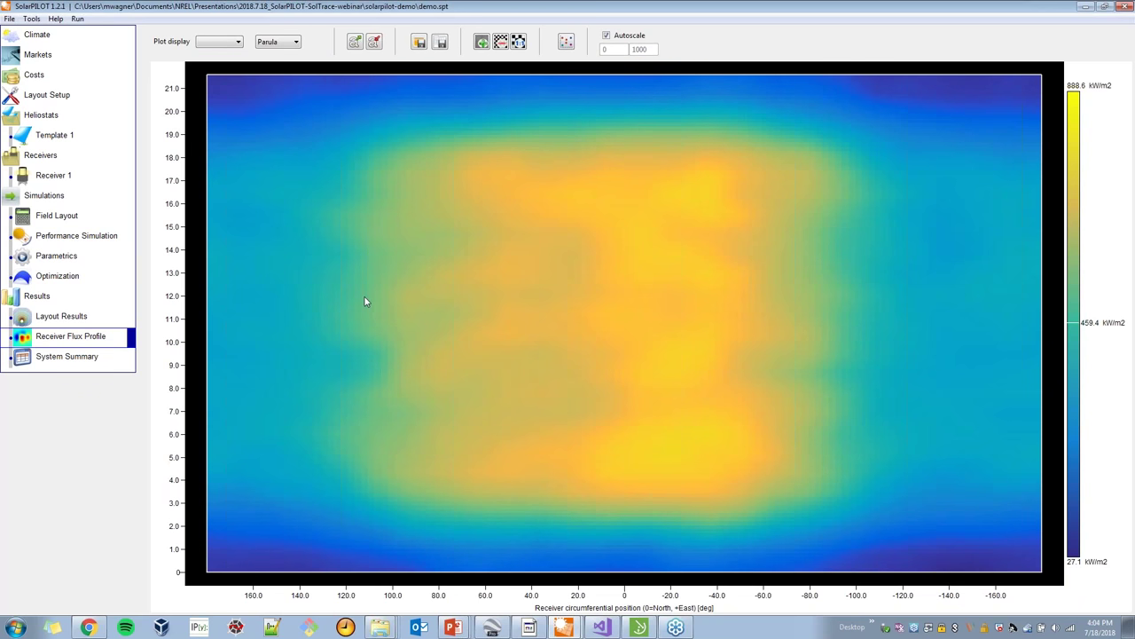
click(92, 357)
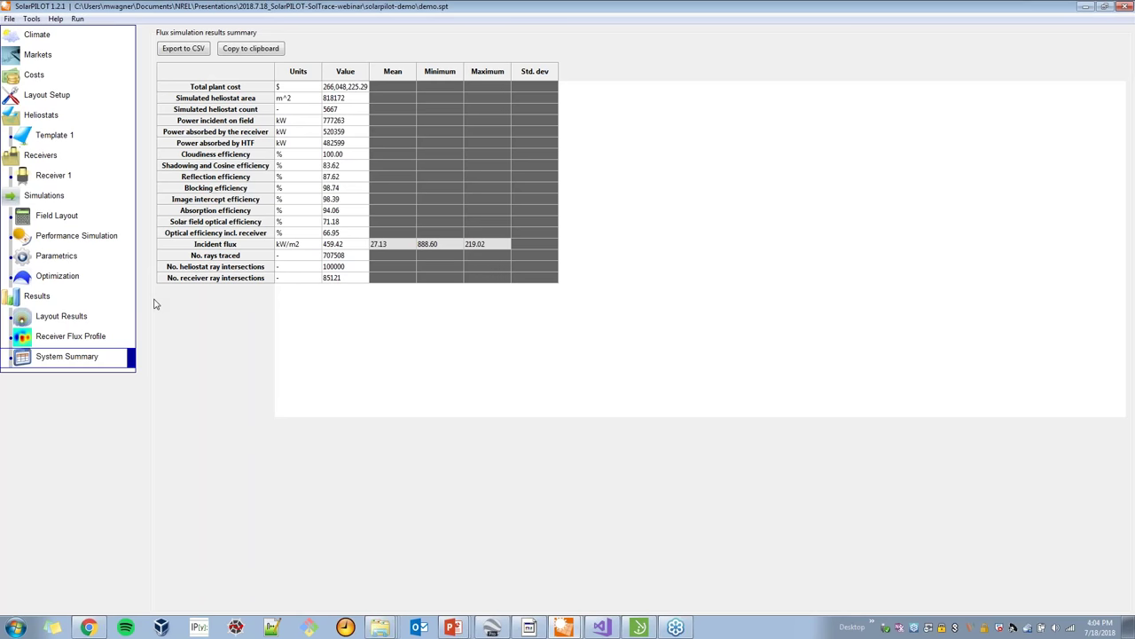
View the file export for the SolTrace .stinput file from the performance simulation settings, and cancel without saving
click(107, 236)
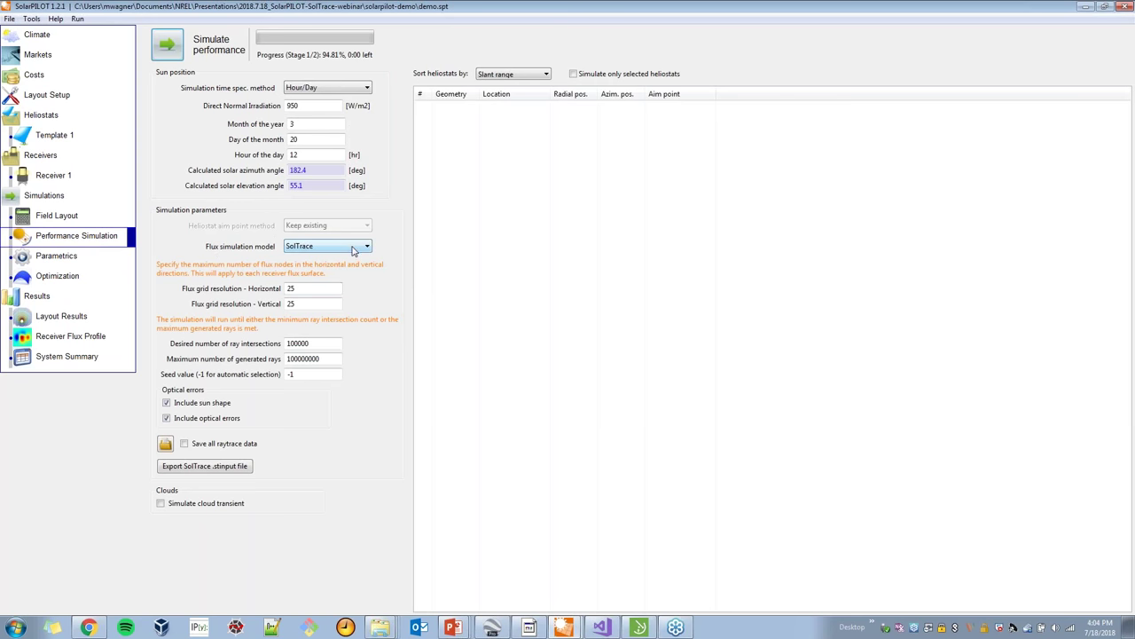
click(237, 471)
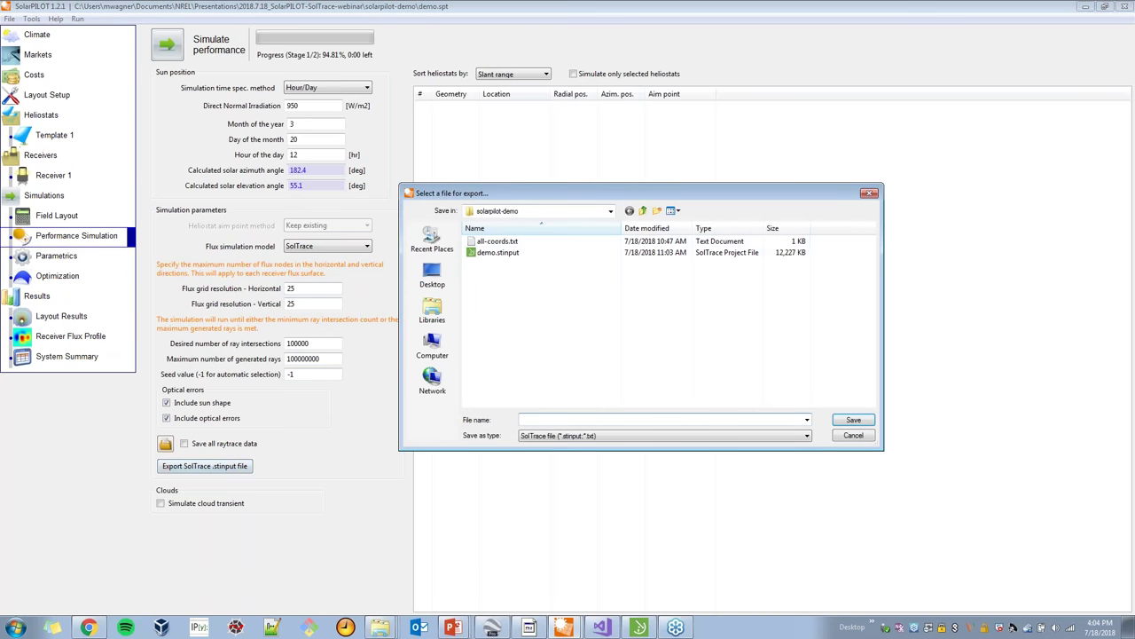
click(853, 435)
Switch to SolTrace with the demo.stinput project and look at the available project file commands
click(639, 627)
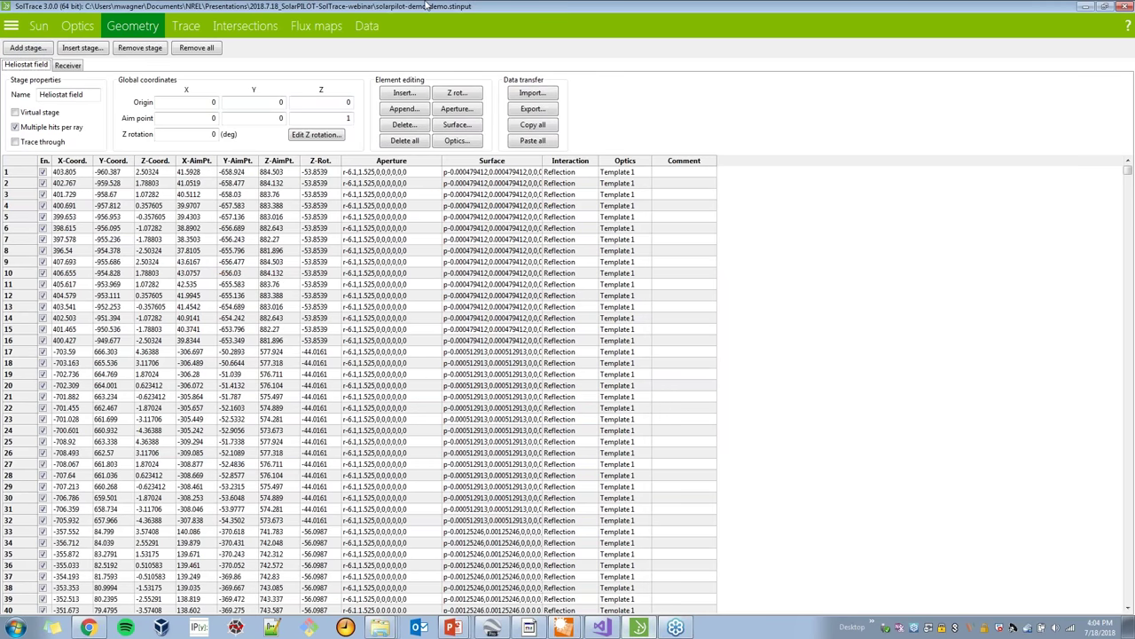
click(11, 25)
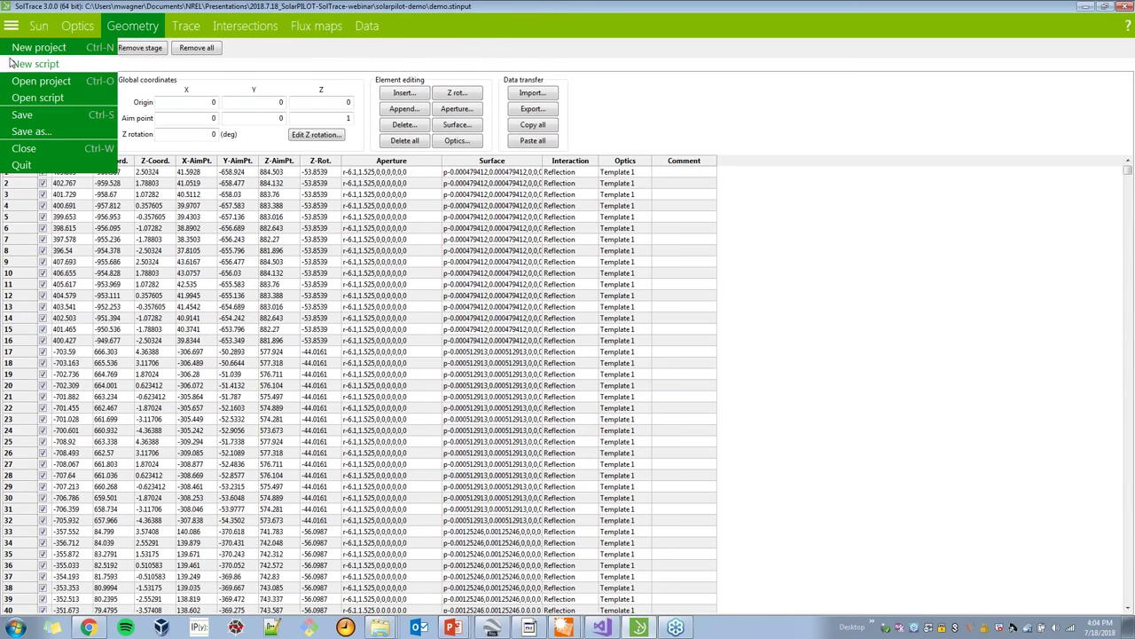
click(519, 31)
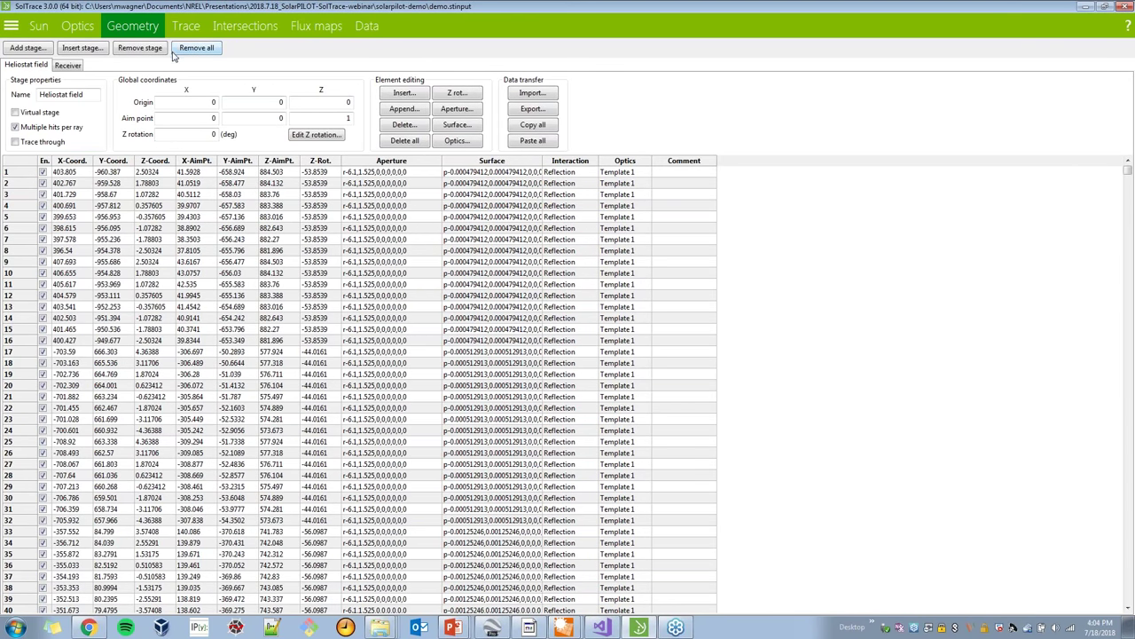
Review the optical properties of Template 1 and Receiver 1, and return to the heliostat field geometry
click(51, 28)
click(77, 25)
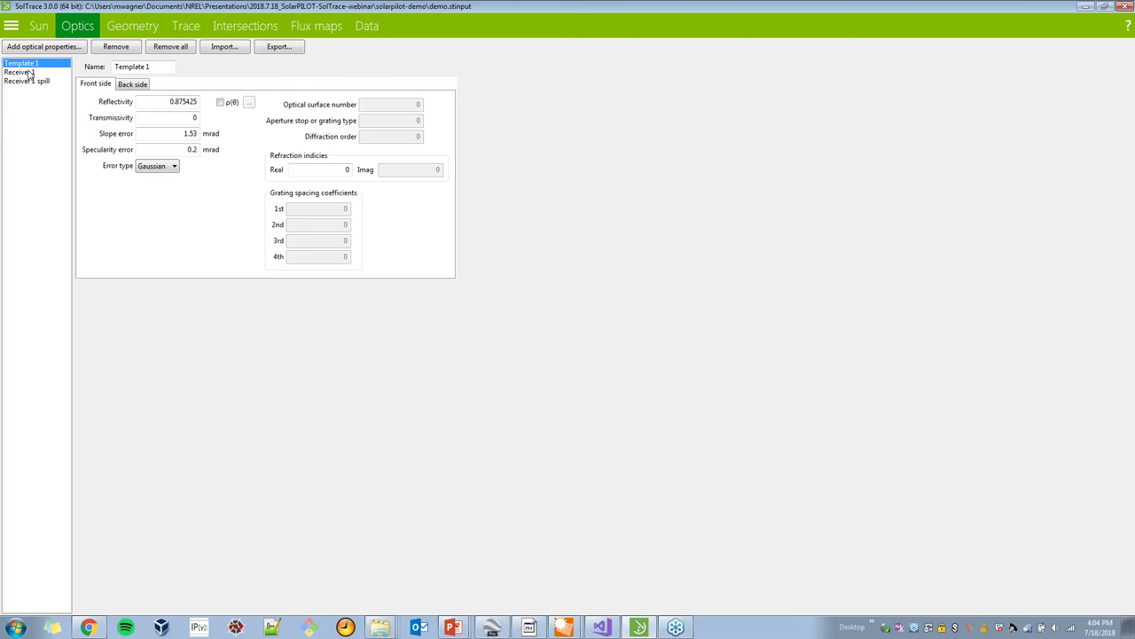
click(29, 73)
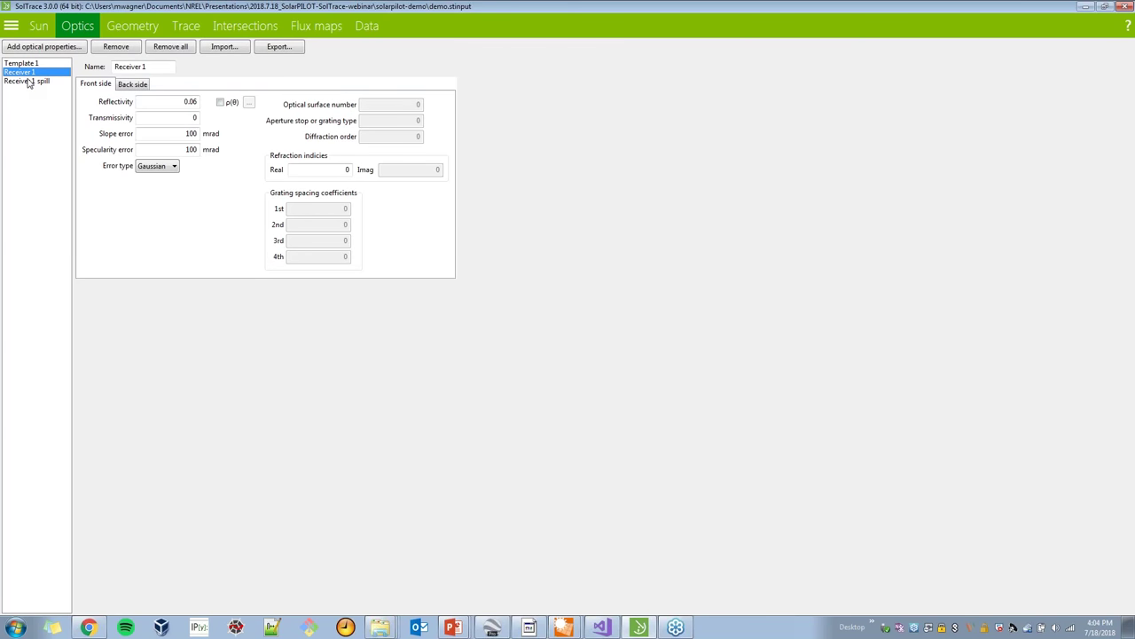
click(31, 64)
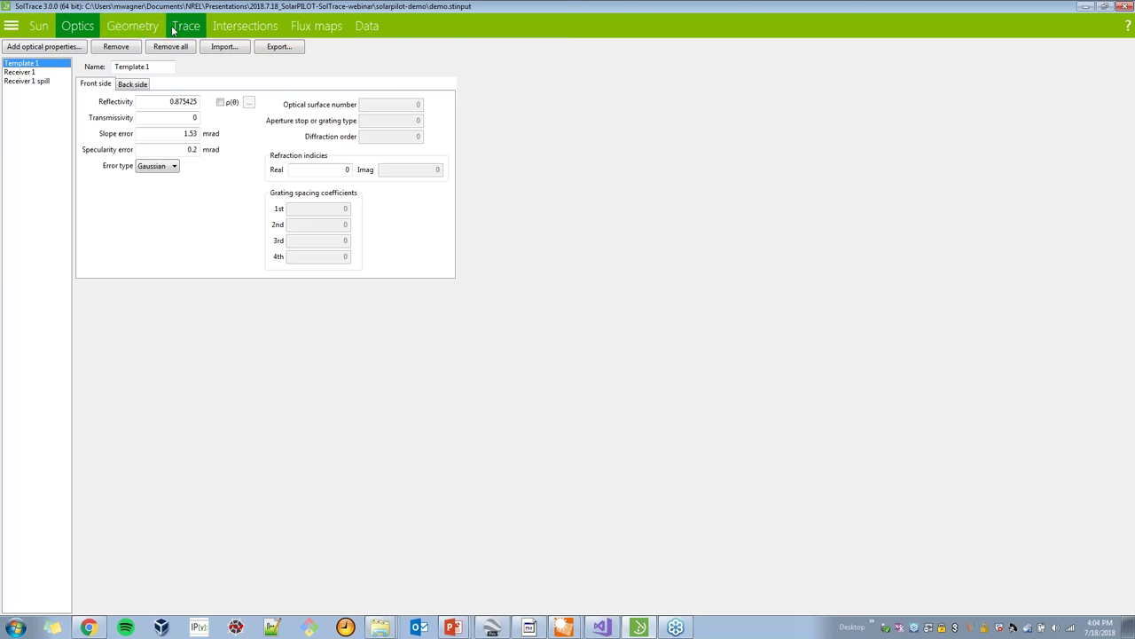
click(133, 29)
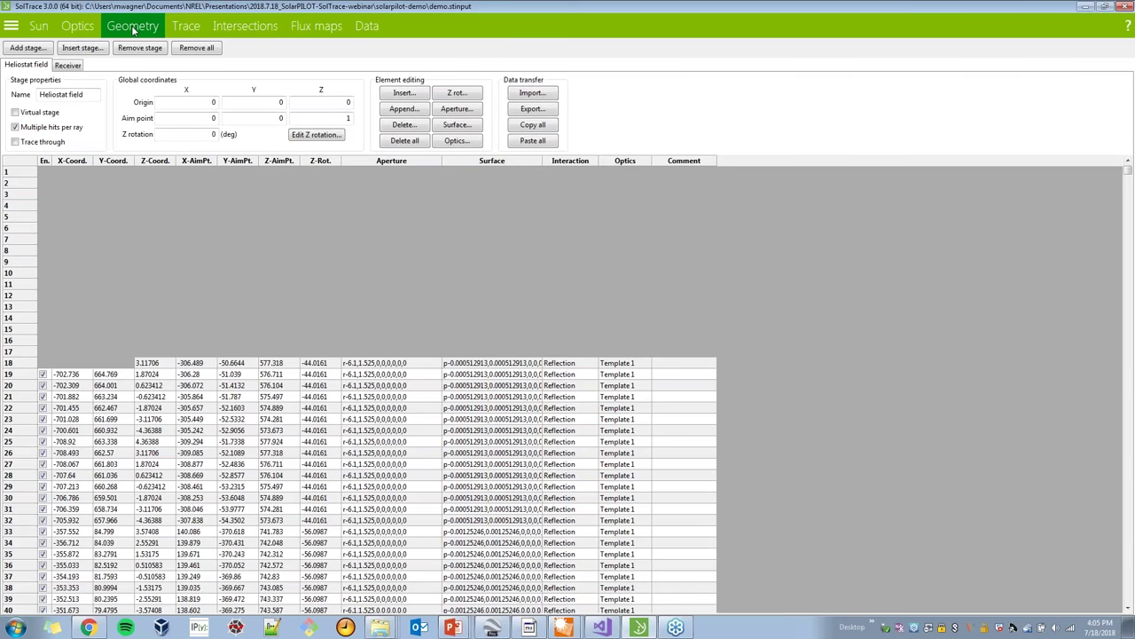
Set the desired number of ray intersections to 1,000,000 and start the ray trace
click(186, 28)
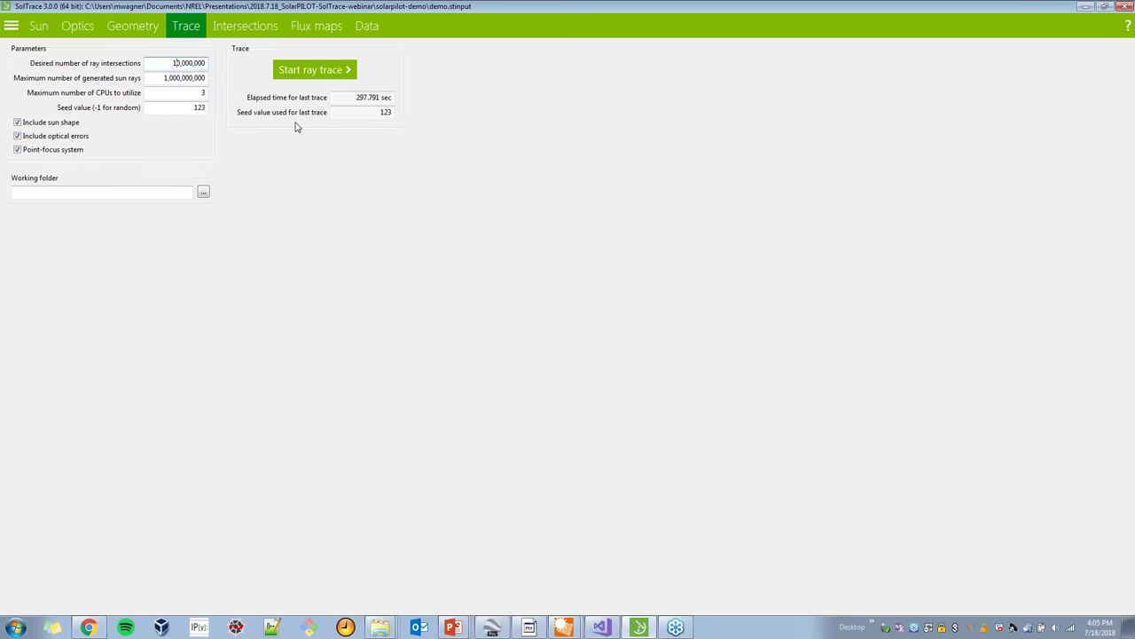
key(Tab)
key(Tab)
click(334, 72)
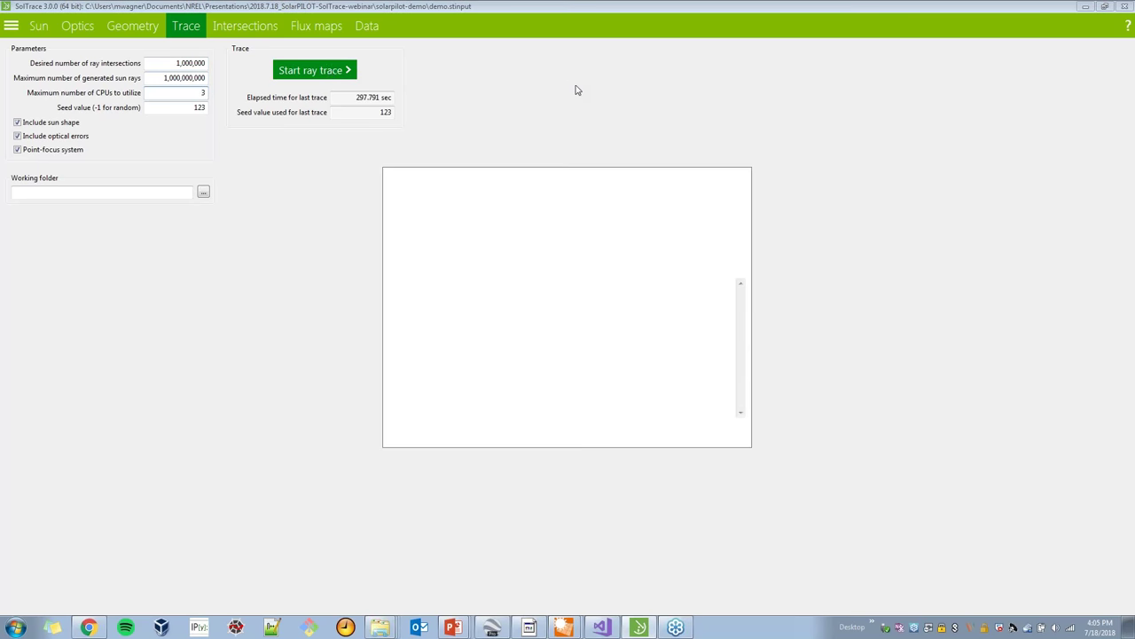